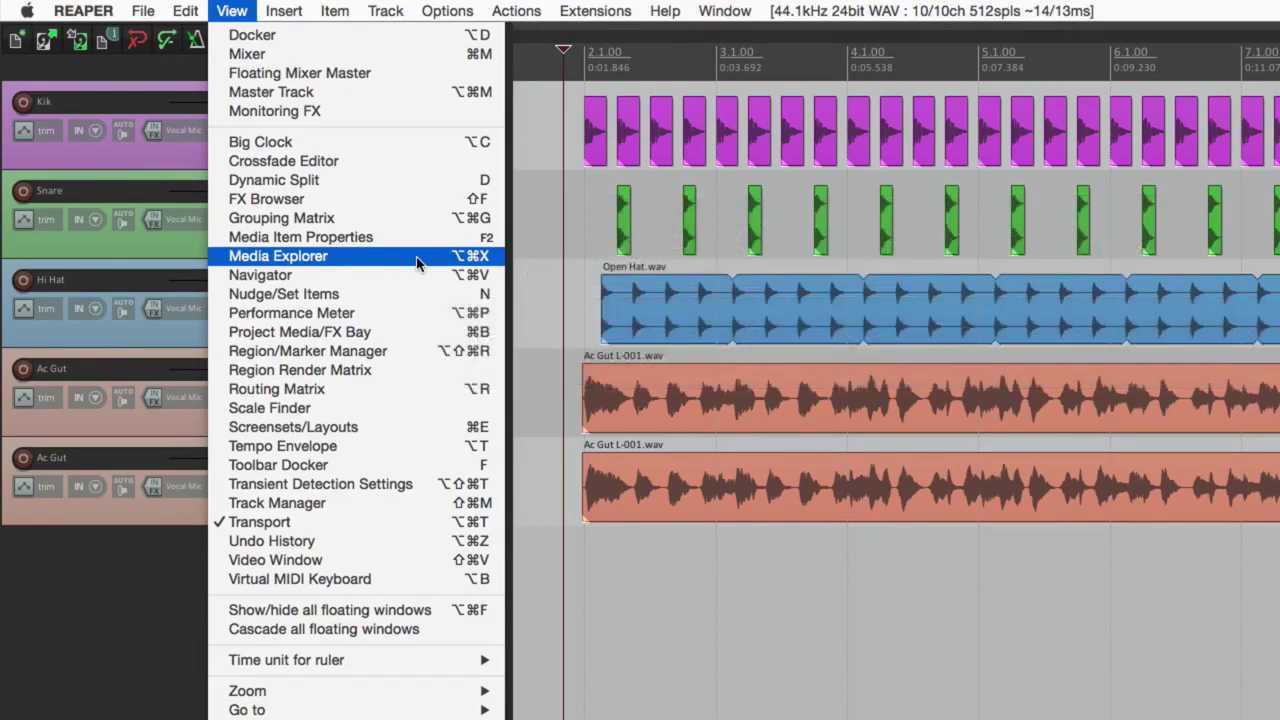
Open the Media Explorer and try it as a floating window before docking it again
{"action": "left_click", "coordinate": [417, 258]}
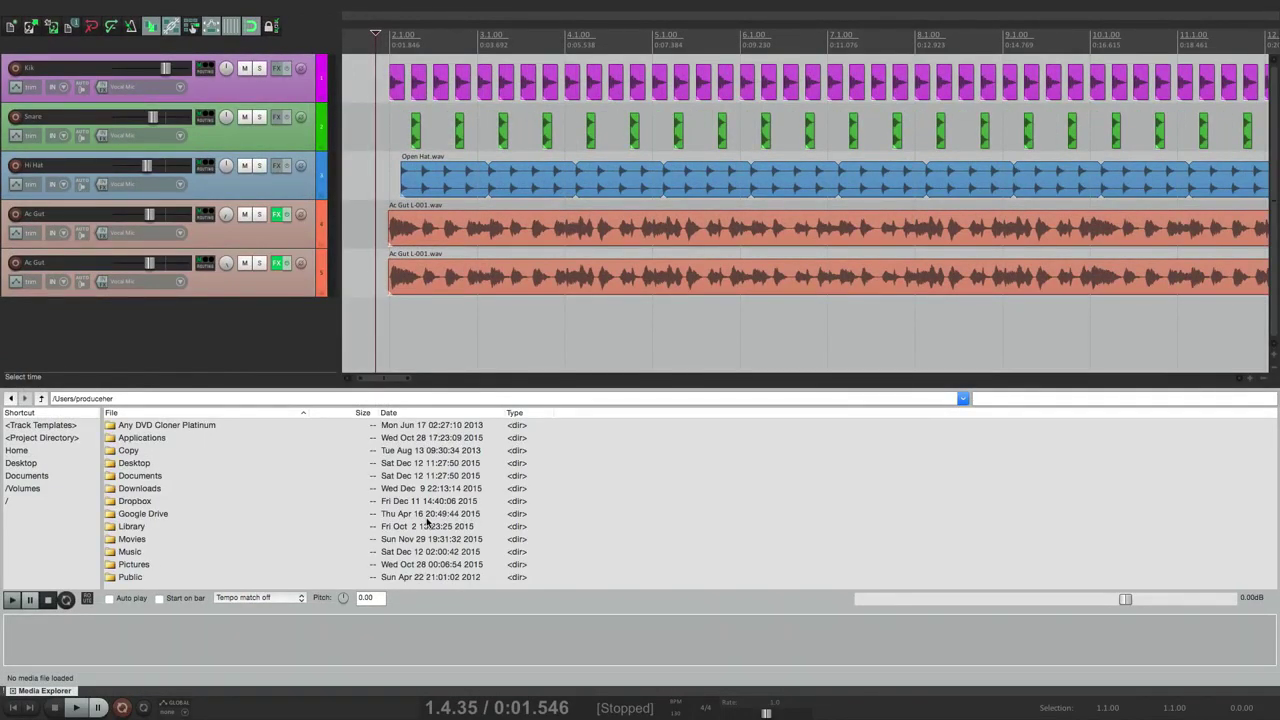
{"action": "right_click", "coordinate": [536, 605]}
{"action": "left_click", "coordinate": [590, 693]}
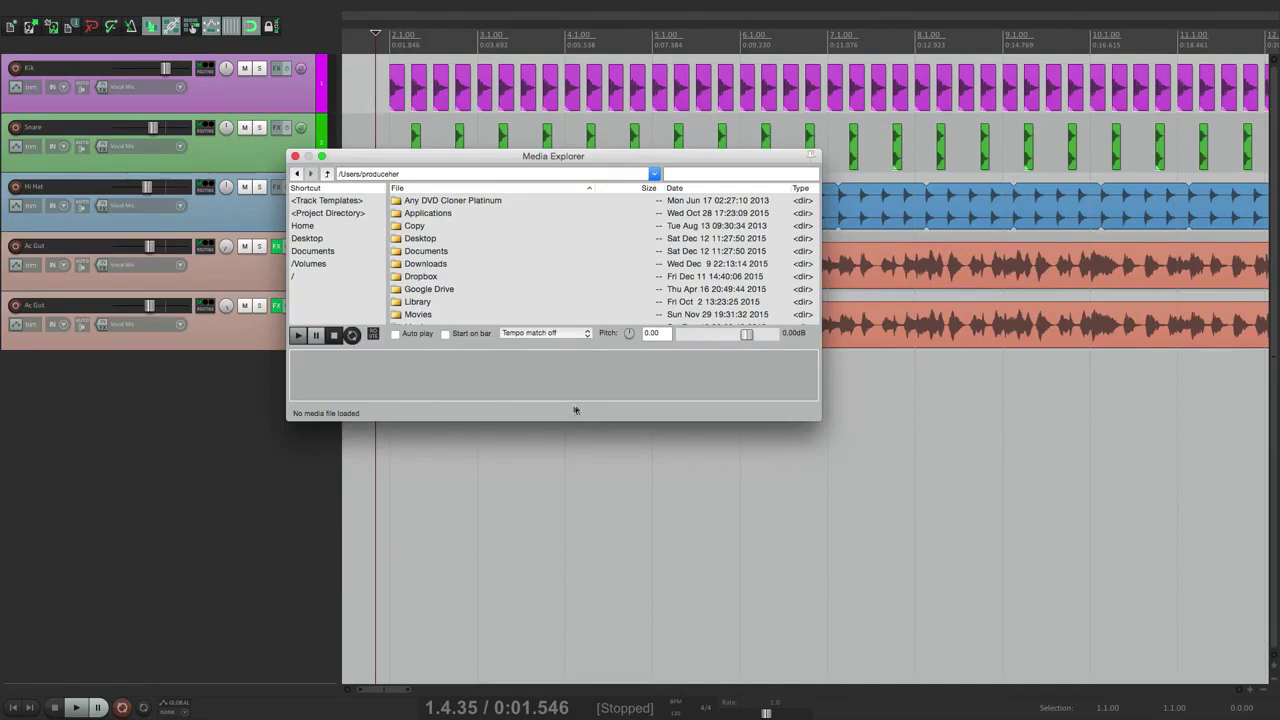
{"action": "right_click", "coordinate": [582, 407]}
{"action": "left_click", "coordinate": [640, 686]}
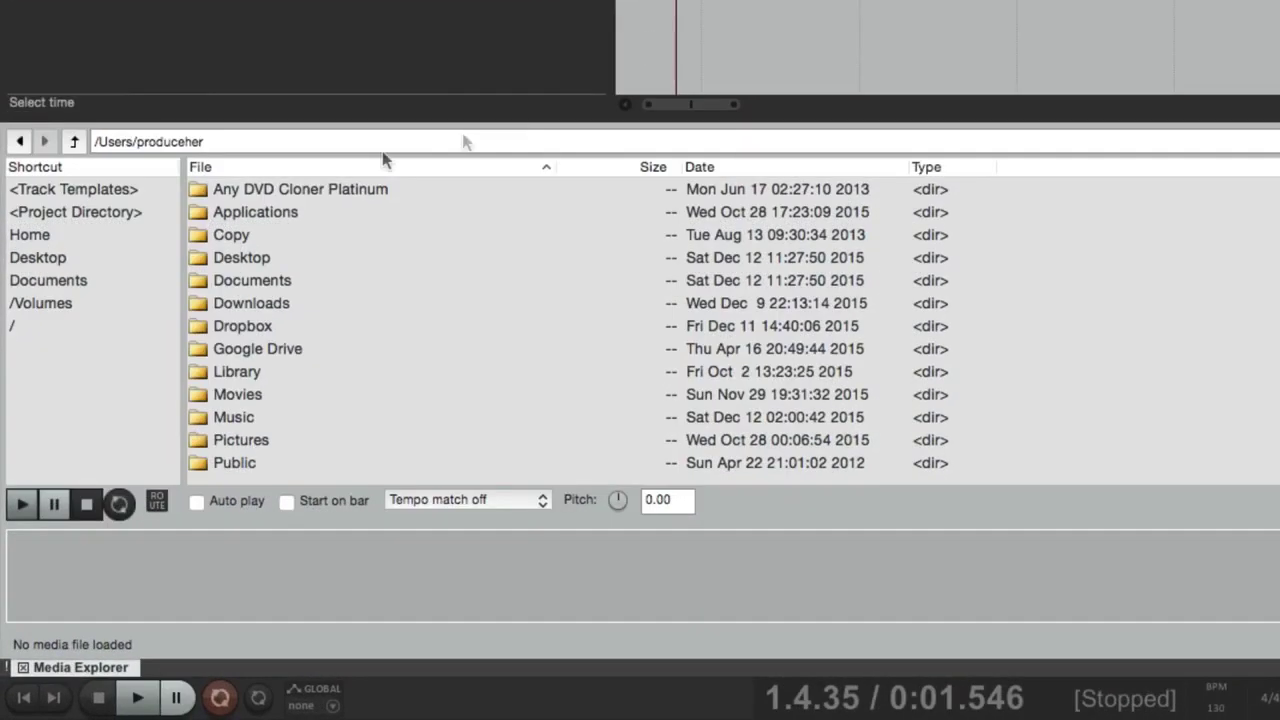
Make a database from the Sound Library folder on the Desktop and display the database's files
{"action": "left_click", "coordinate": [120, 262]}
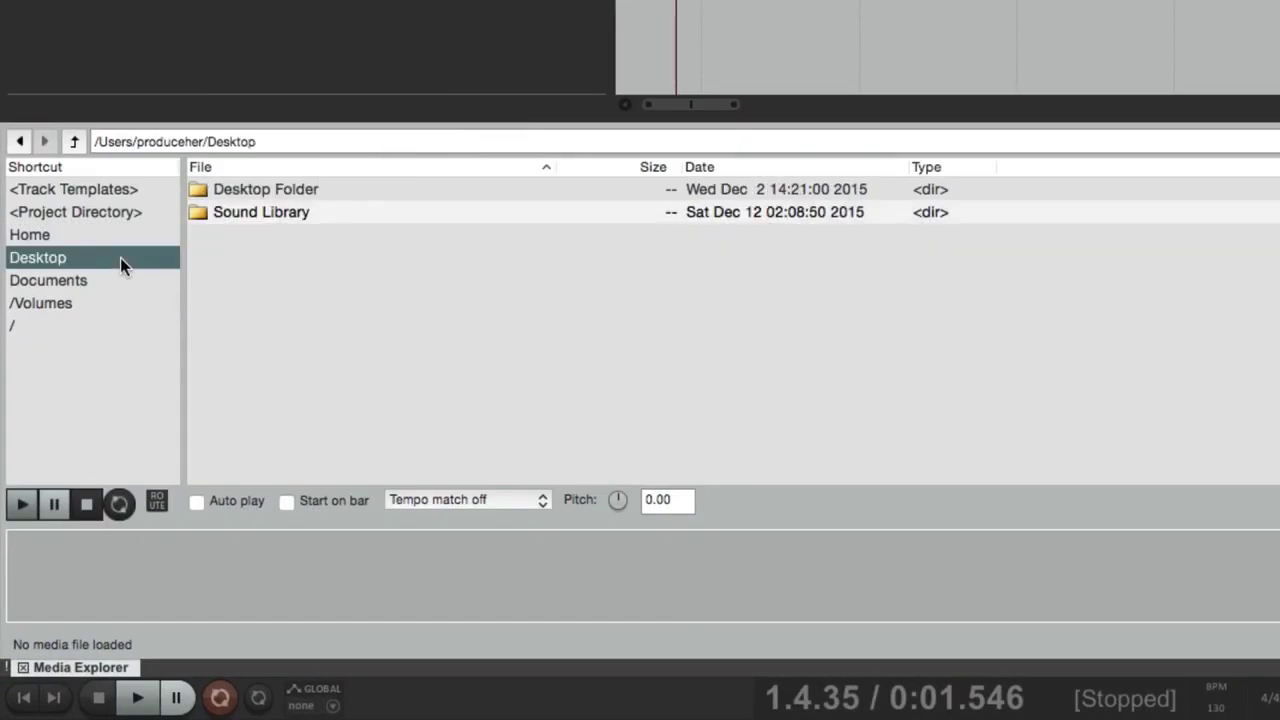
{"action": "left_click", "coordinate": [270, 213]}
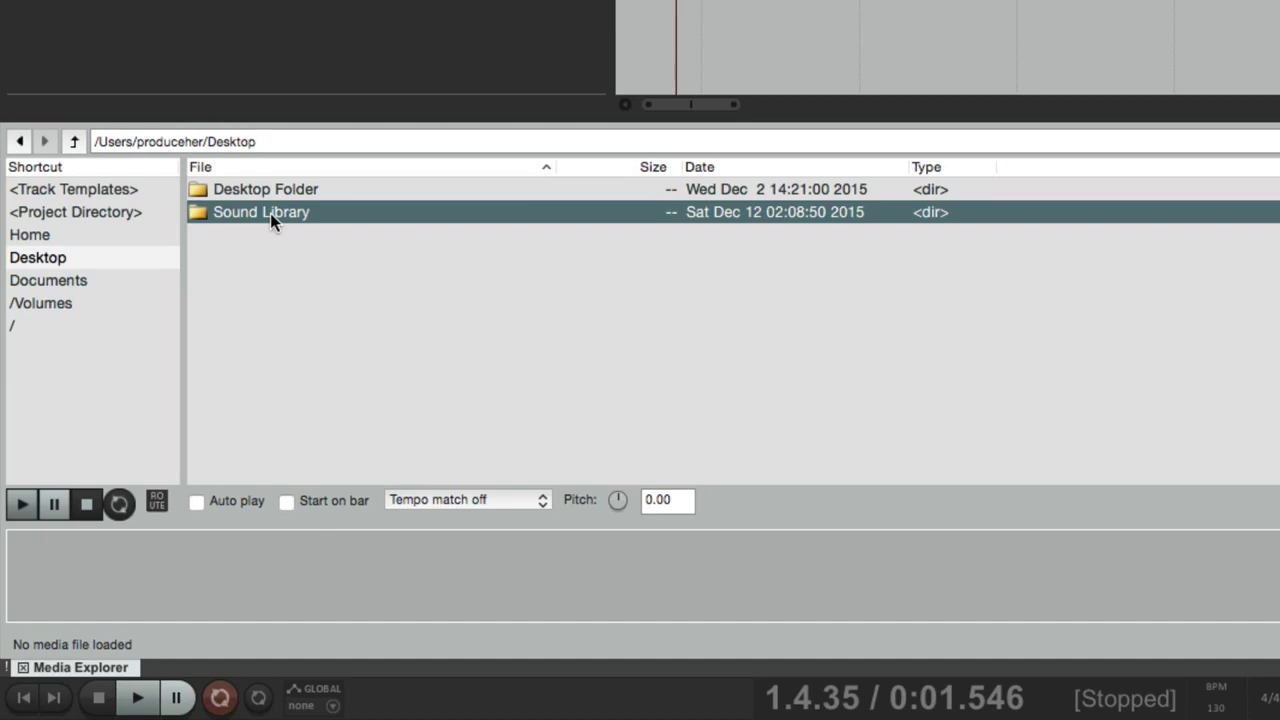
{"action": "right_click", "coordinate": [270, 213]}
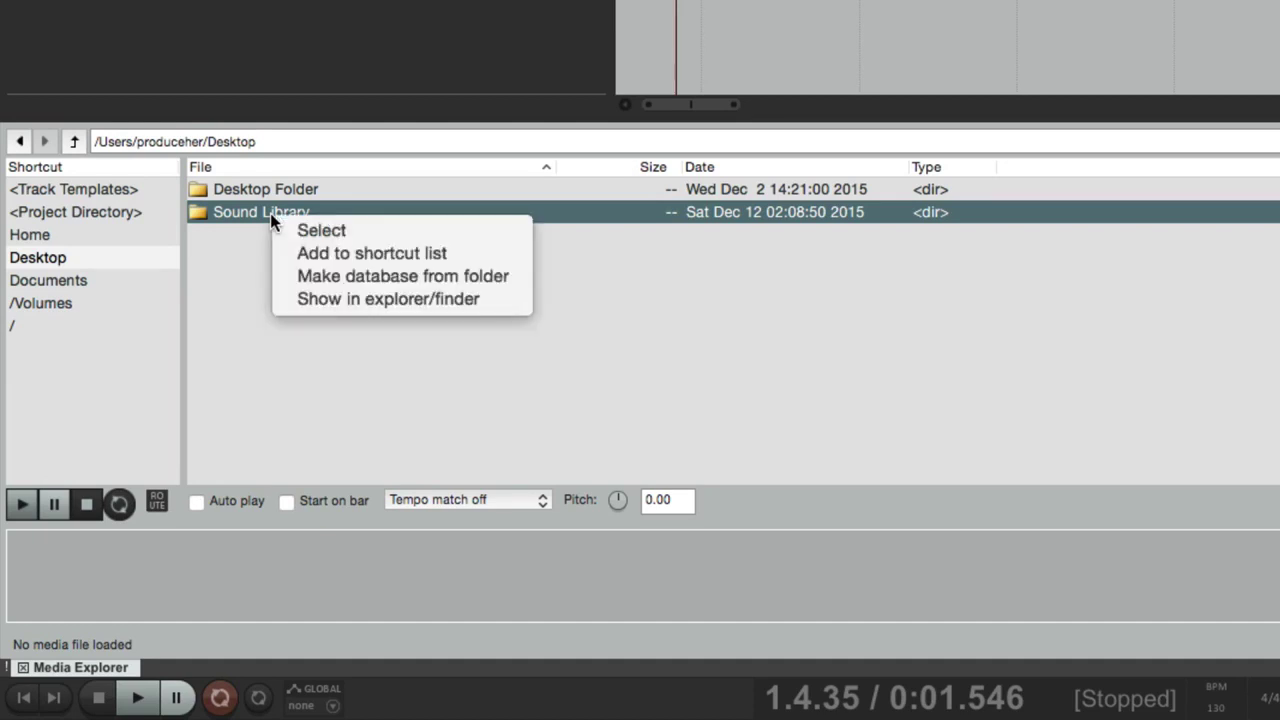
{"action": "left_click", "coordinate": [291, 279]}
{"action": "left_click", "coordinate": [70, 350]}
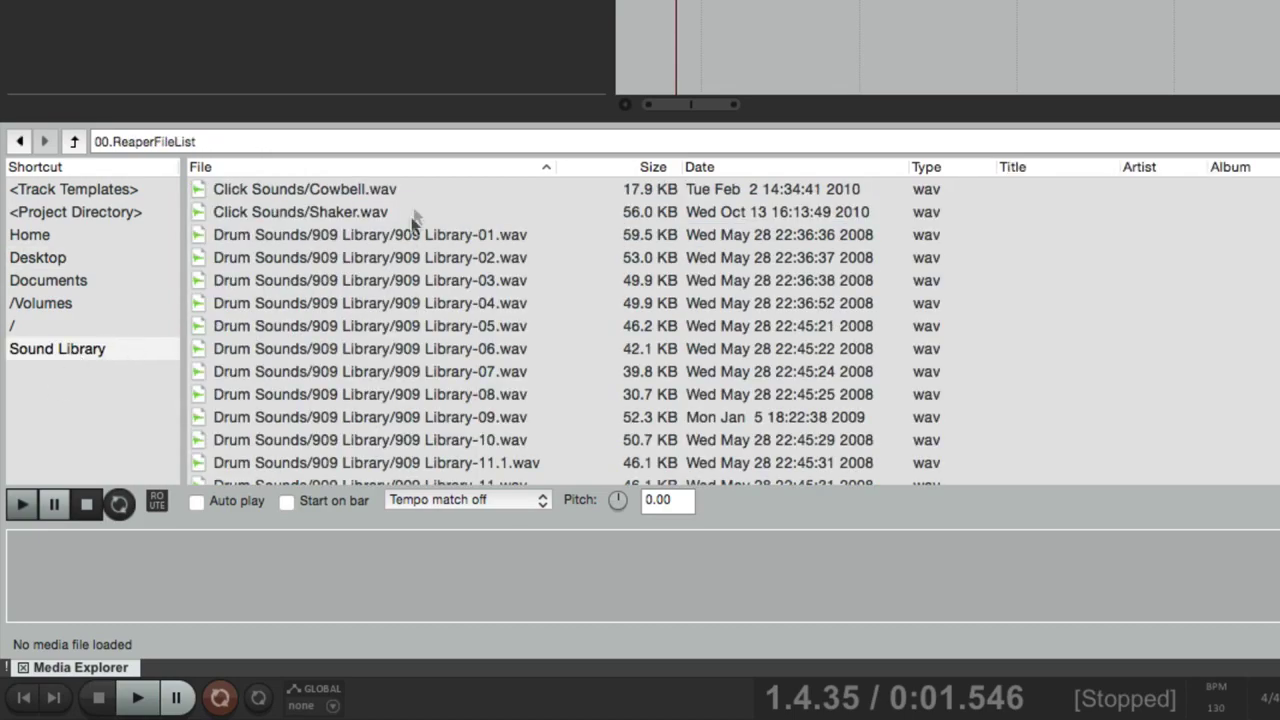
Look through the Sound Library database's files and search them for "kick" and for "snare"
{"action": "scroll", "coordinate": [418, 210], "scroll_direction": "down", "scroll_amount": 10}
{"action": "scroll", "coordinate": [420, 342], "scroll_direction": "down", "scroll_amount": 12}
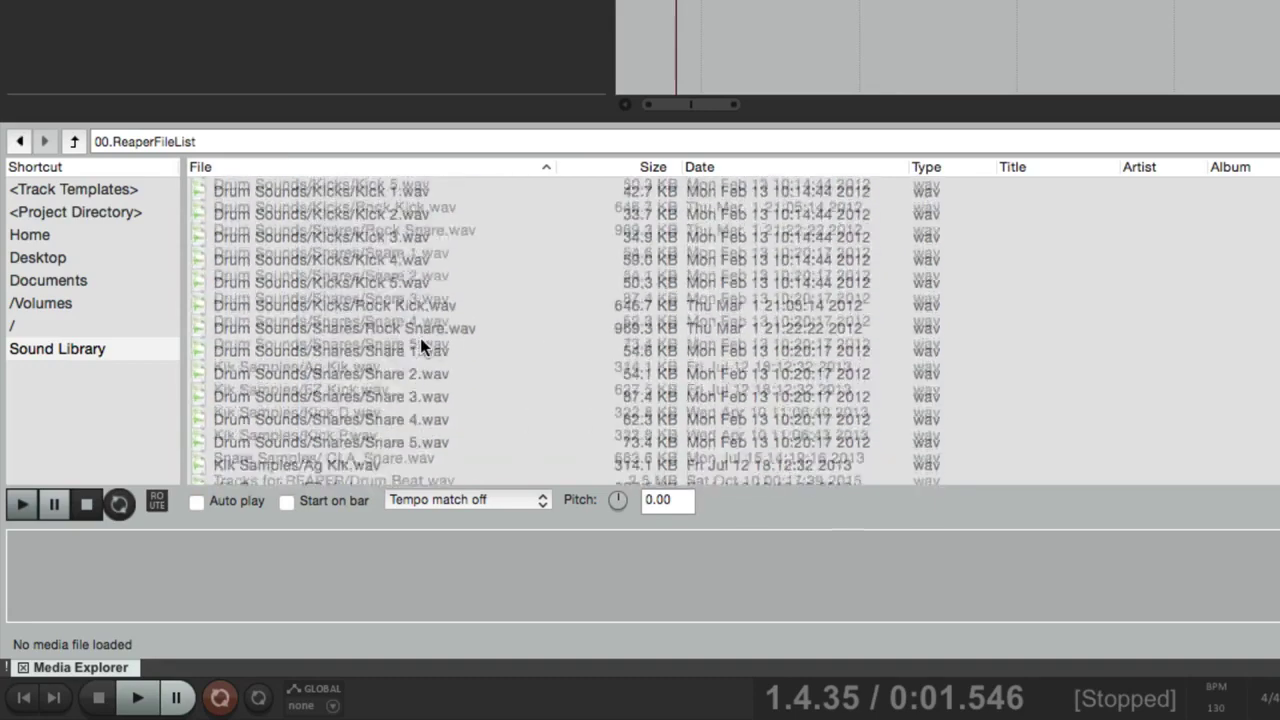
{"action": "scroll", "coordinate": [420, 338], "scroll_direction": "up", "scroll_amount": 20}
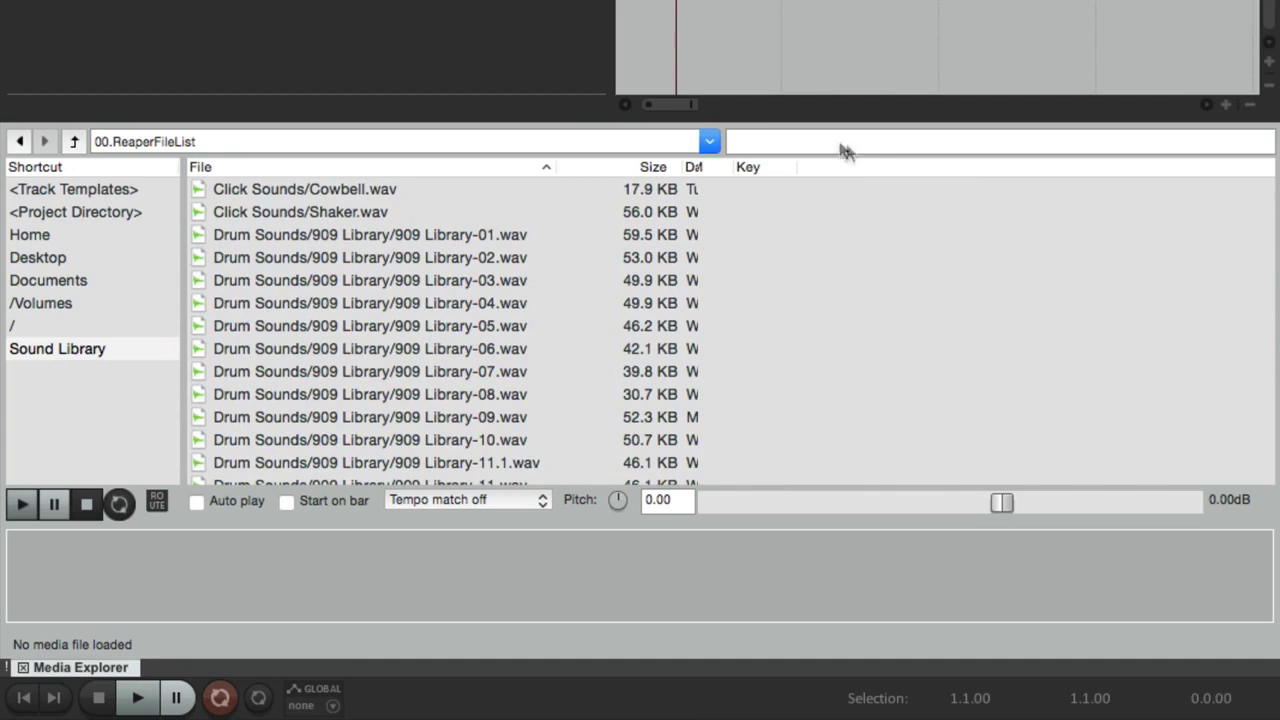
{"action": "left_click", "coordinate": [835, 140]}
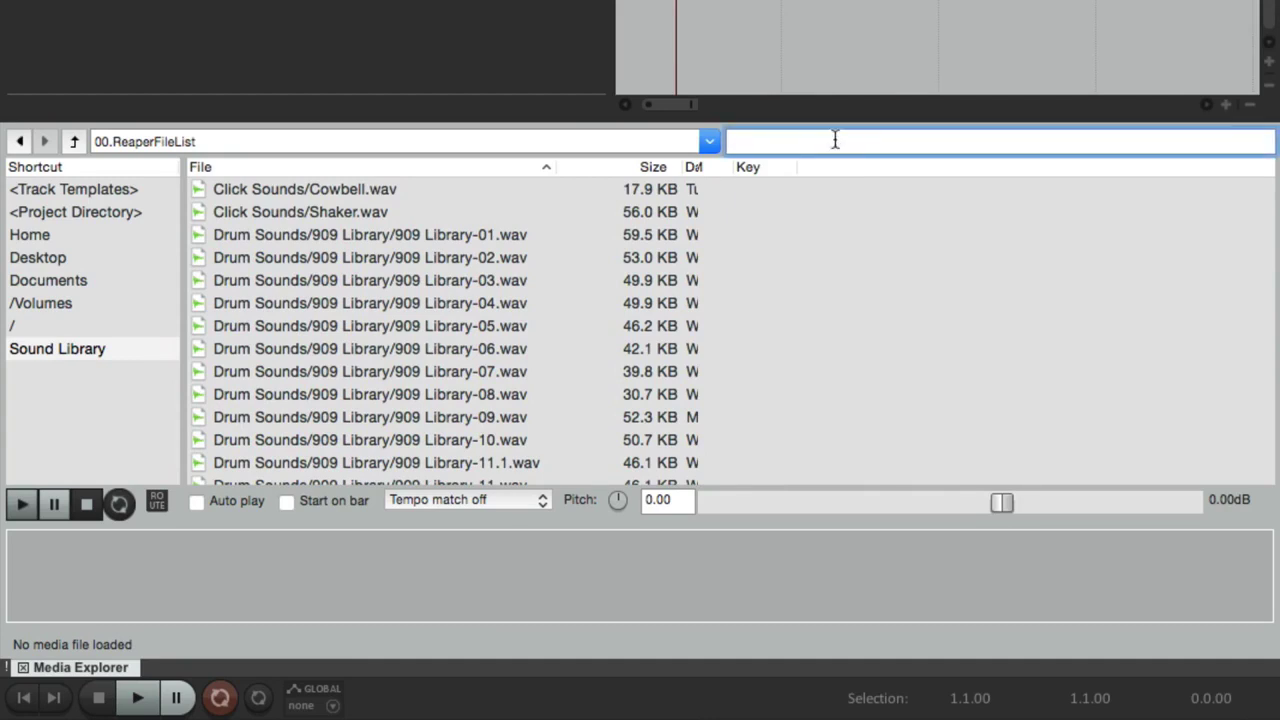
{"action": "type", "text": "kick"}
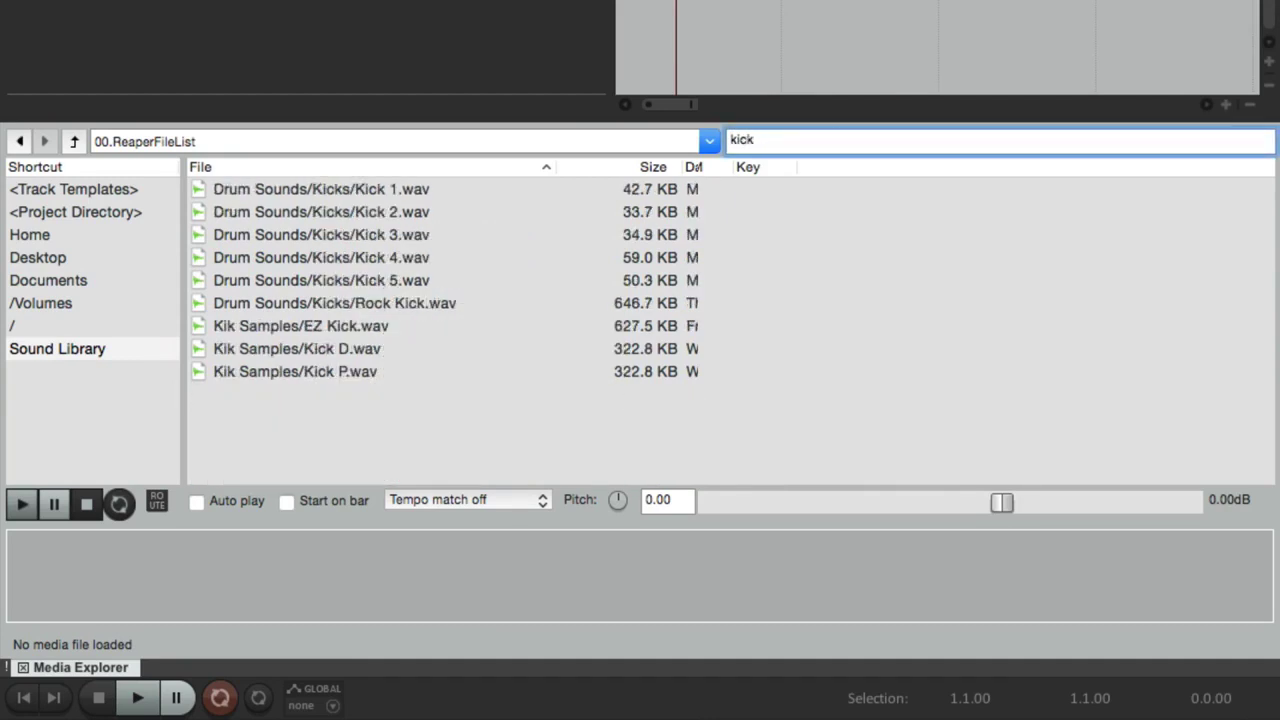
{"action": "double_click", "coordinate": [768, 146]}
{"action": "type", "text": "snare"}
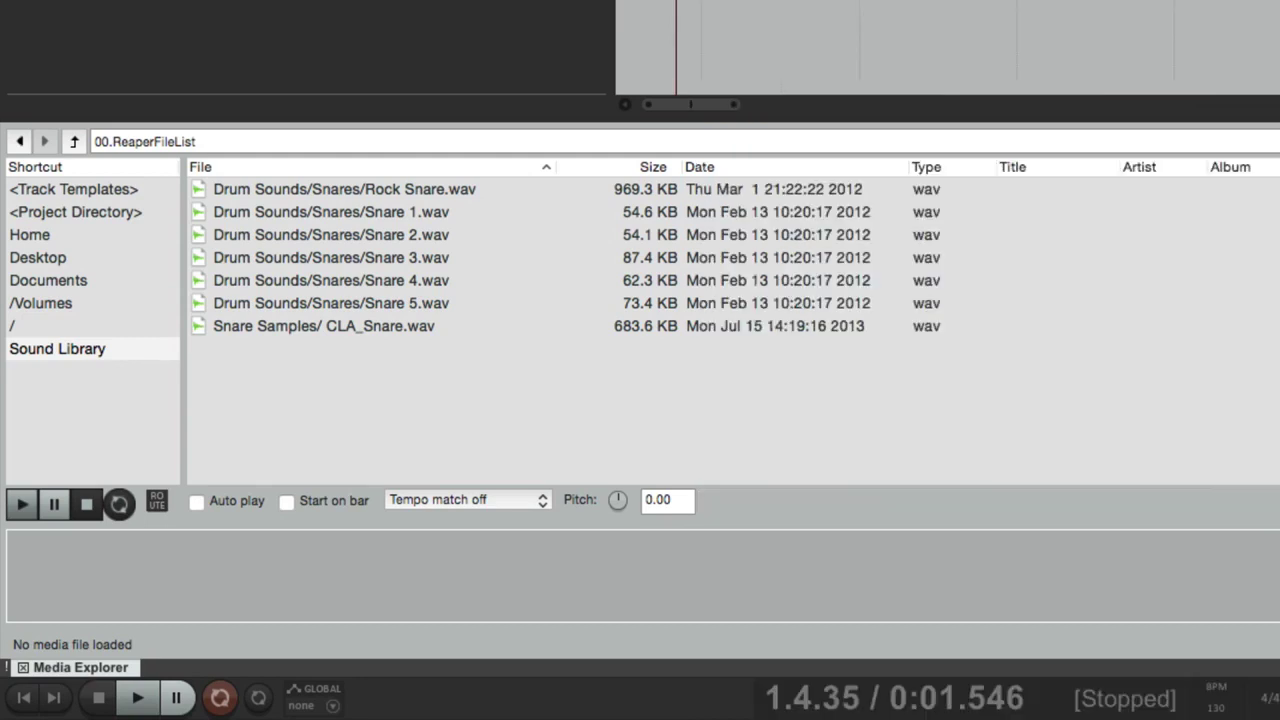
Delete the Sound Library database and add the Desktop's Sound Library folder to the shortcut list instead
{"action": "right_click", "coordinate": [64, 349]}
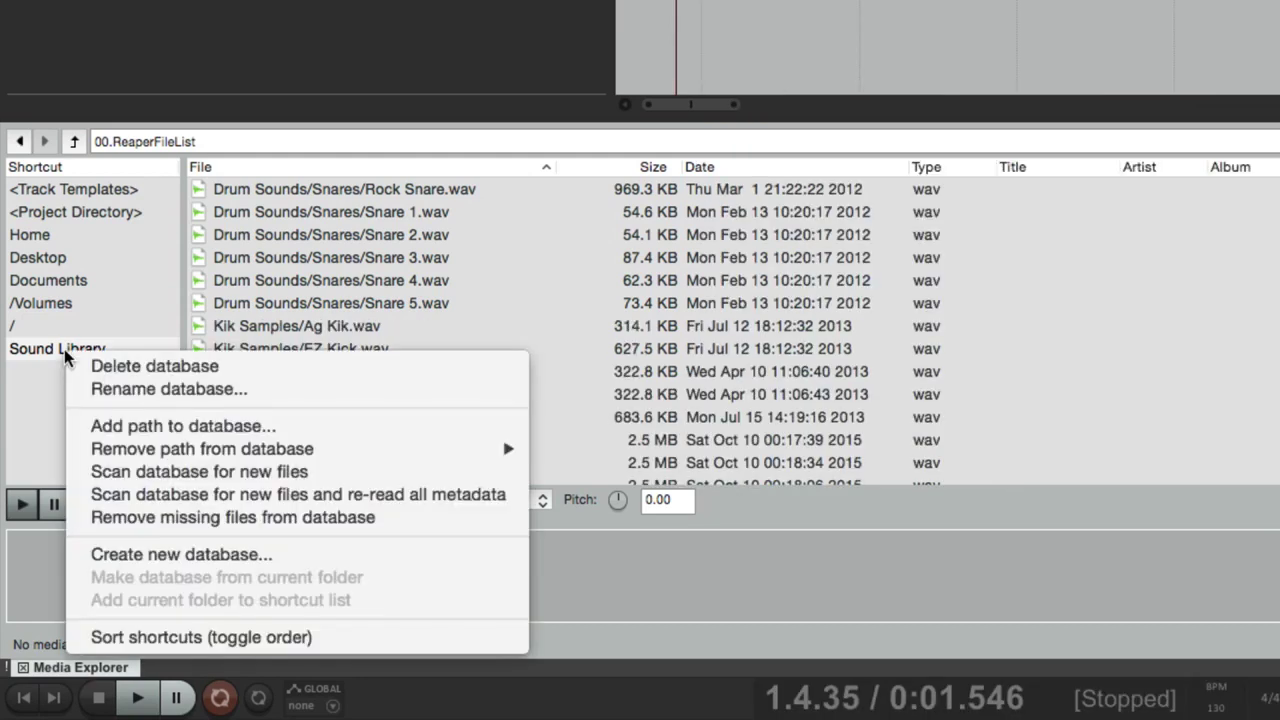
{"action": "left_click", "coordinate": [86, 376]}
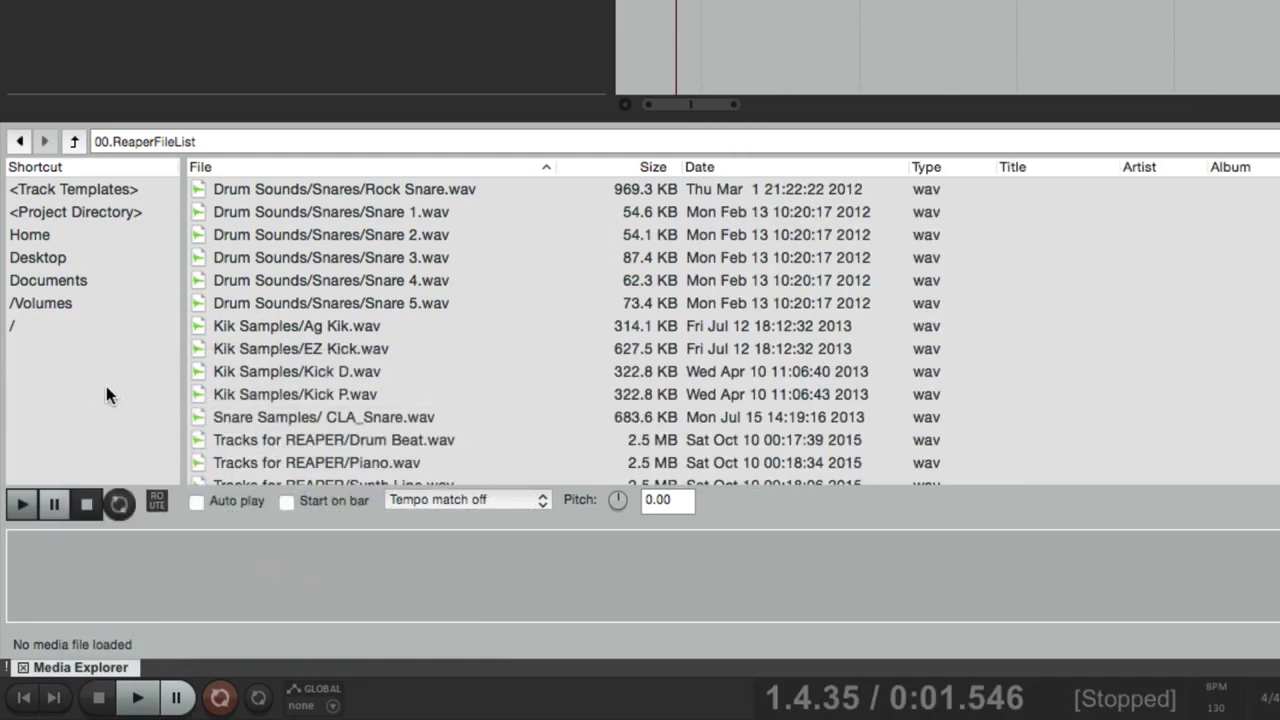
{"action": "left_click", "coordinate": [102, 259]}
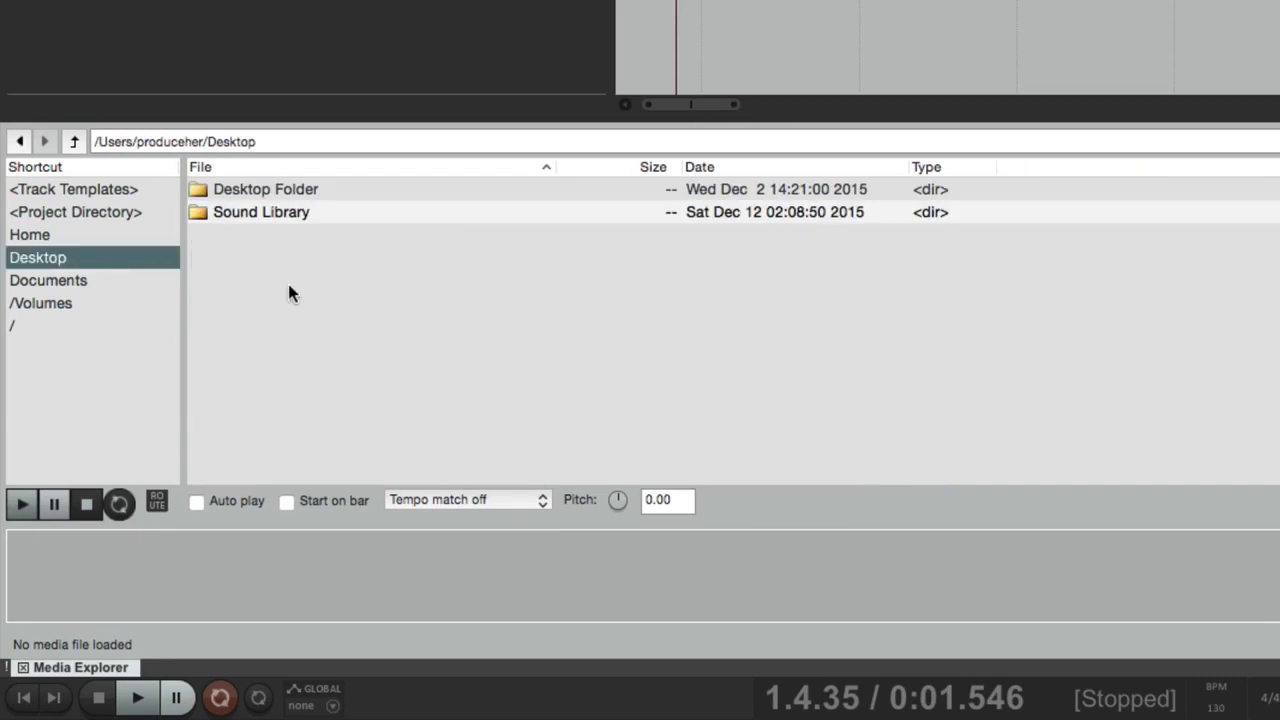
{"action": "right_click", "coordinate": [287, 217]}
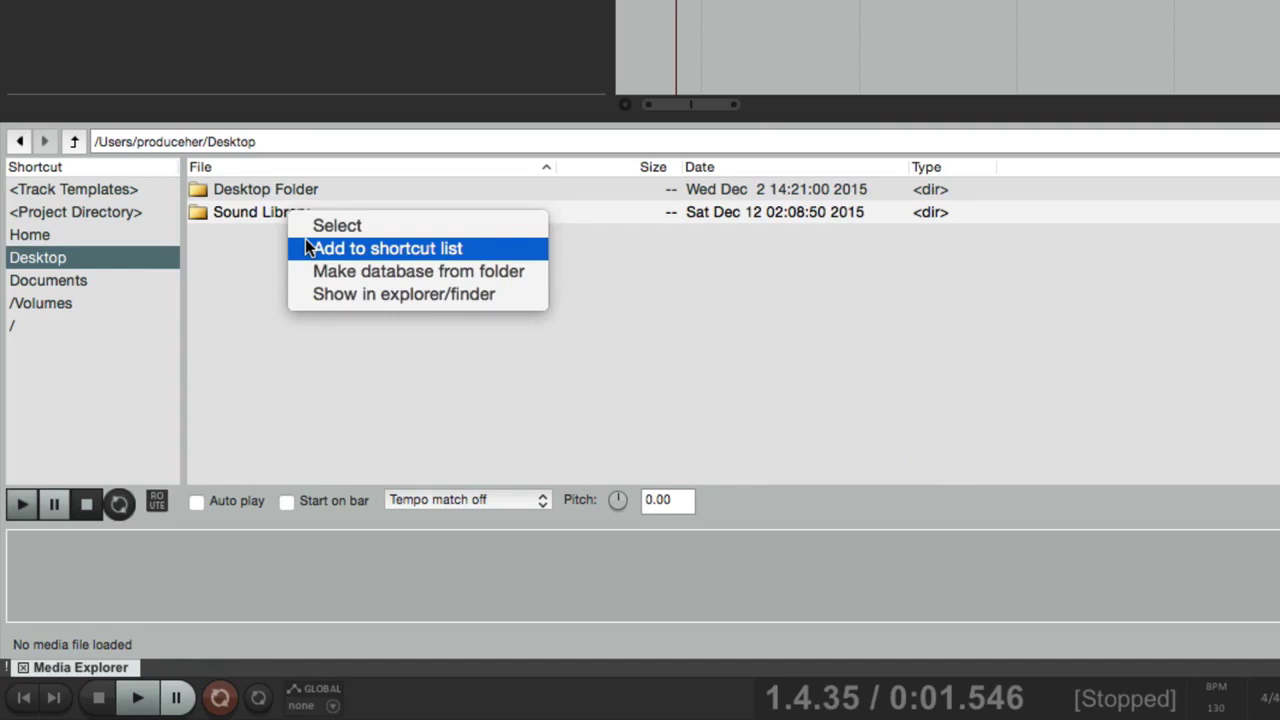
{"action": "left_click", "coordinate": [309, 248]}
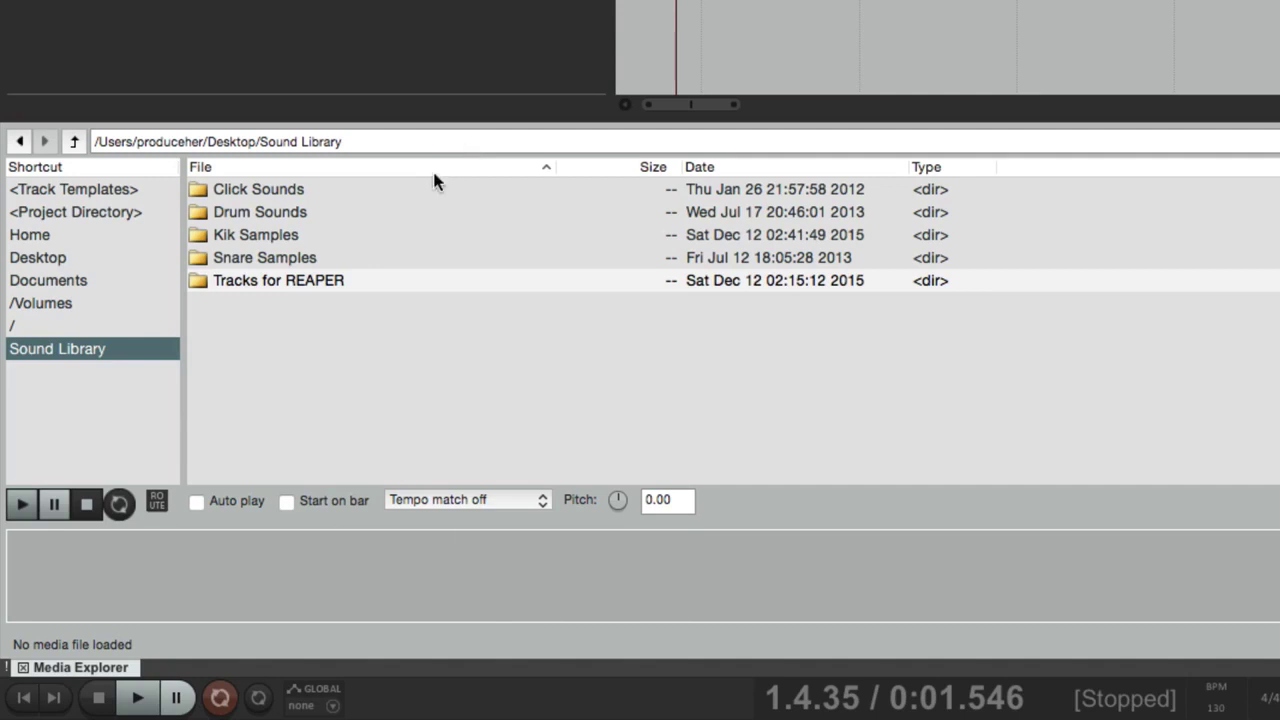
Look inside the Drum Sounds folder, and search the whole Sound Library for "kick" to open its Kicks folder
{"action": "double_click", "coordinate": [357, 212]}
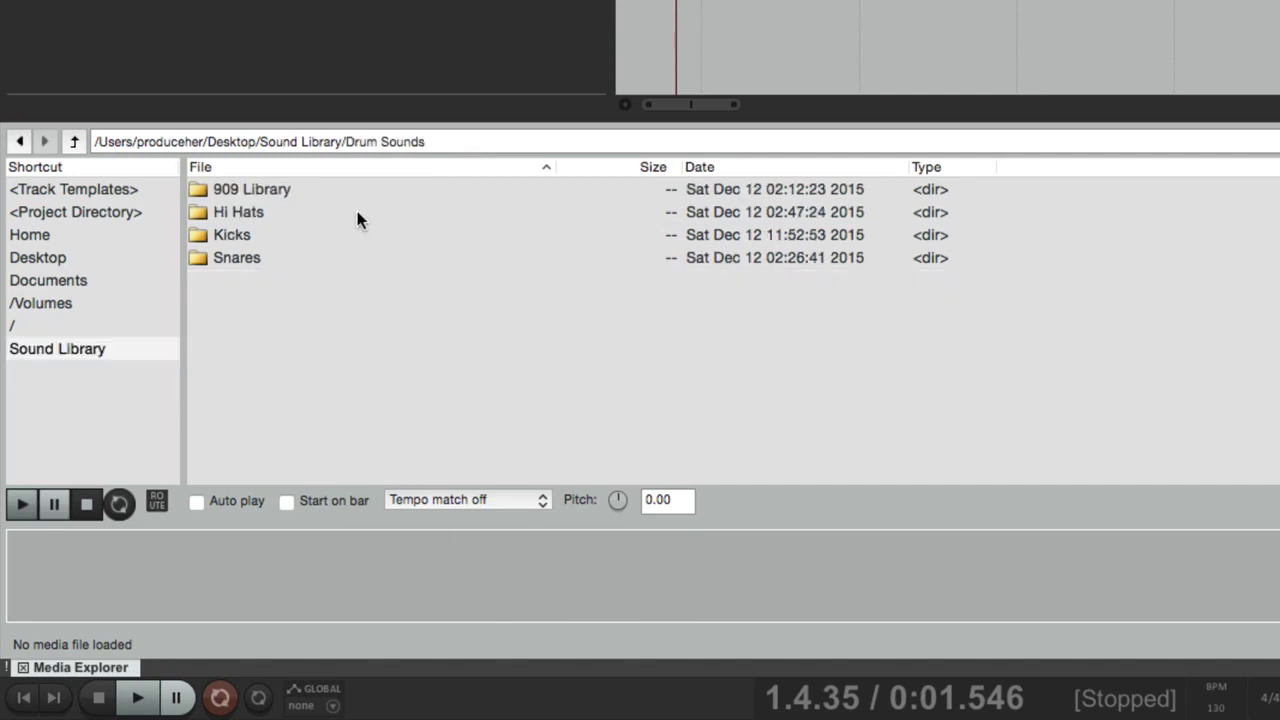
{"action": "left_click", "coordinate": [125, 350]}
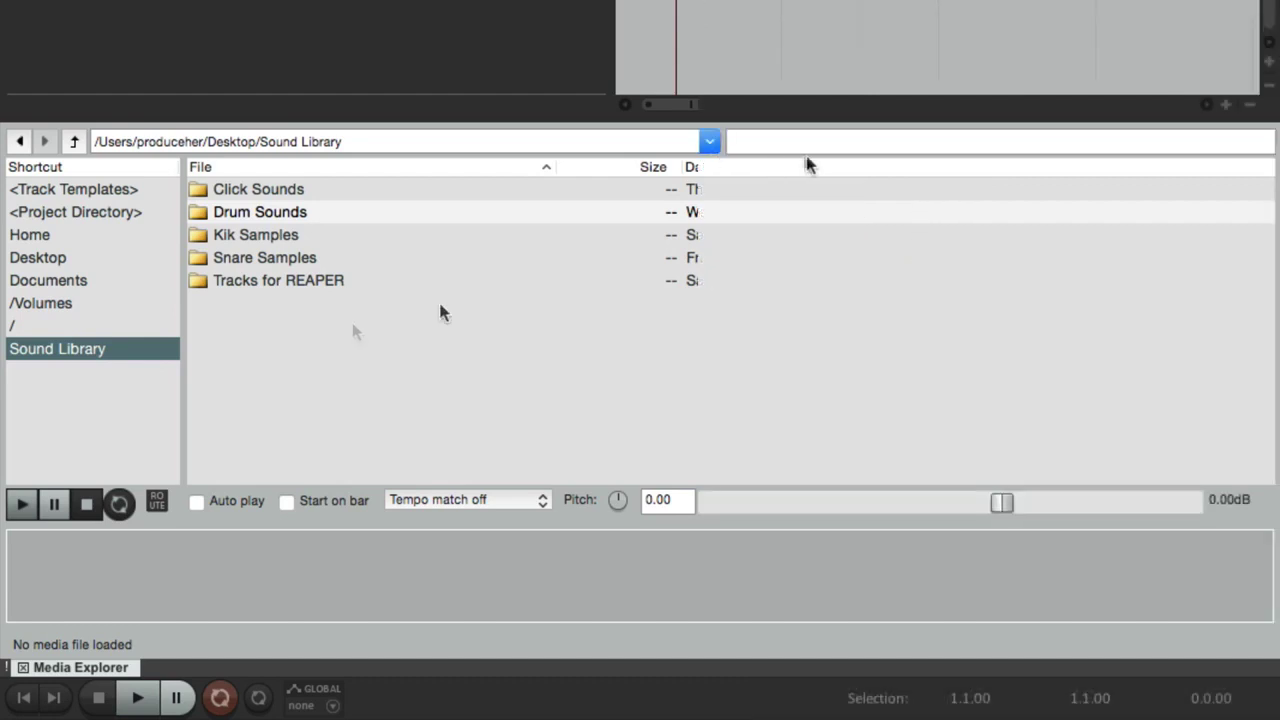
{"action": "left_click", "coordinate": [802, 142]}
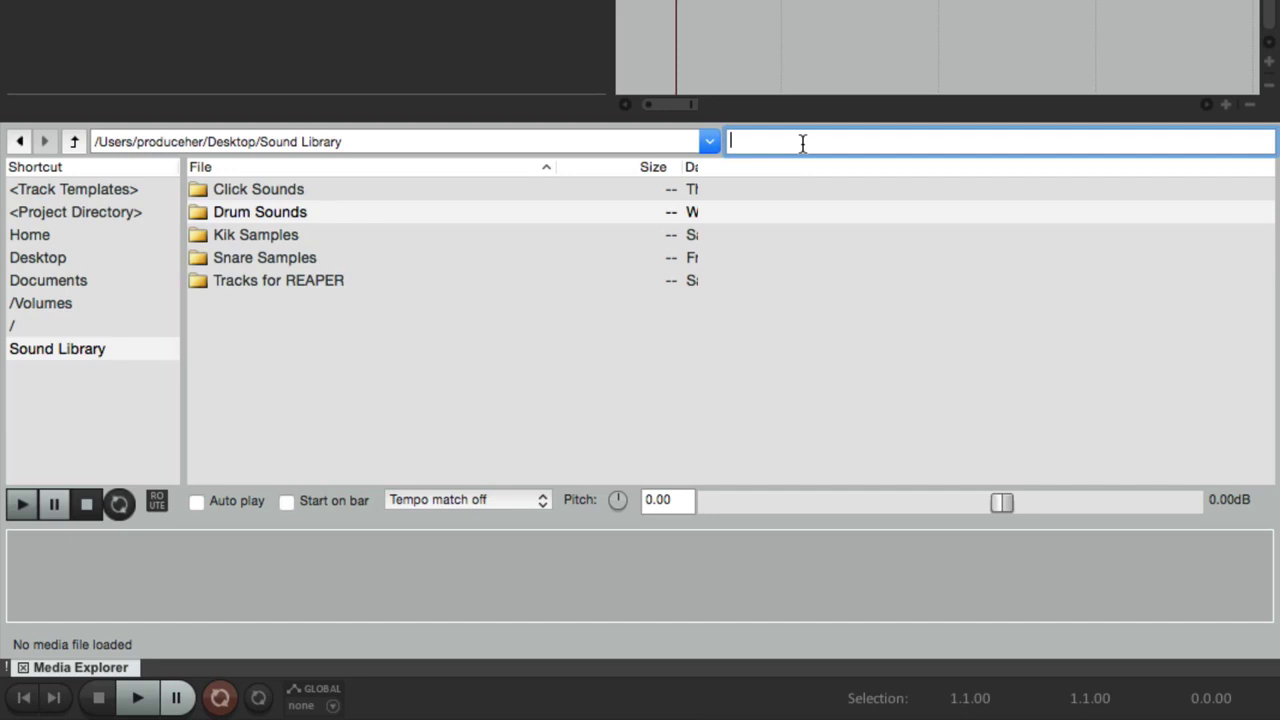
{"action": "type", "text": "kick"}
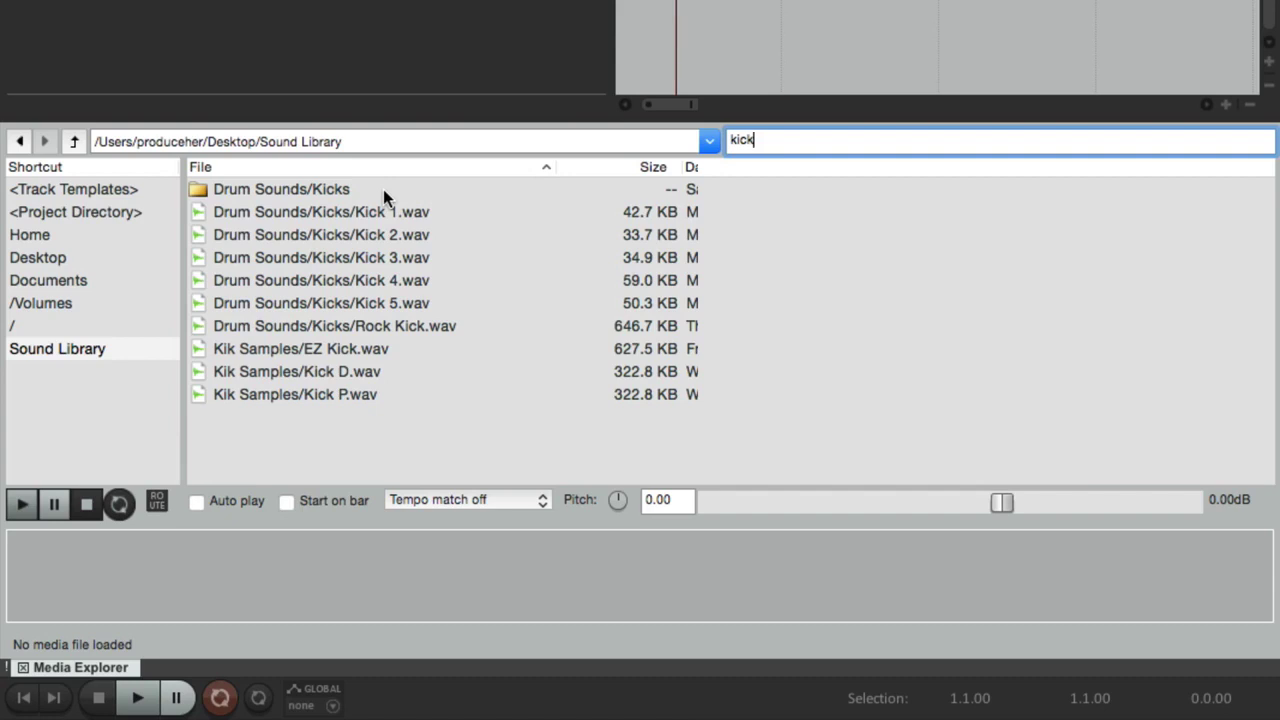
{"action": "left_click", "coordinate": [316, 196]}
{"action": "double_click", "coordinate": [316, 196]}
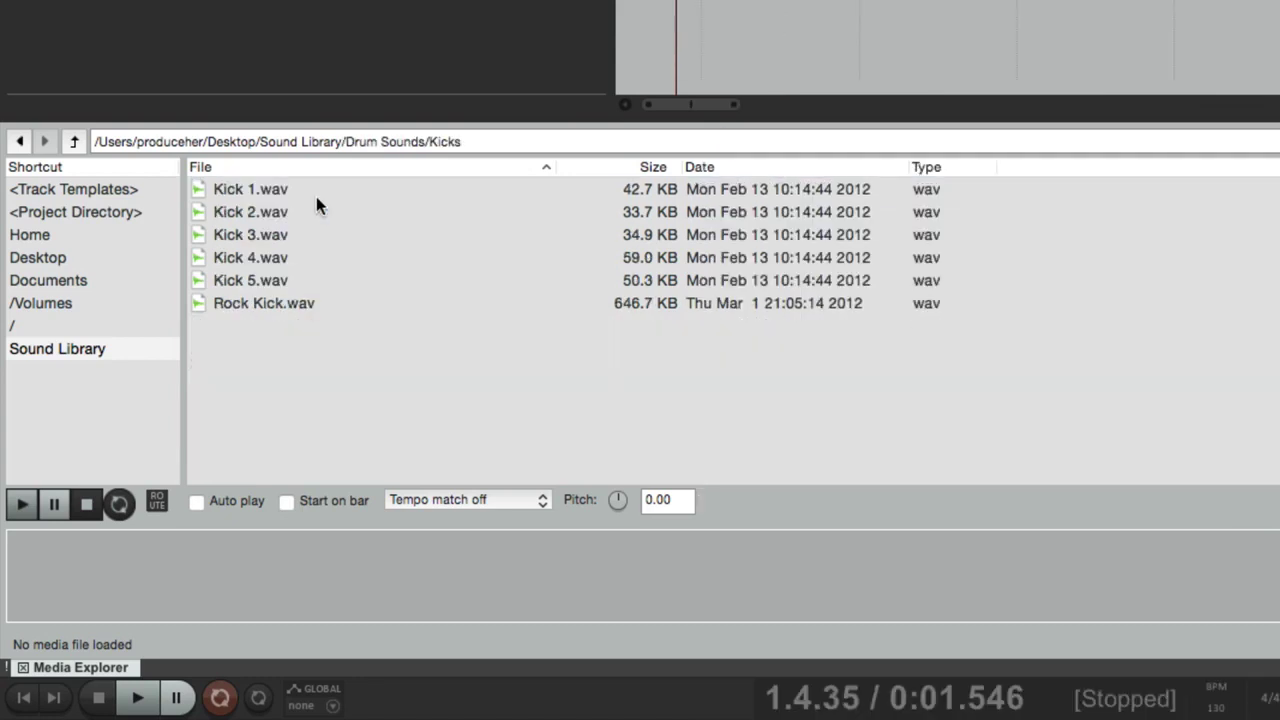
Return to the Sound Library folder and remove its shortcut from the shortcut list
{"action": "left_click", "coordinate": [45, 349]}
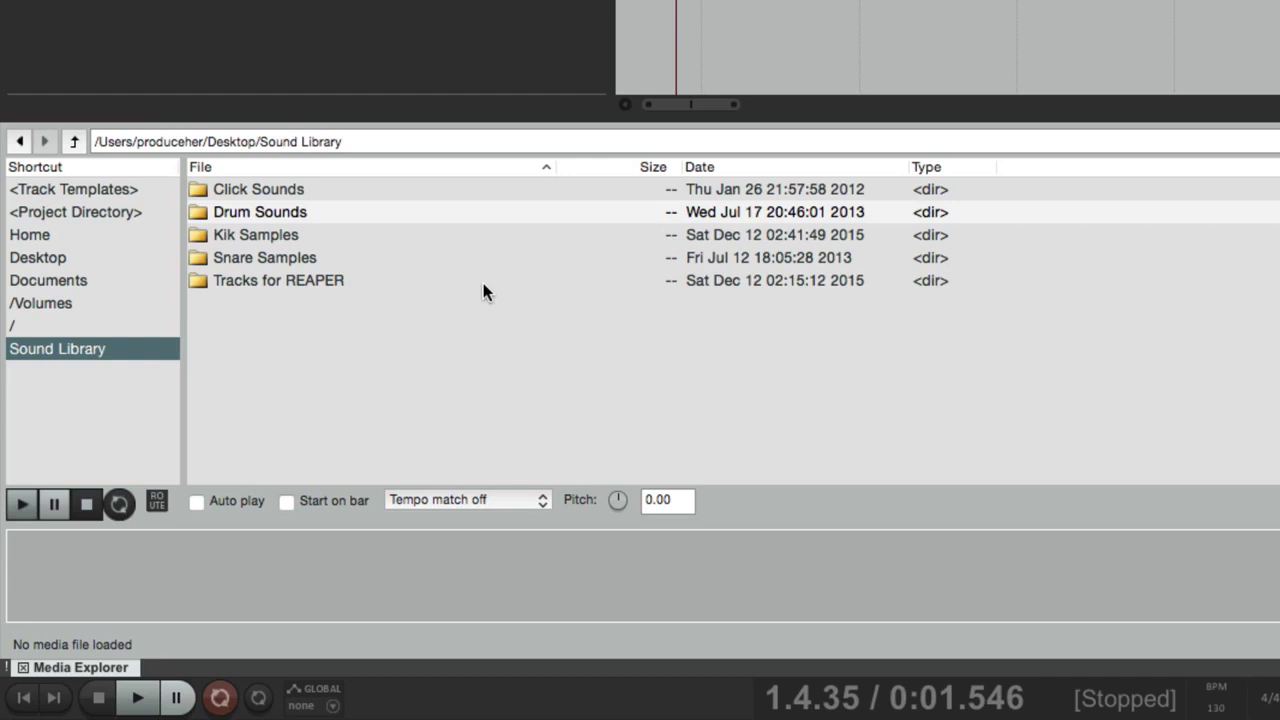
{"action": "right_click", "coordinate": [135, 349]}
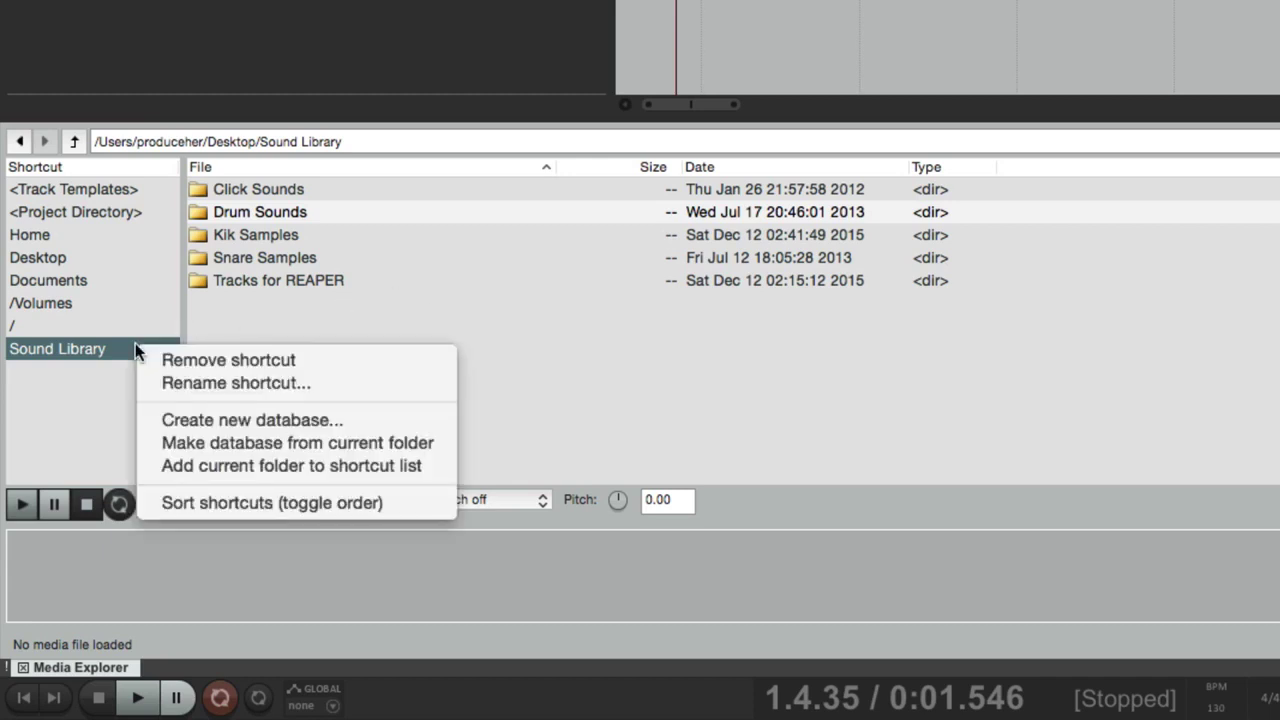
{"action": "left_click", "coordinate": [155, 359]}
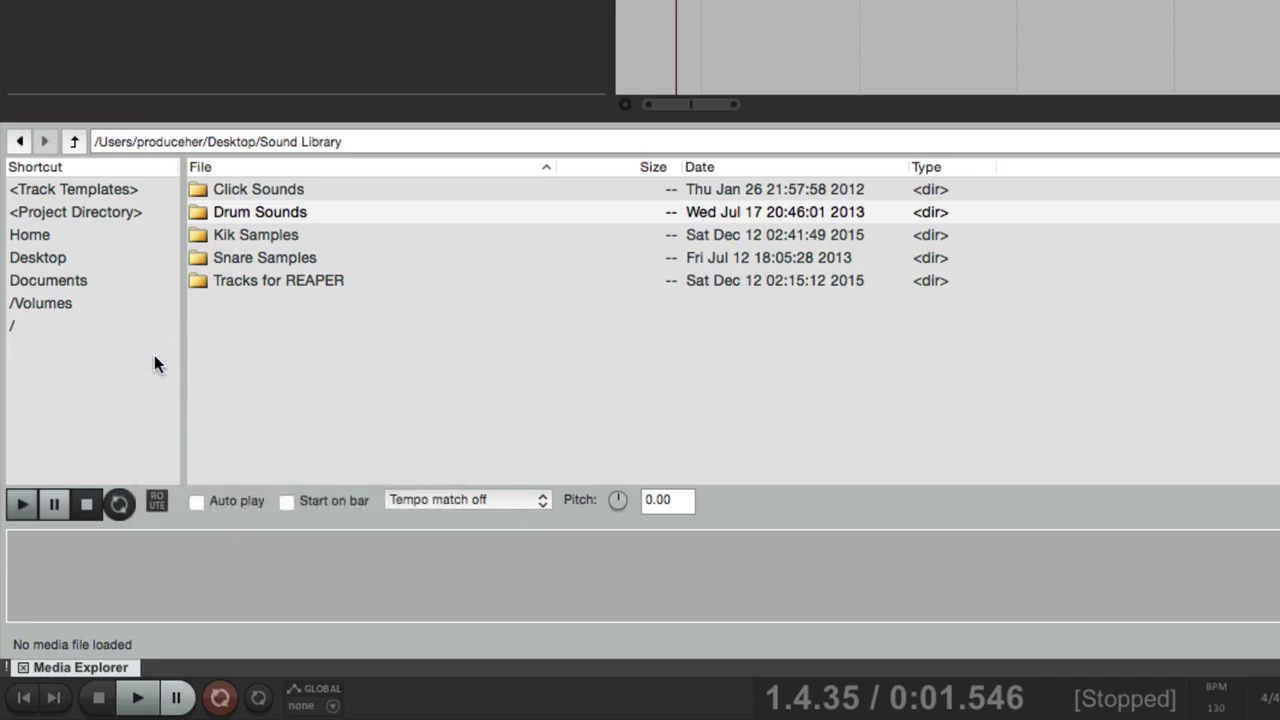
Add the Sound Library folder on the Desktop to the shortcut list
{"action": "left_click", "coordinate": [108, 256]}
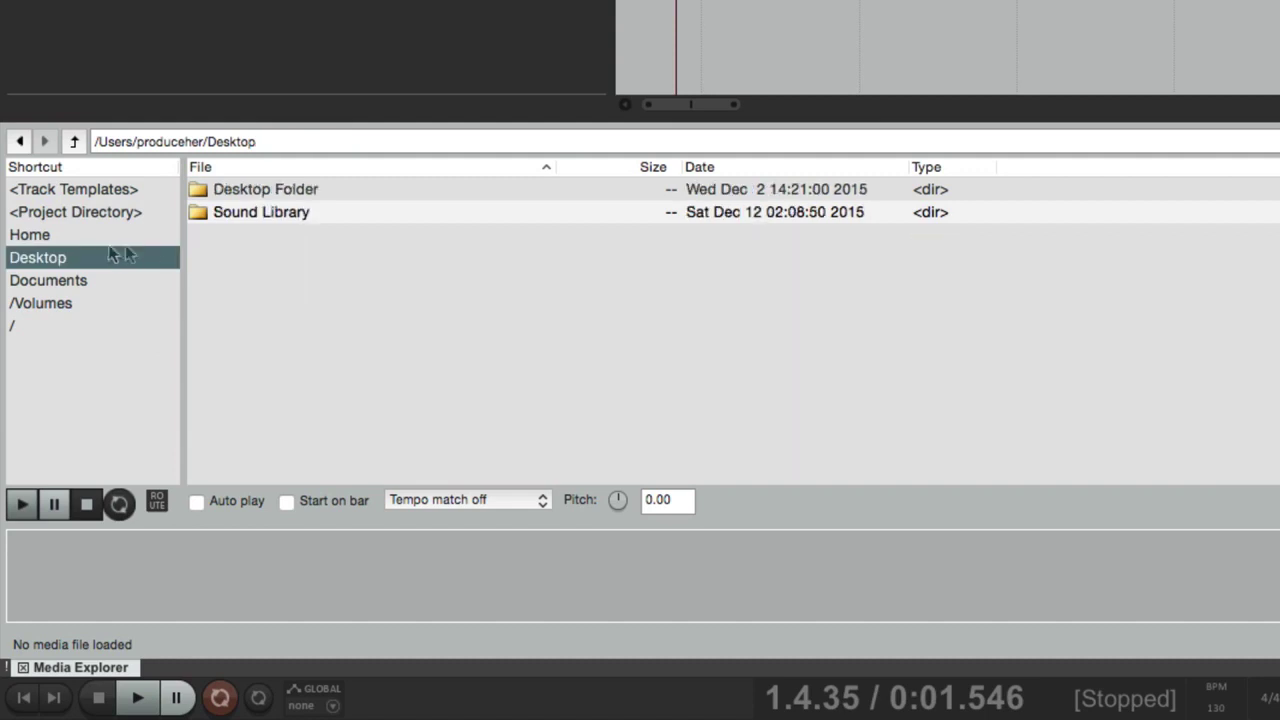
{"action": "right_click", "coordinate": [242, 225]}
{"action": "left_click", "coordinate": [263, 255]}
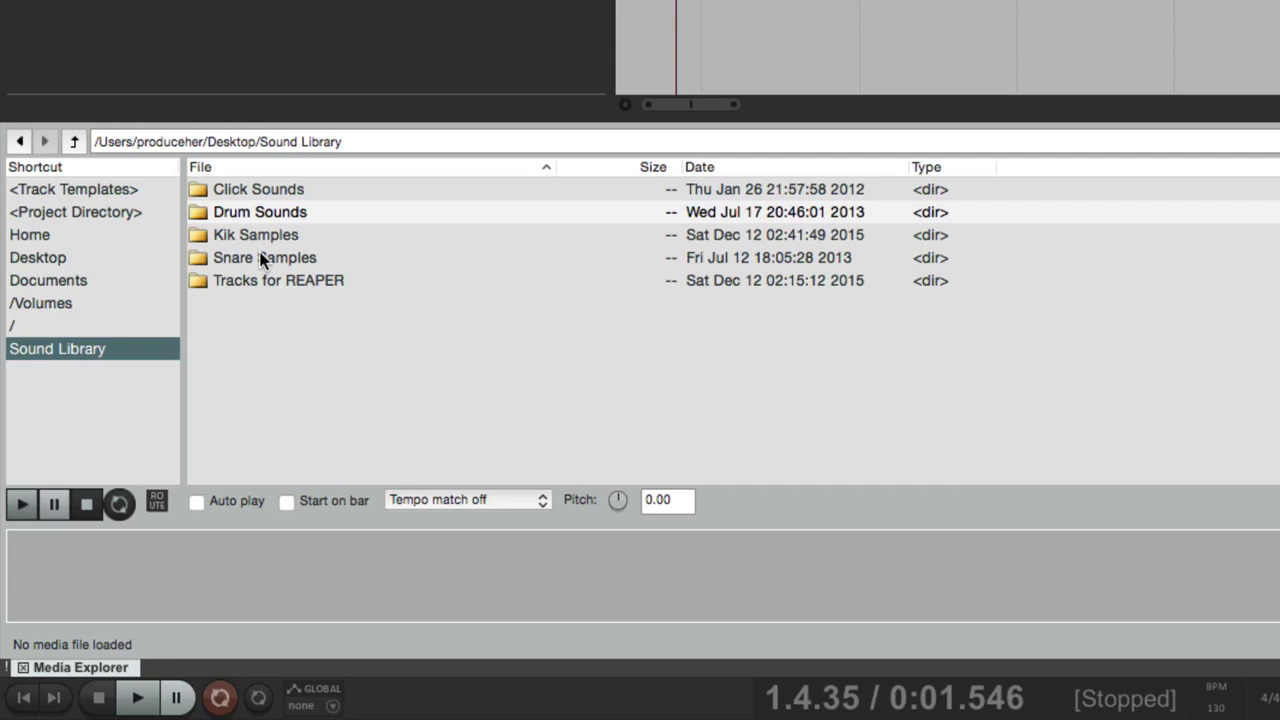
Open the Tracks for REAPER folder and preview Drum Beat.wav briefly, stopping the playback
{"action": "double_click", "coordinate": [277, 282]}
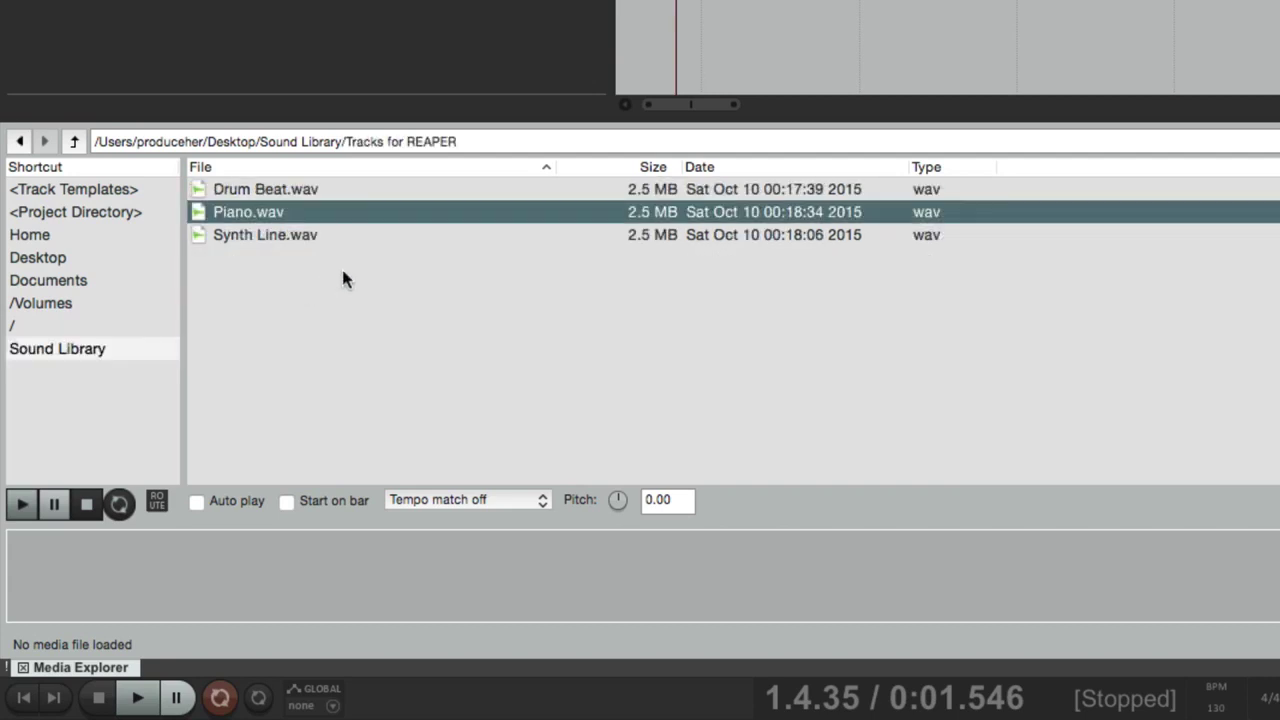
{"action": "left_click", "coordinate": [336, 190]}
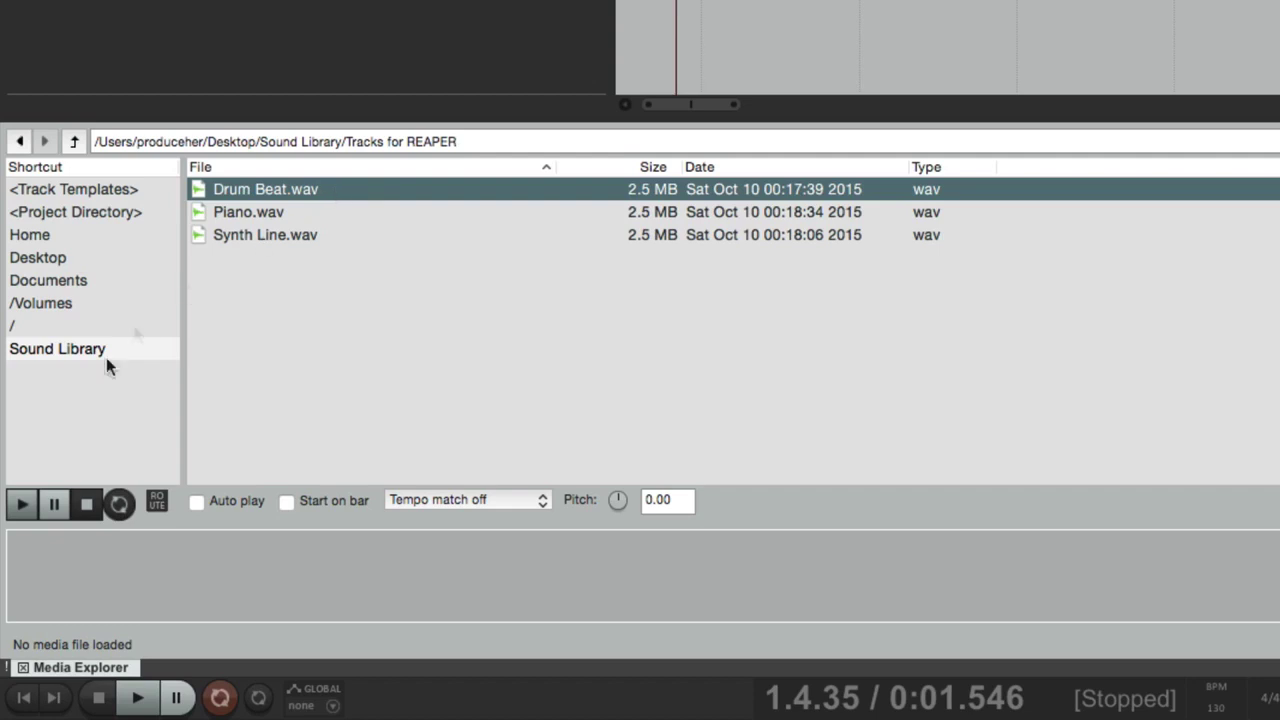
{"action": "left_click", "coordinate": [23, 506]}
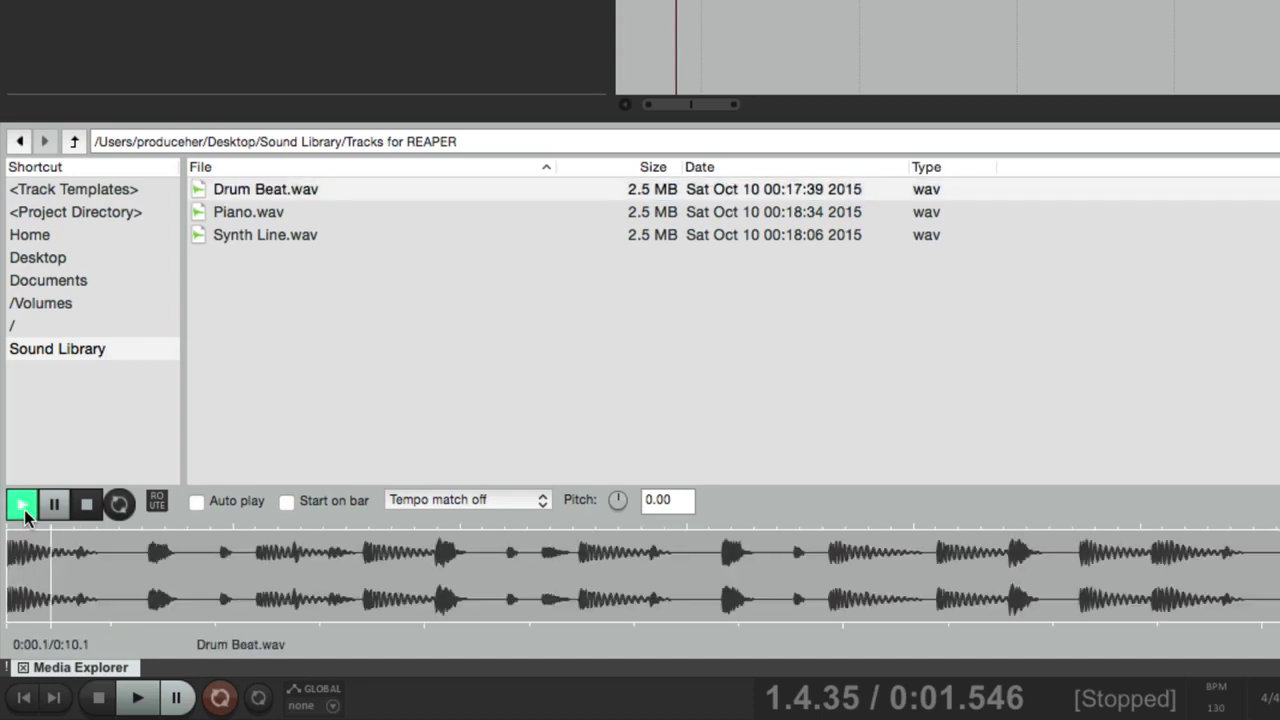
{"action": "left_click", "coordinate": [87, 507]}
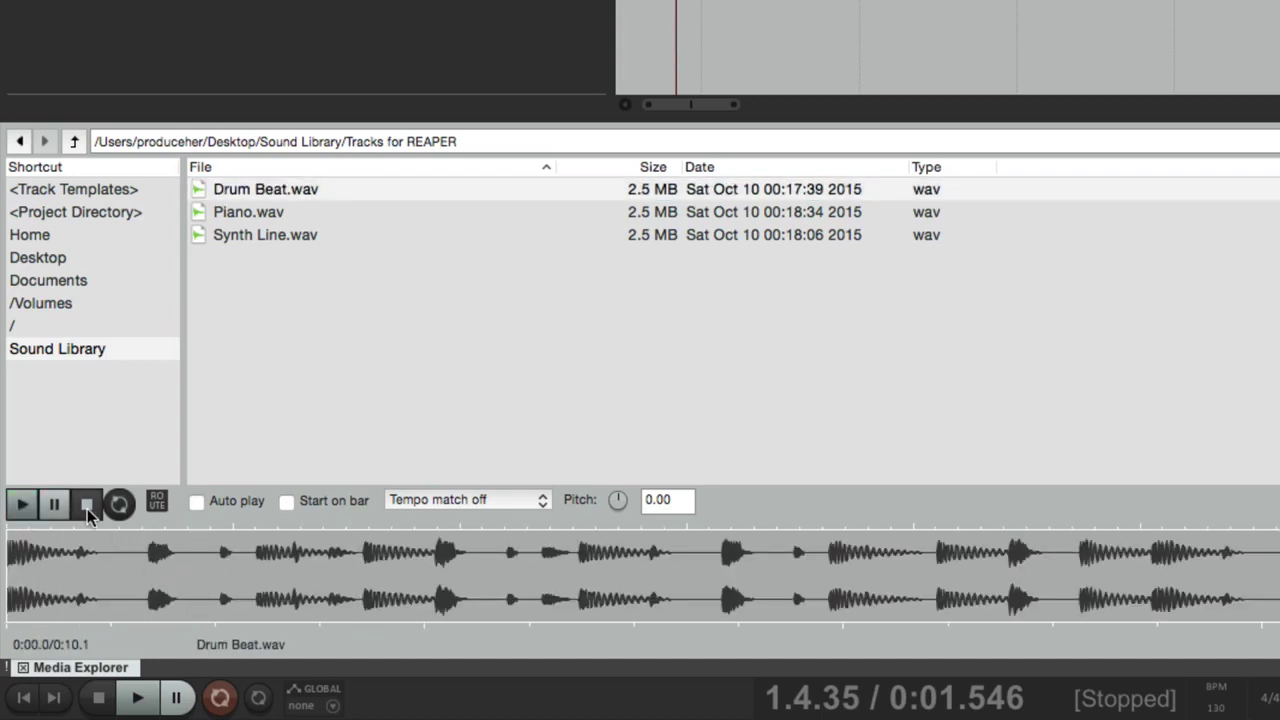
Enable Auto play and audition Piano.wav, Synth Line.wav and Drum Beat.wav one after another
{"action": "left_click", "coordinate": [195, 502]}
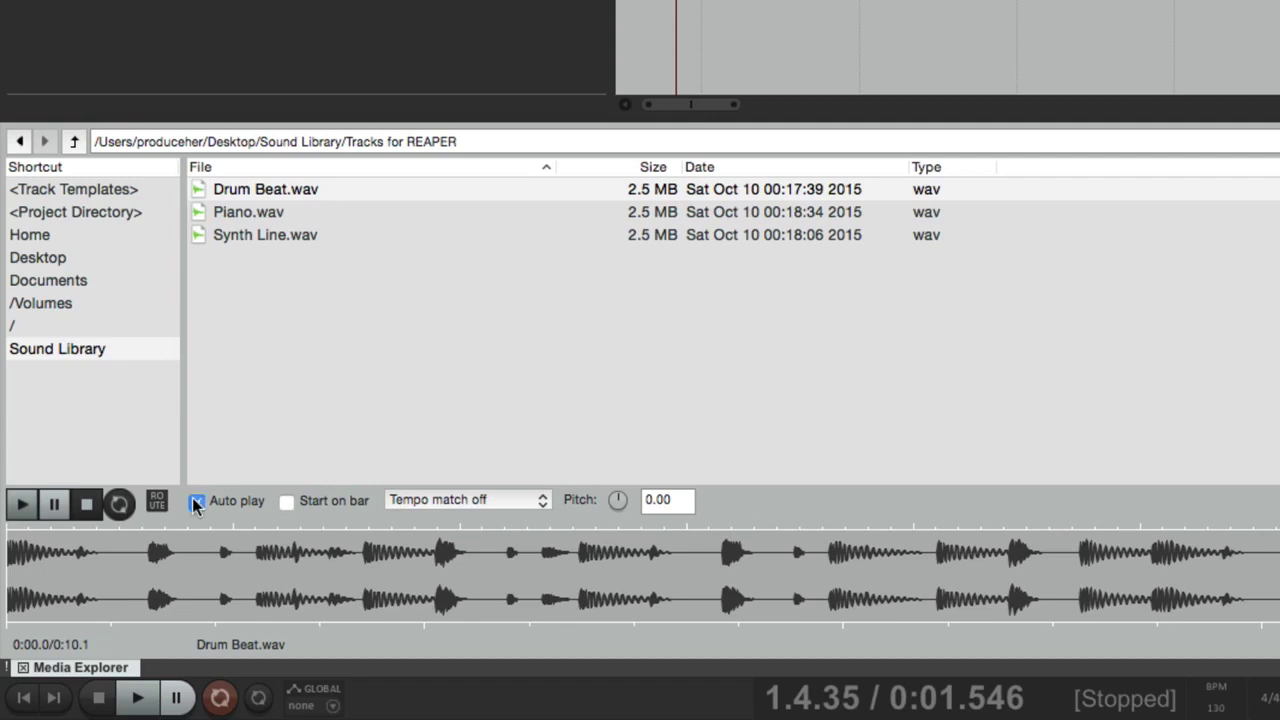
{"action": "left_click", "coordinate": [279, 212]}
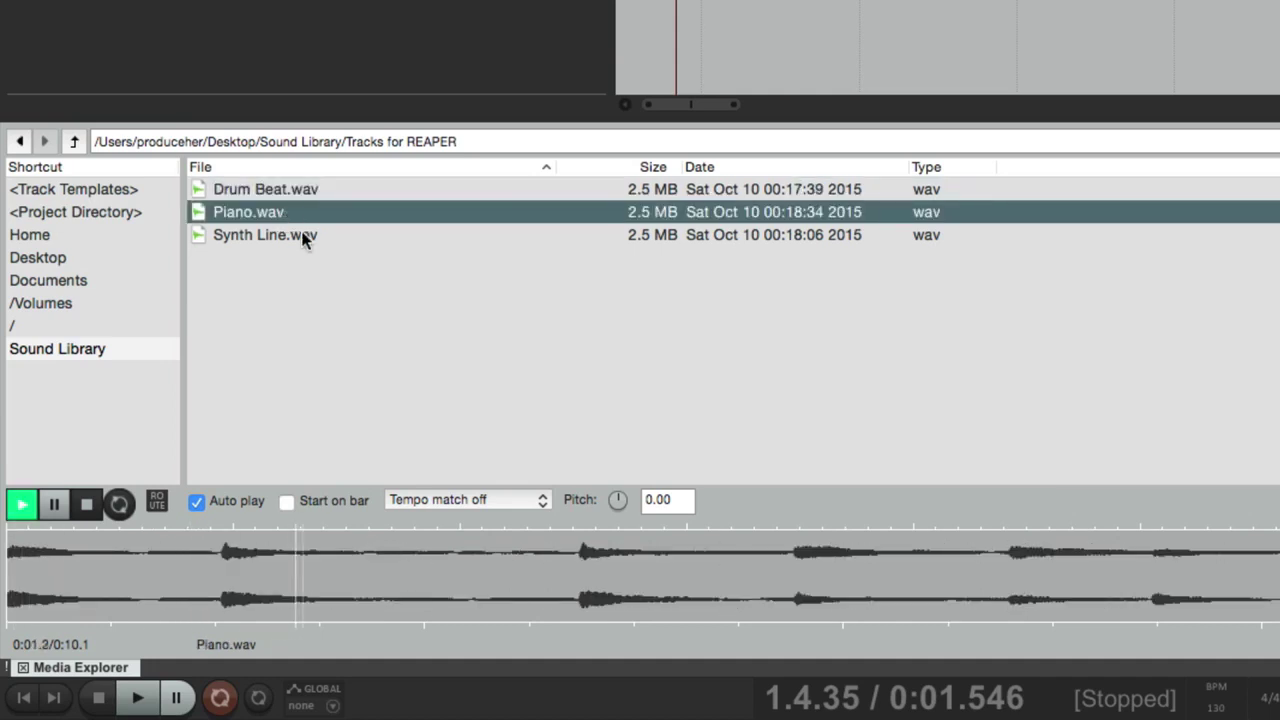
{"action": "left_click", "coordinate": [303, 237]}
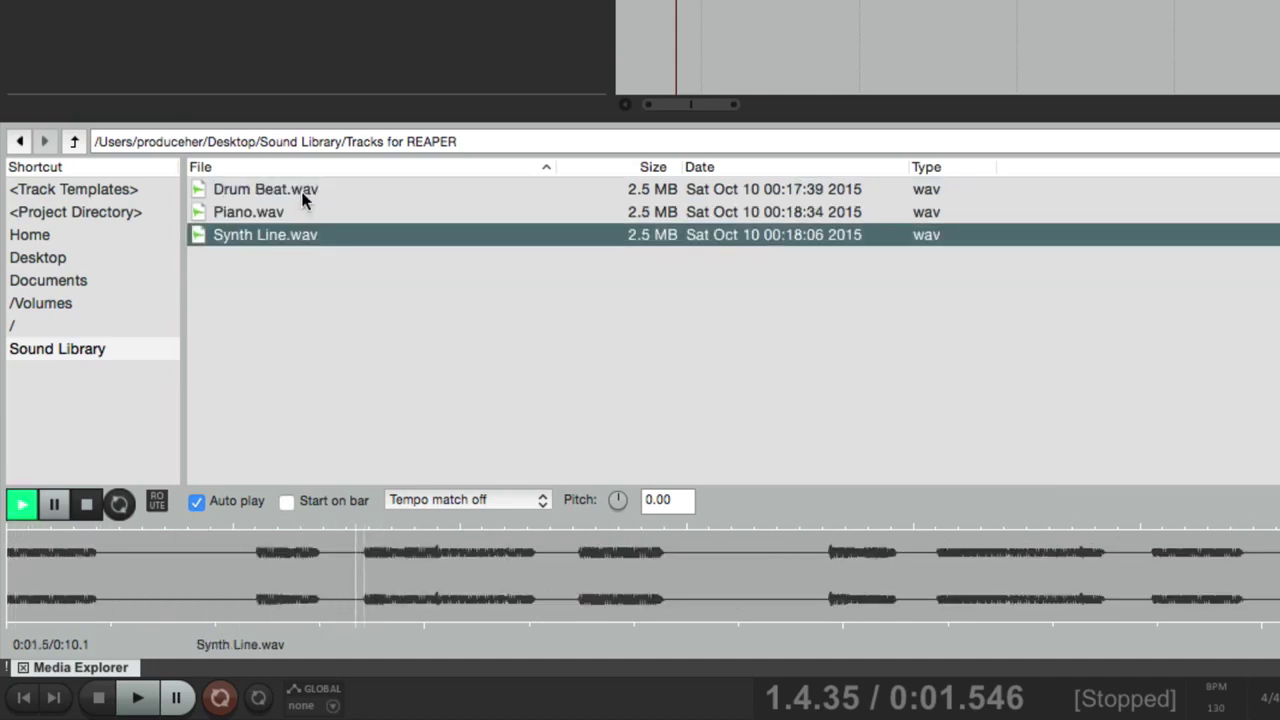
{"action": "left_click", "coordinate": [303, 198]}
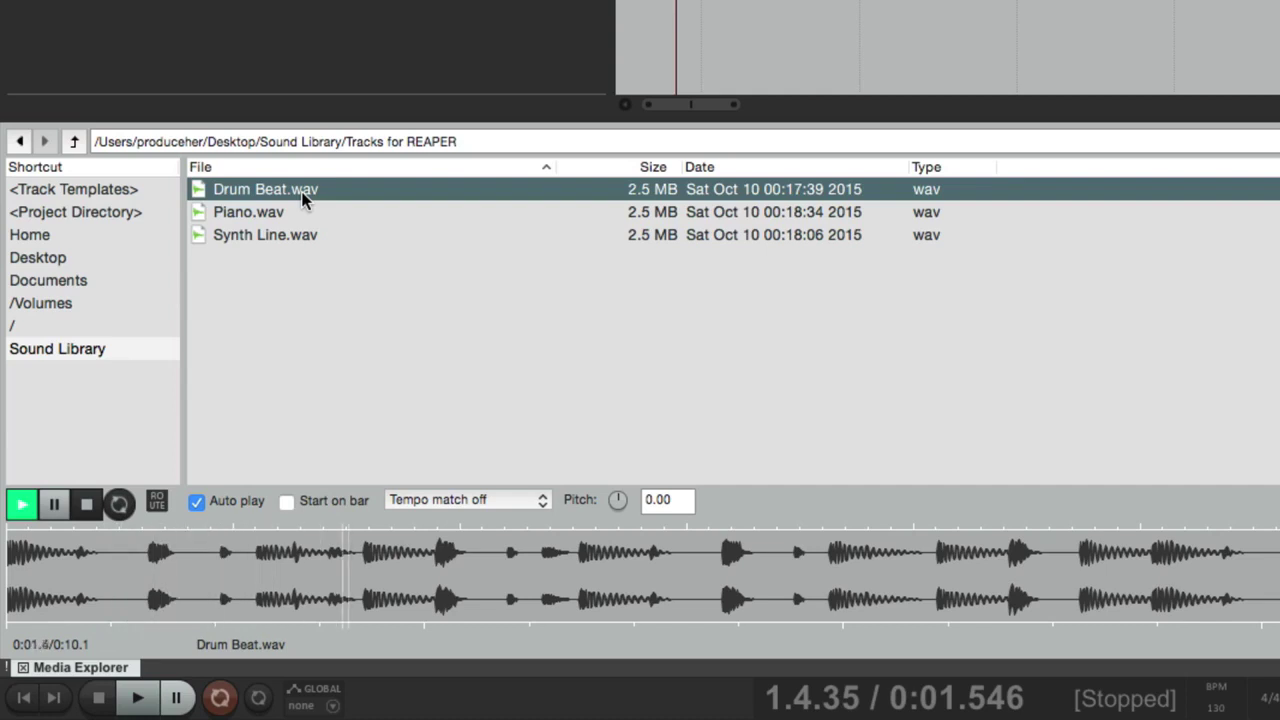
Stop the preview, disable Auto play and manually audition Piano.wav, Drum Beat.wav and Synth Line.wav one after another
{"action": "key", "text": "space"}
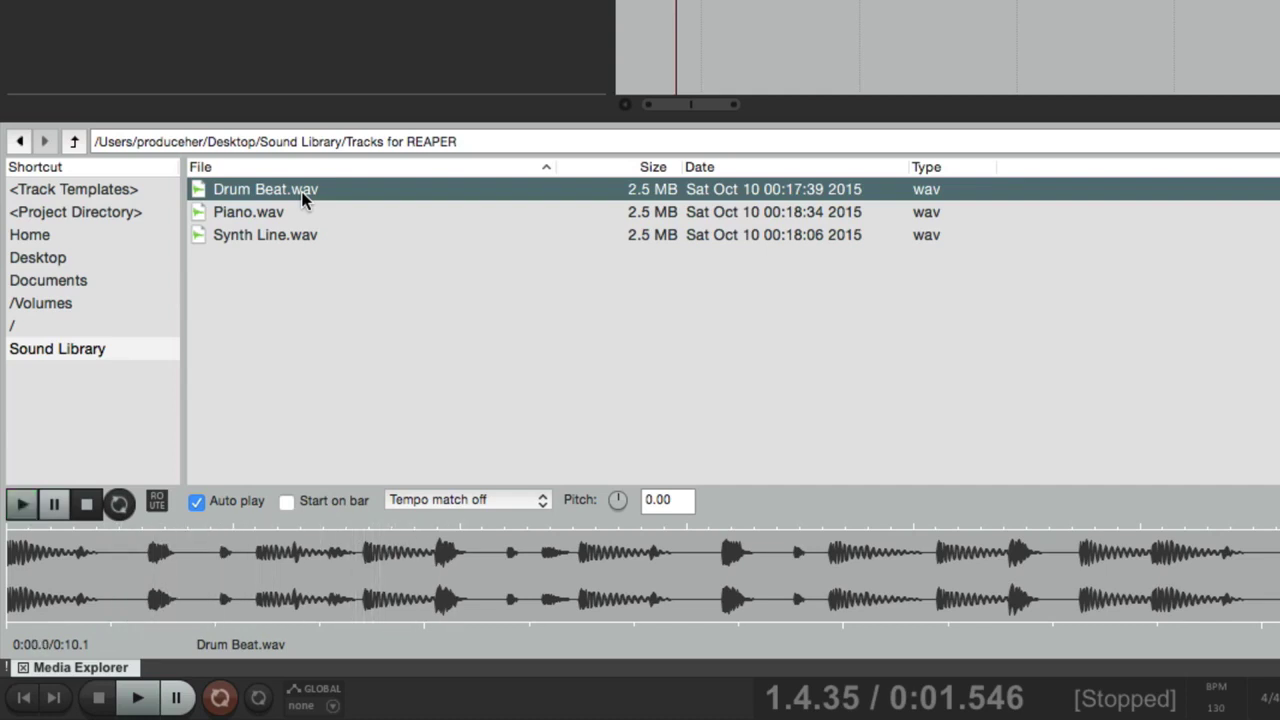
{"action": "left_click", "coordinate": [197, 501]}
{"action": "left_click", "coordinate": [312, 214]}
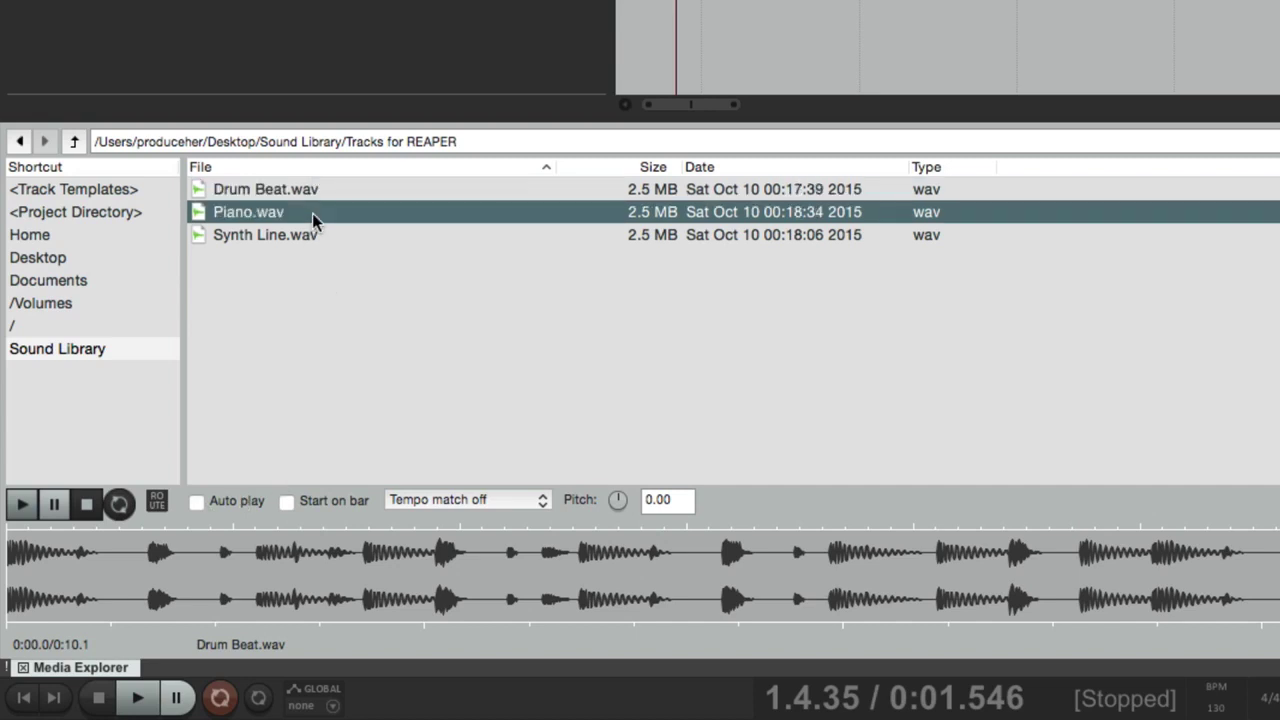
{"action": "key", "text": "space"}
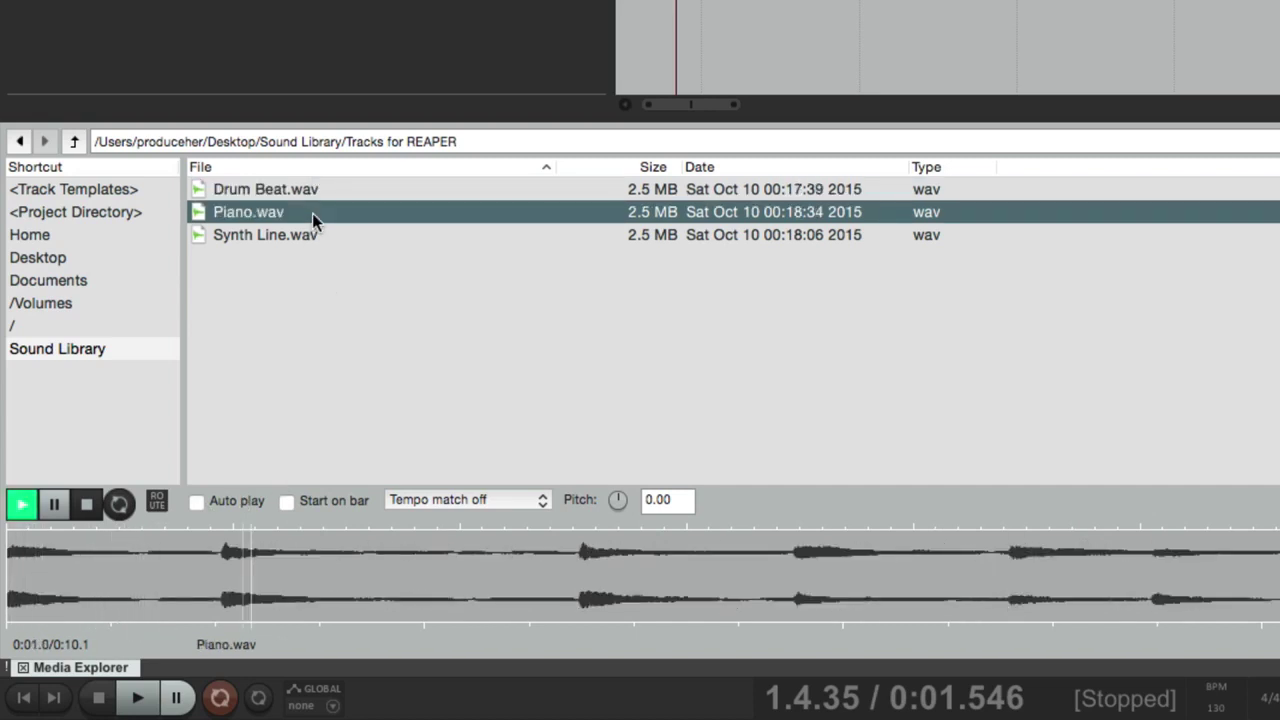
{"action": "key", "text": "space"}
{"action": "left_click", "coordinate": [345, 190]}
{"action": "key", "text": "space"}
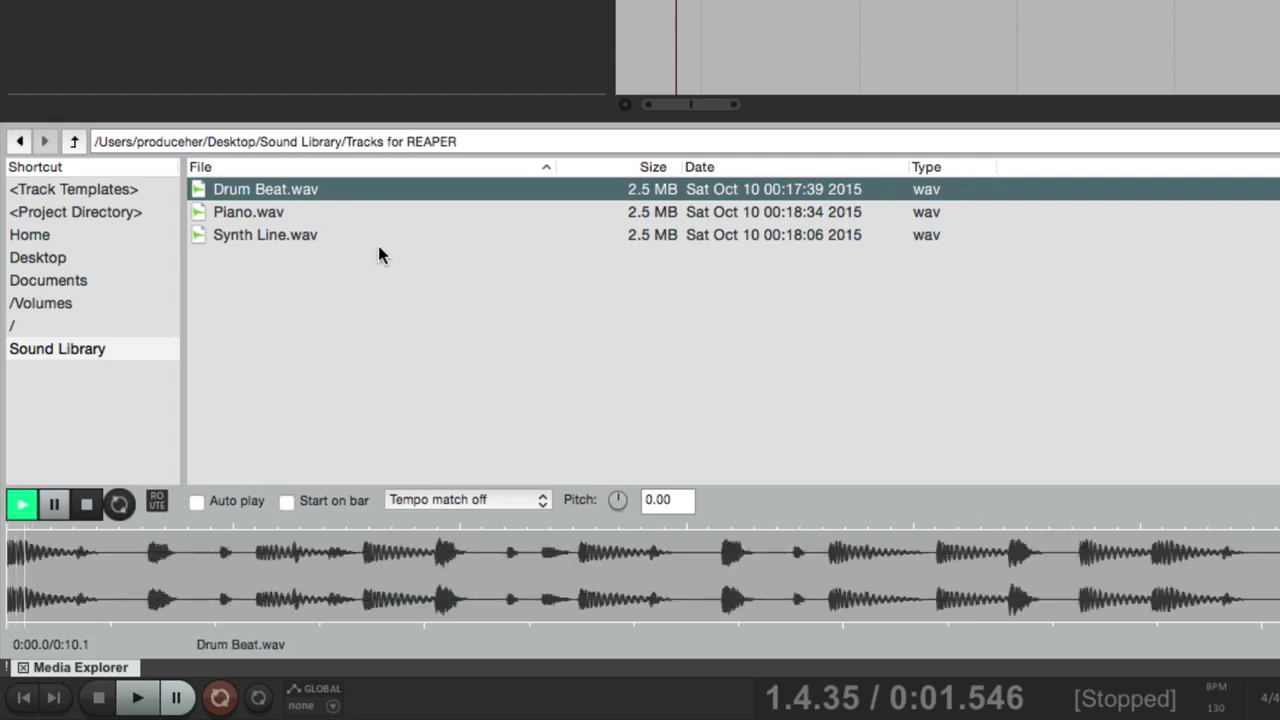
{"action": "key", "text": "space"}
{"action": "left_click", "coordinate": [360, 237]}
{"action": "key", "text": "space"}
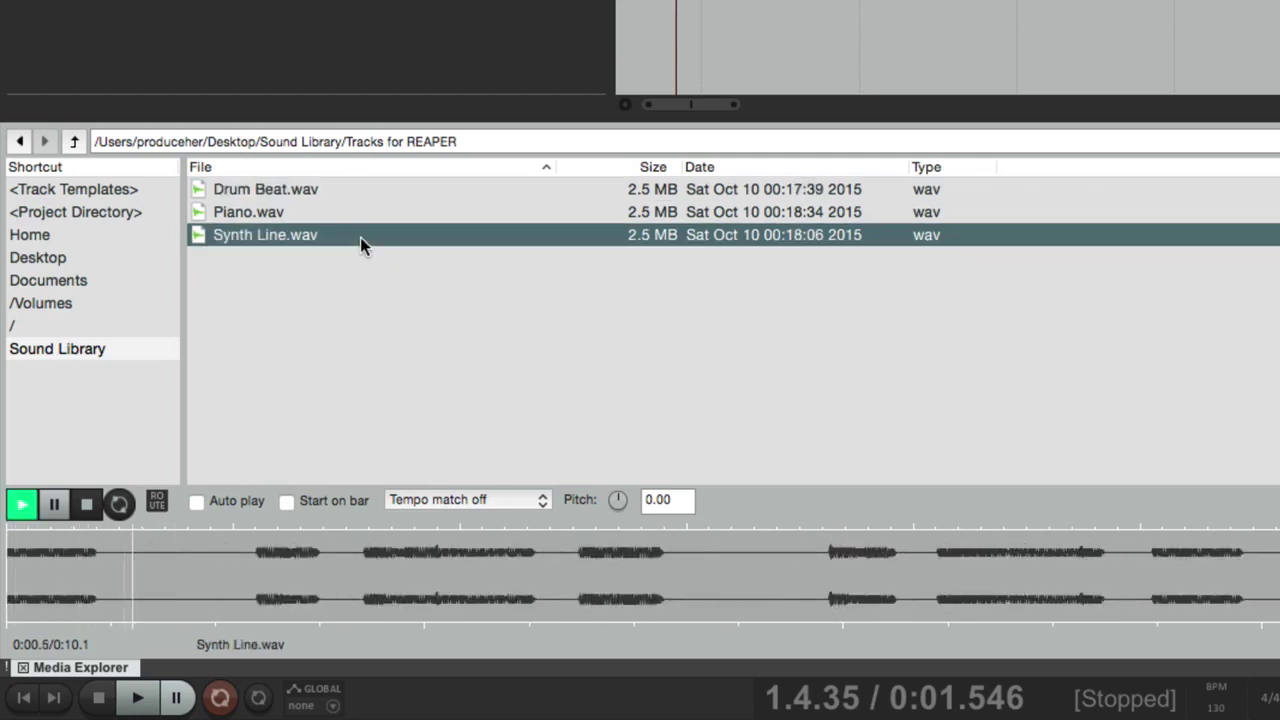
{"action": "key", "text": "space"}
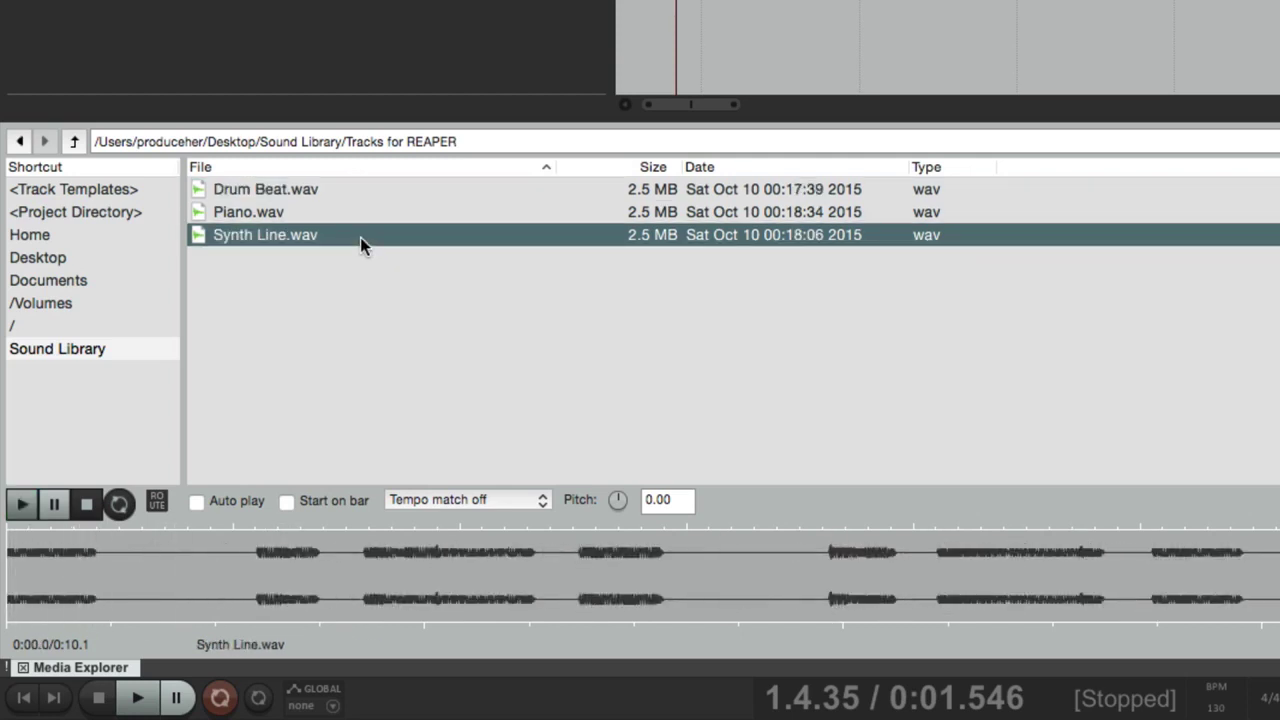
Enable repeat for previews and look over the available preview output routing options without changing the output
{"action": "left_click", "coordinate": [119, 506]}
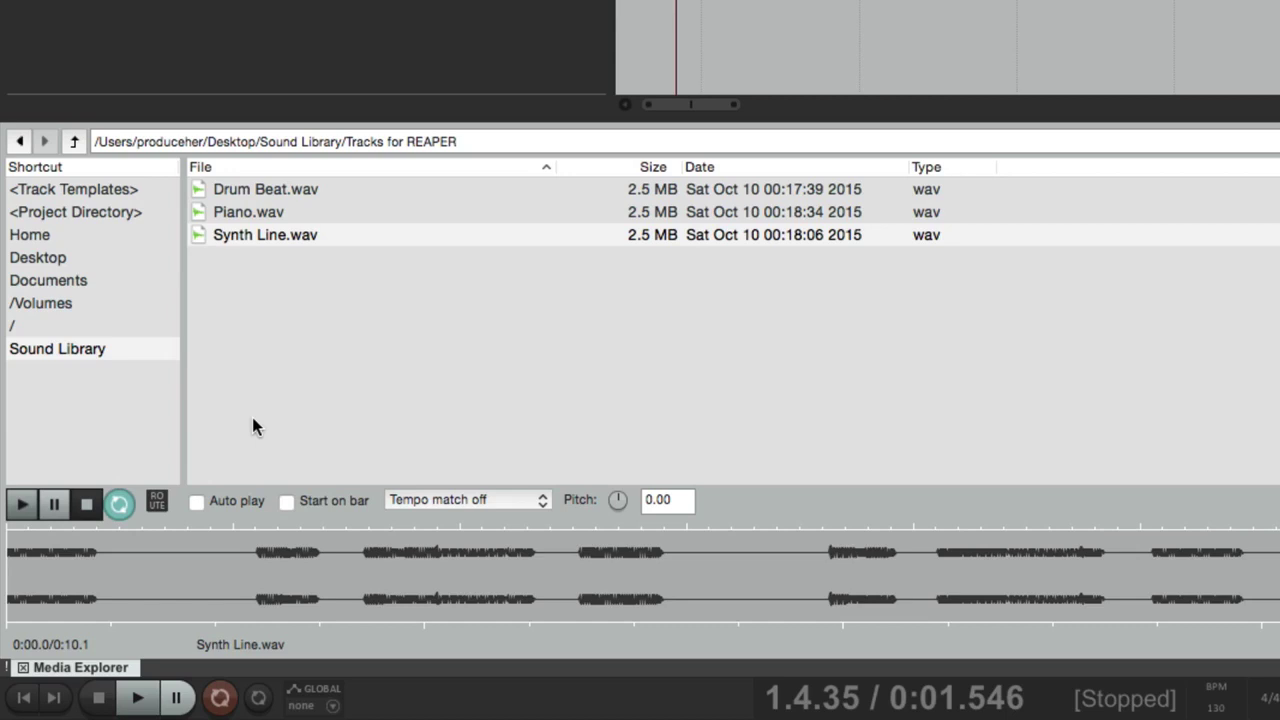
{"action": "left_click", "coordinate": [159, 506]}
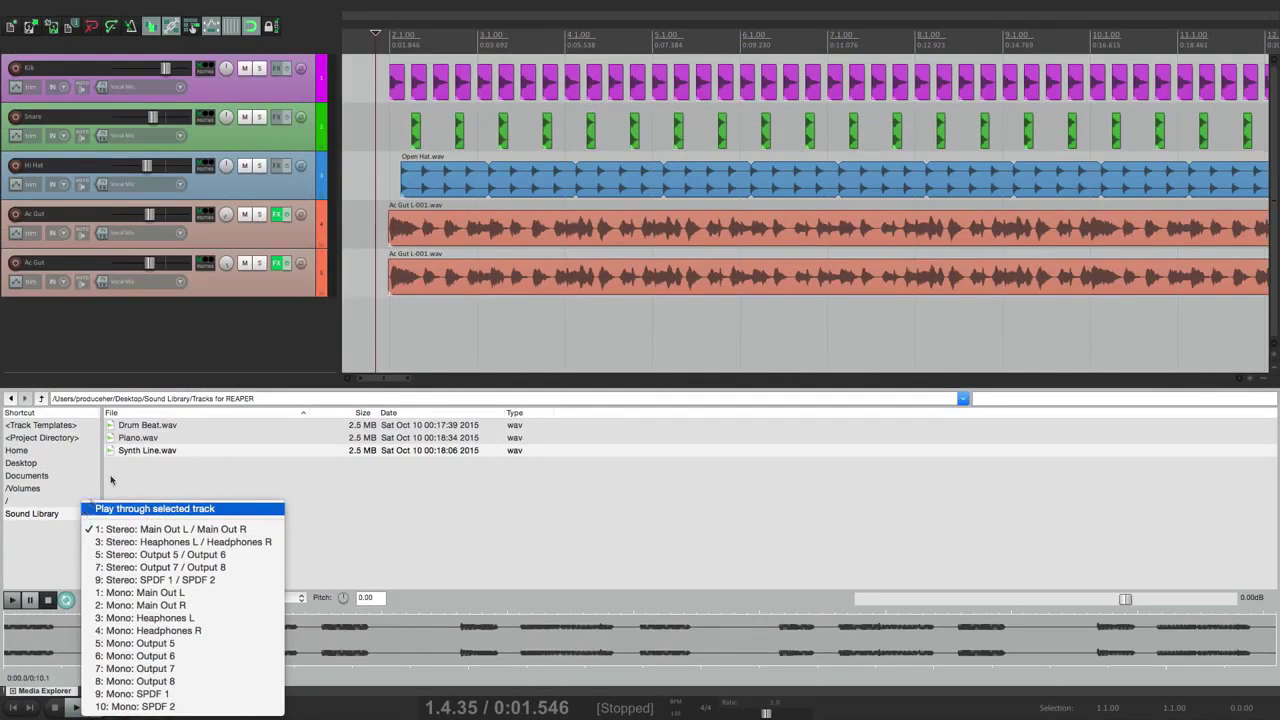
{"action": "left_click", "coordinate": [431, 10]}
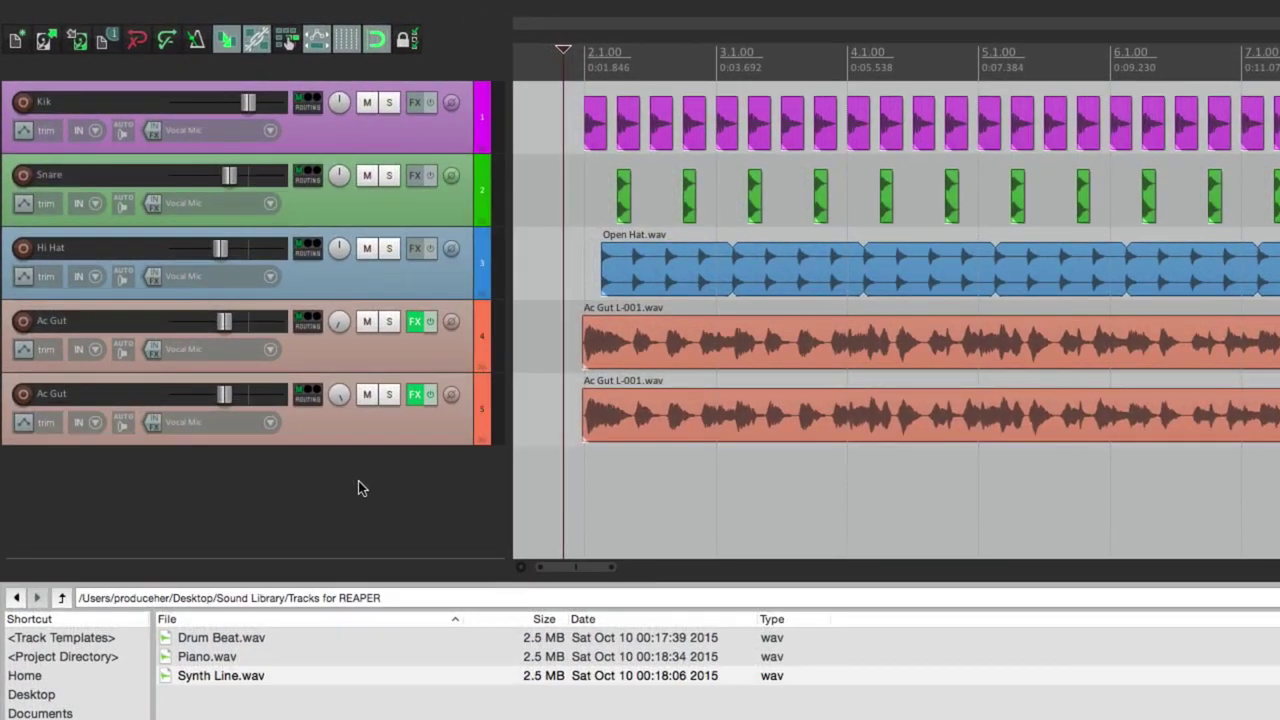
Add a new track below the Ac Gut tracks and insert the RezFilter (x86) (mda) effect on it
{"action": "double_click", "coordinate": [236, 320]}
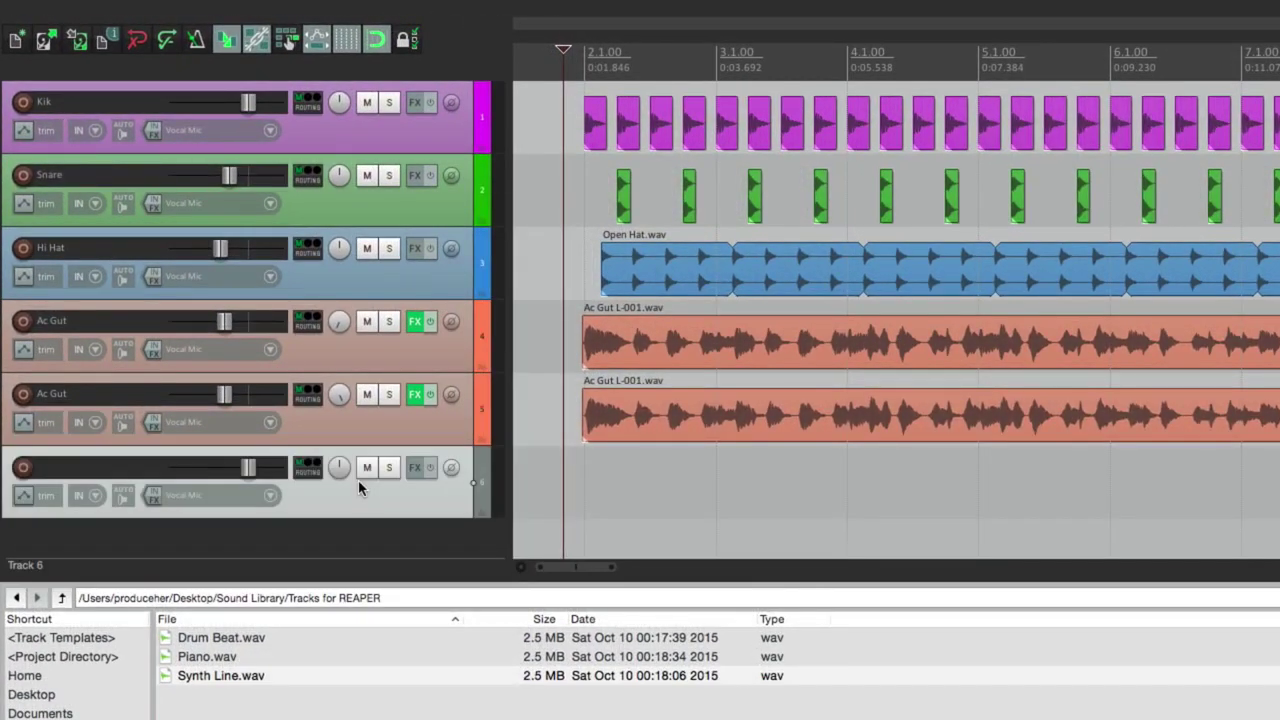
{"action": "left_click", "coordinate": [415, 475]}
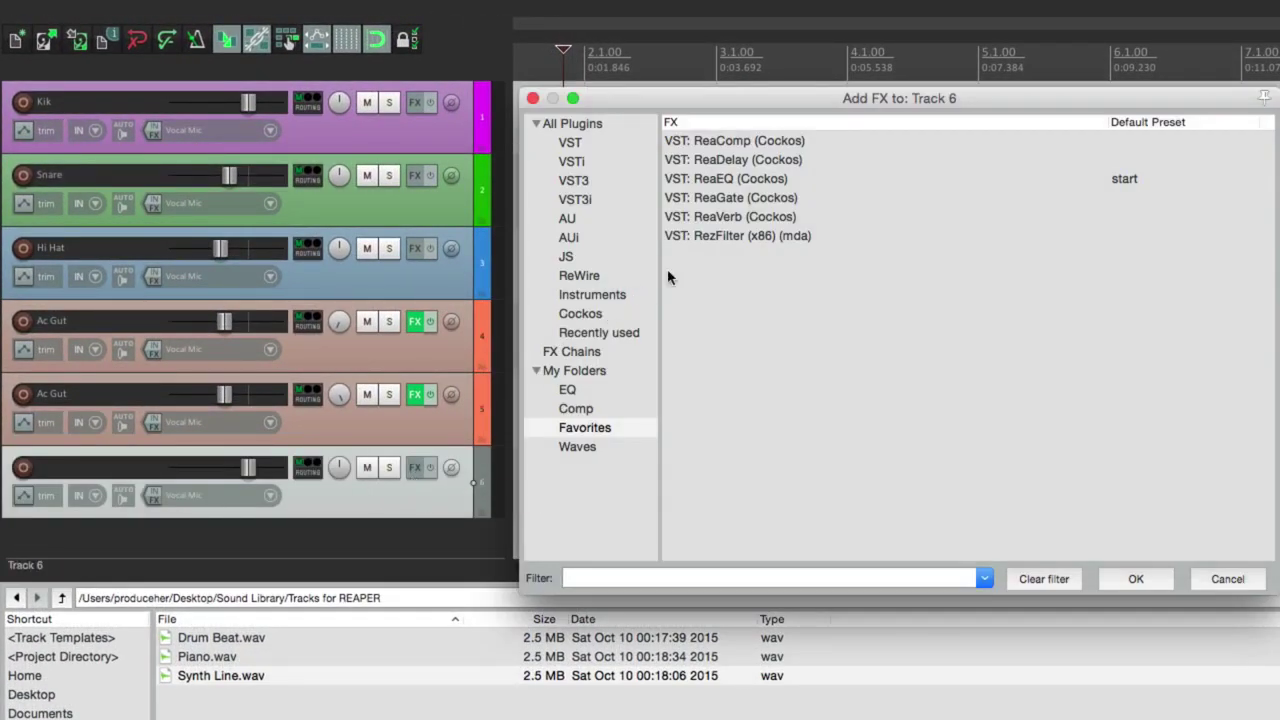
{"action": "left_click", "coordinate": [705, 236]}
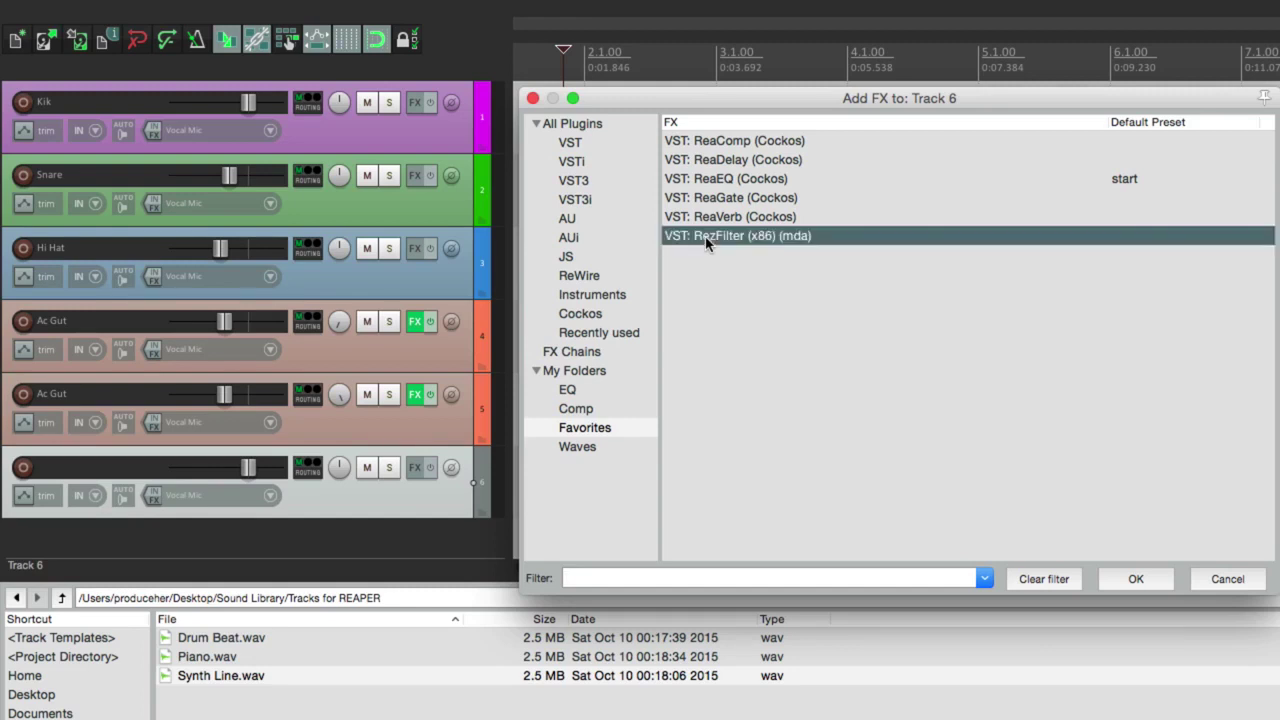
{"action": "double_click", "coordinate": [705, 238]}
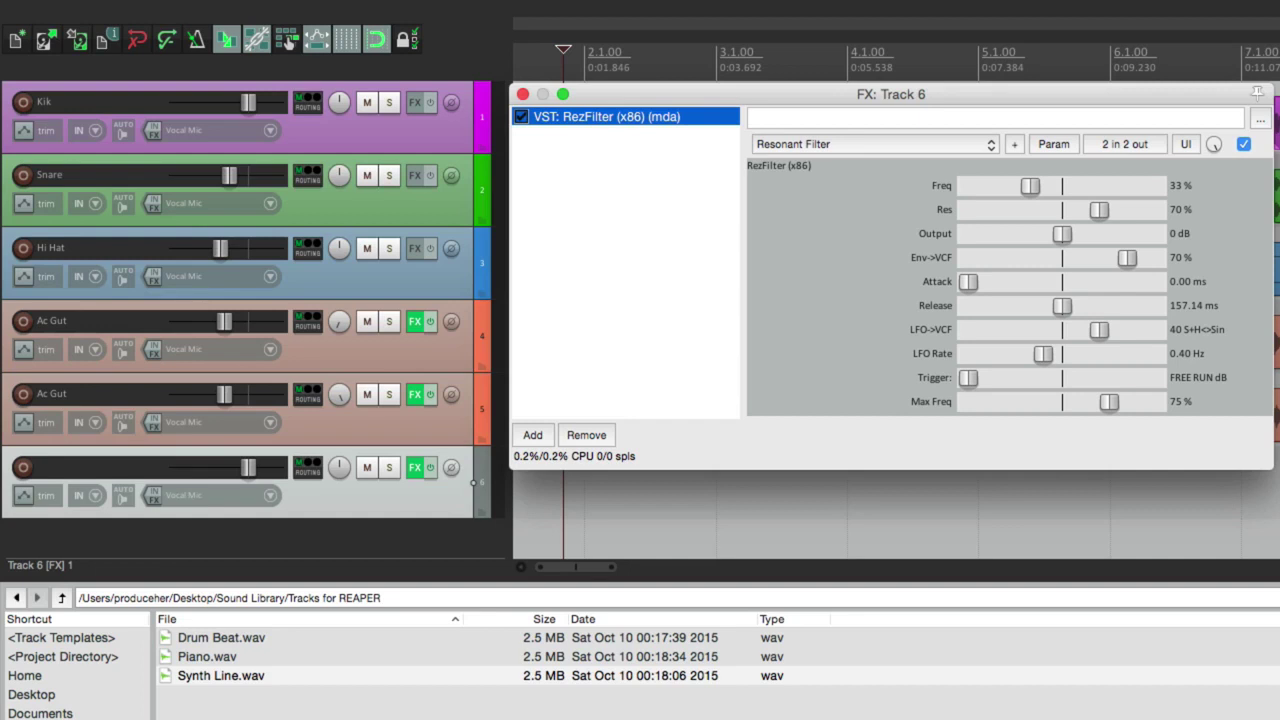
{"action": "left_click", "coordinate": [522, 94]}
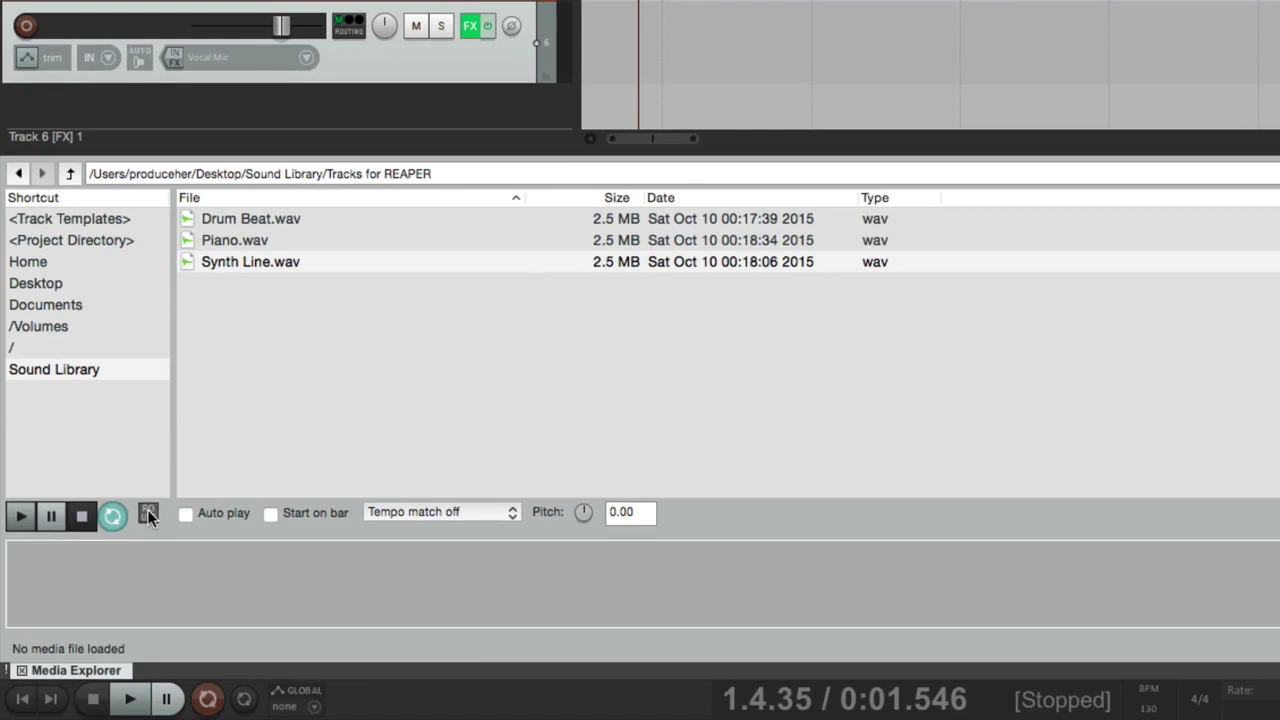
Route the preview to play through the selected track and audition Drum Beat.wav through its effect
{"action": "left_click", "coordinate": [148, 514]}
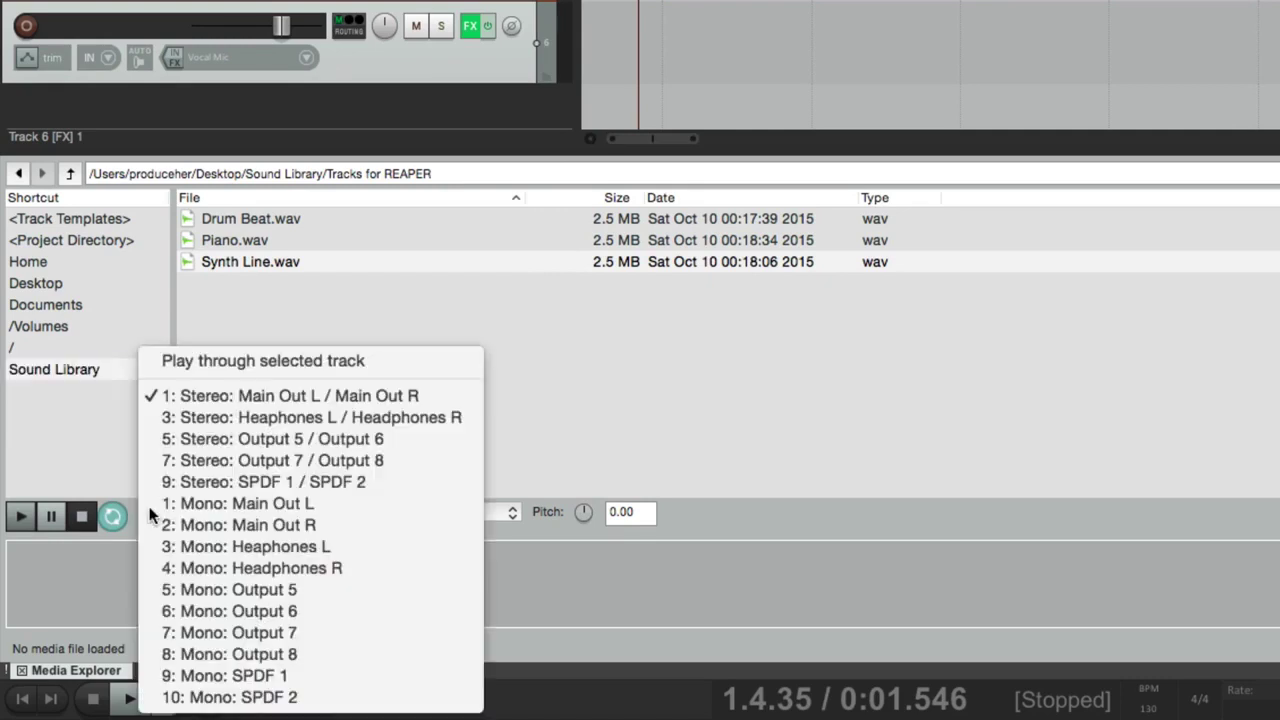
{"action": "left_click", "coordinate": [167, 366]}
{"action": "left_click", "coordinate": [341, 222]}
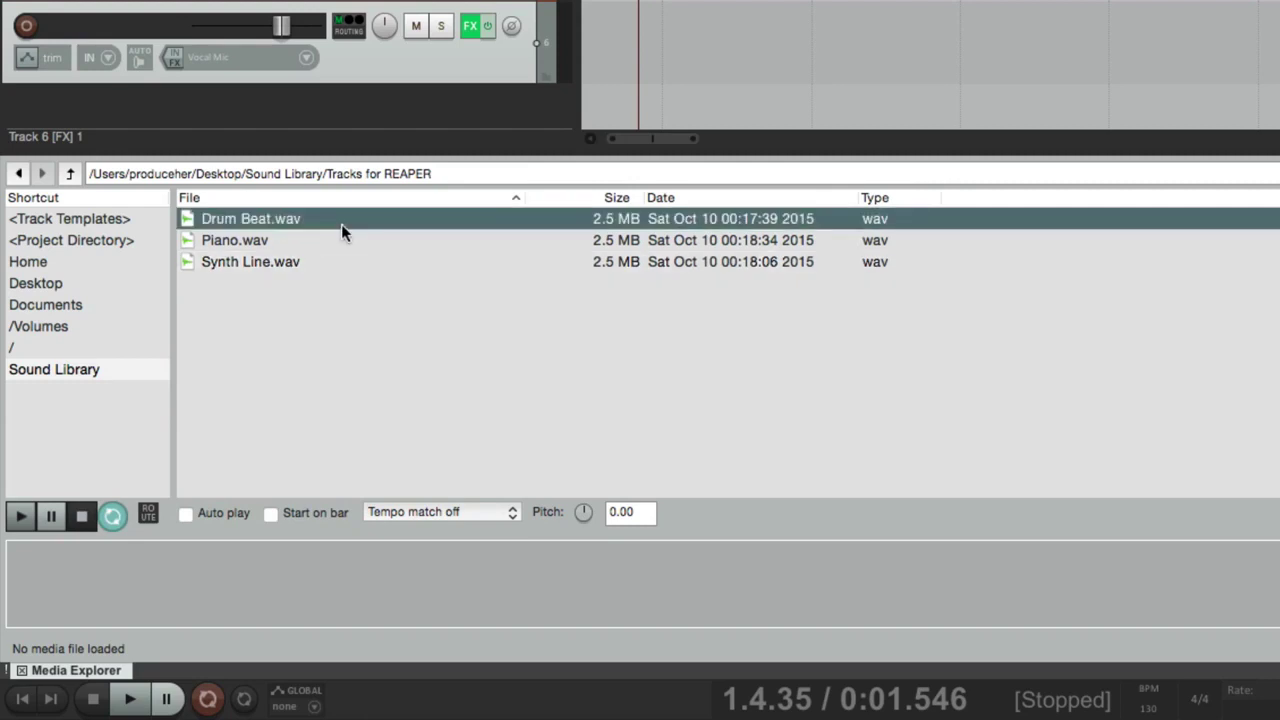
{"action": "key", "text": "space"}
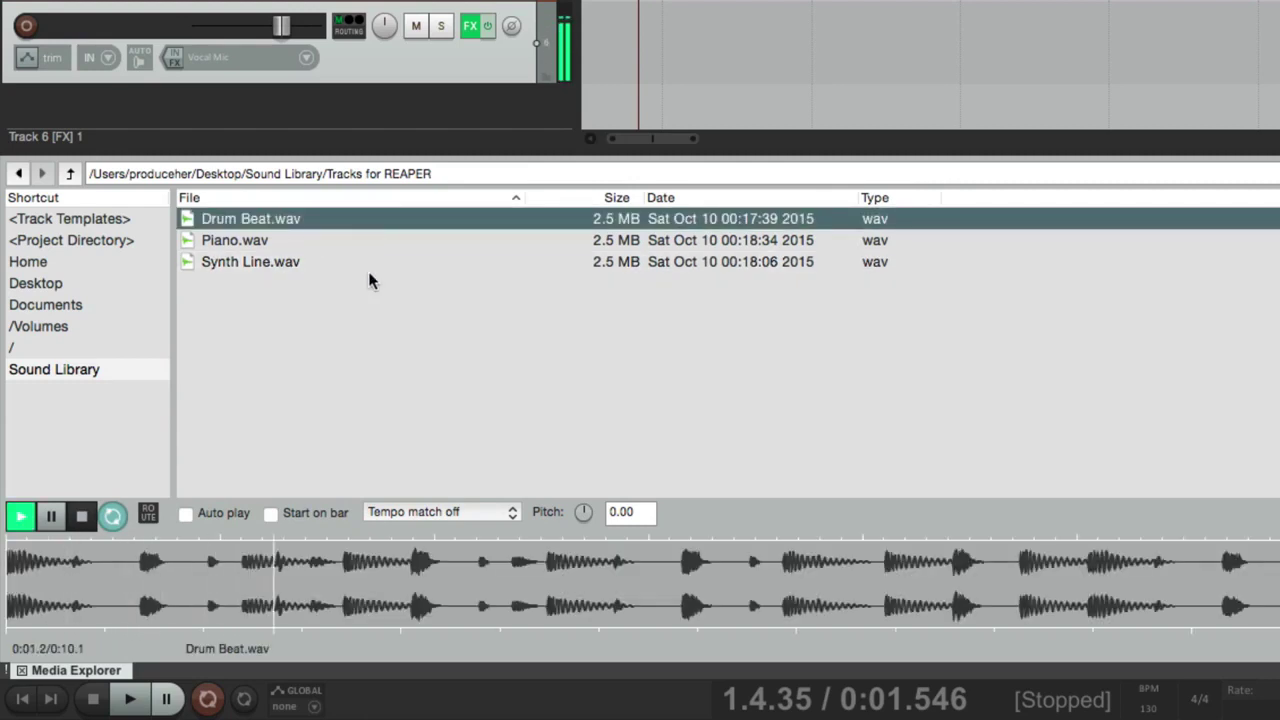
{"action": "key", "text": "space"}
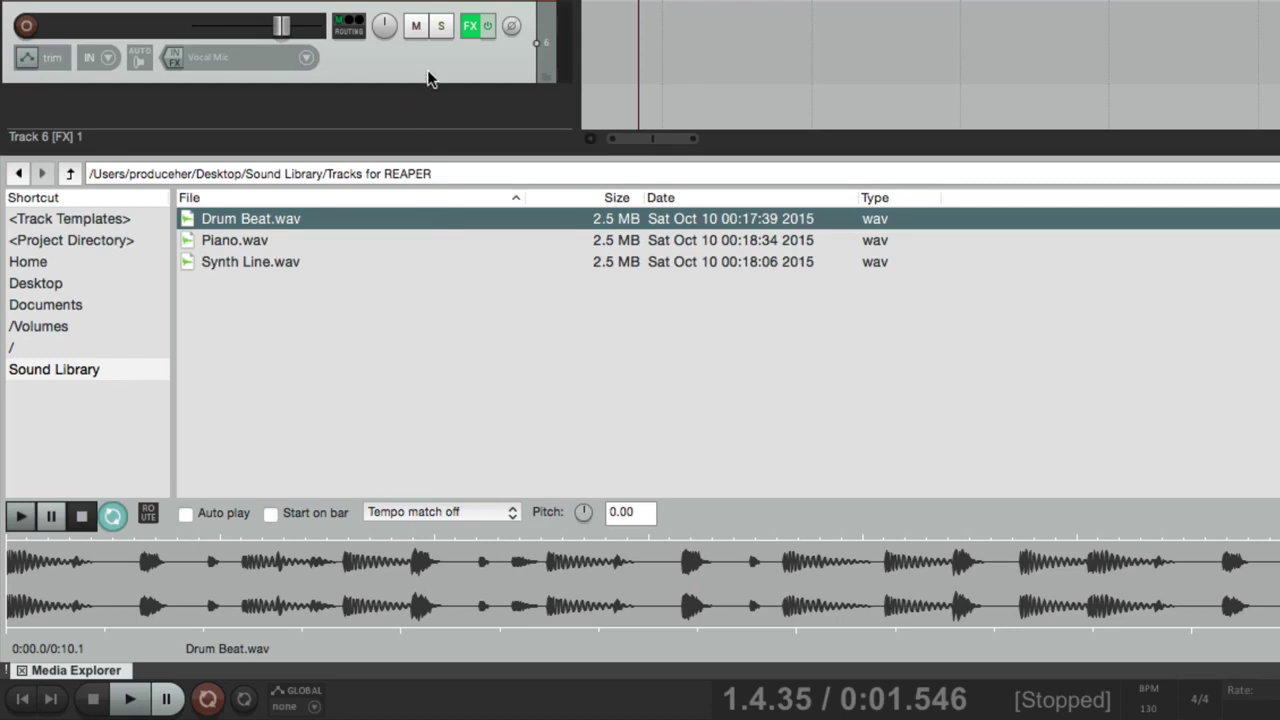
Preview Drum Beat.wav with the new track panned 100% left and reset the pan to centre
{"action": "left_click_drag", "start_coordinate": [384, 26], "coordinate": [384, 82]}
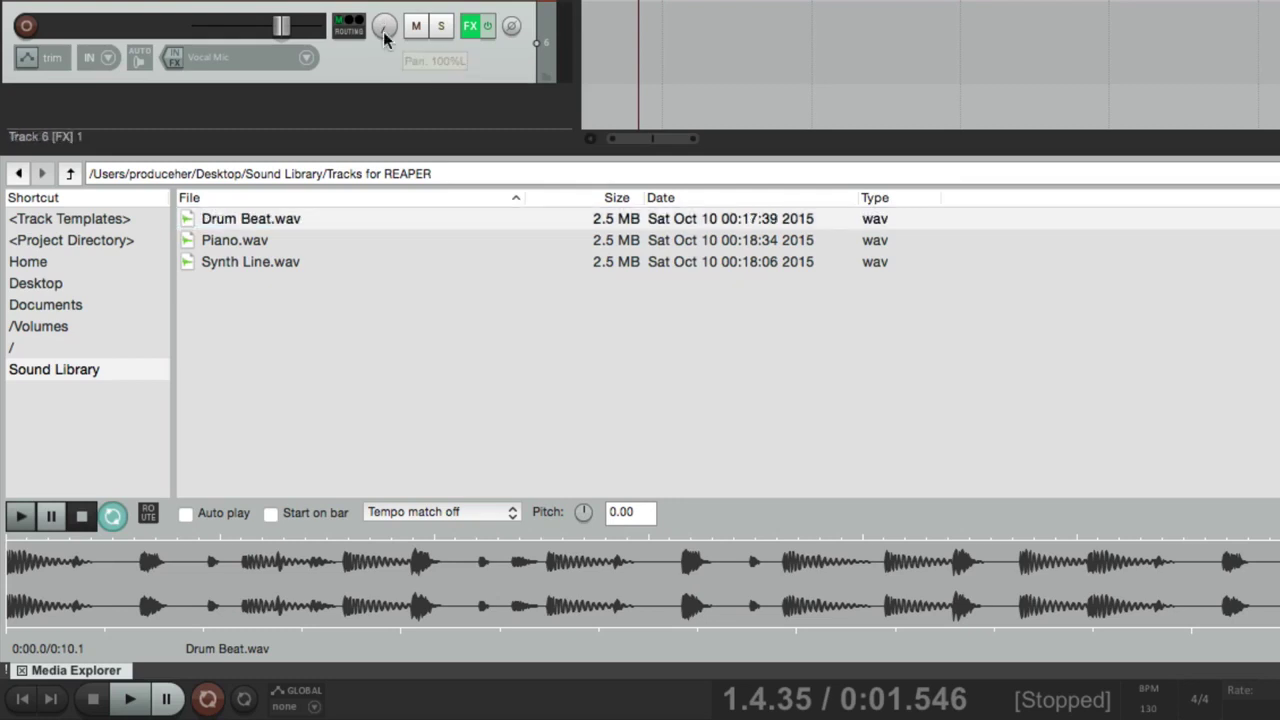
{"action": "double_click", "coordinate": [343, 222]}
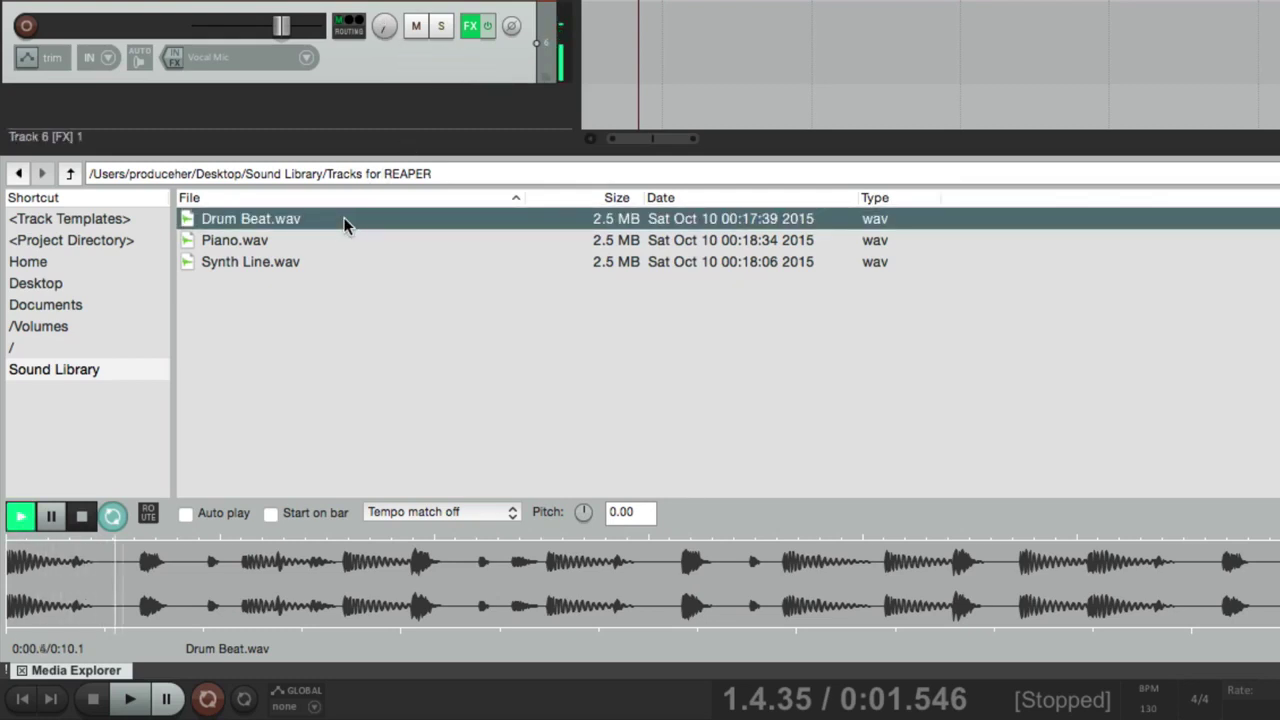
{"action": "key", "text": "space"}
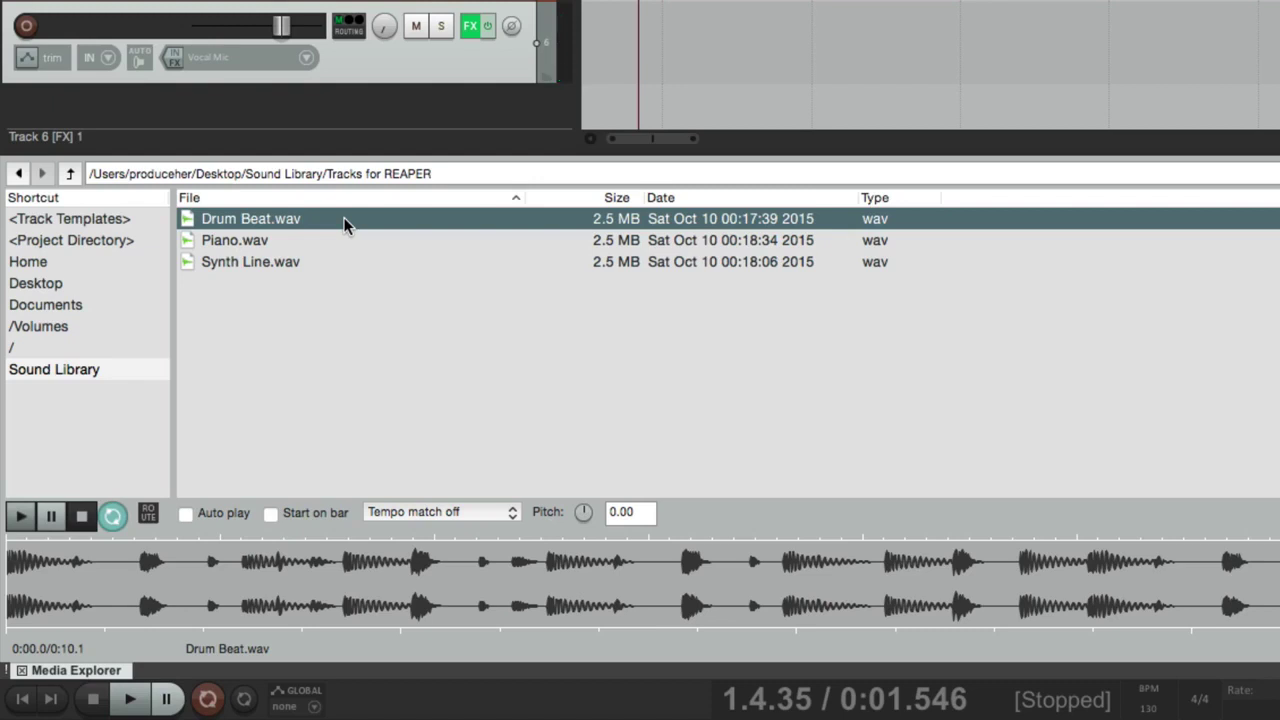
{"action": "double_click", "coordinate": [385, 28]}
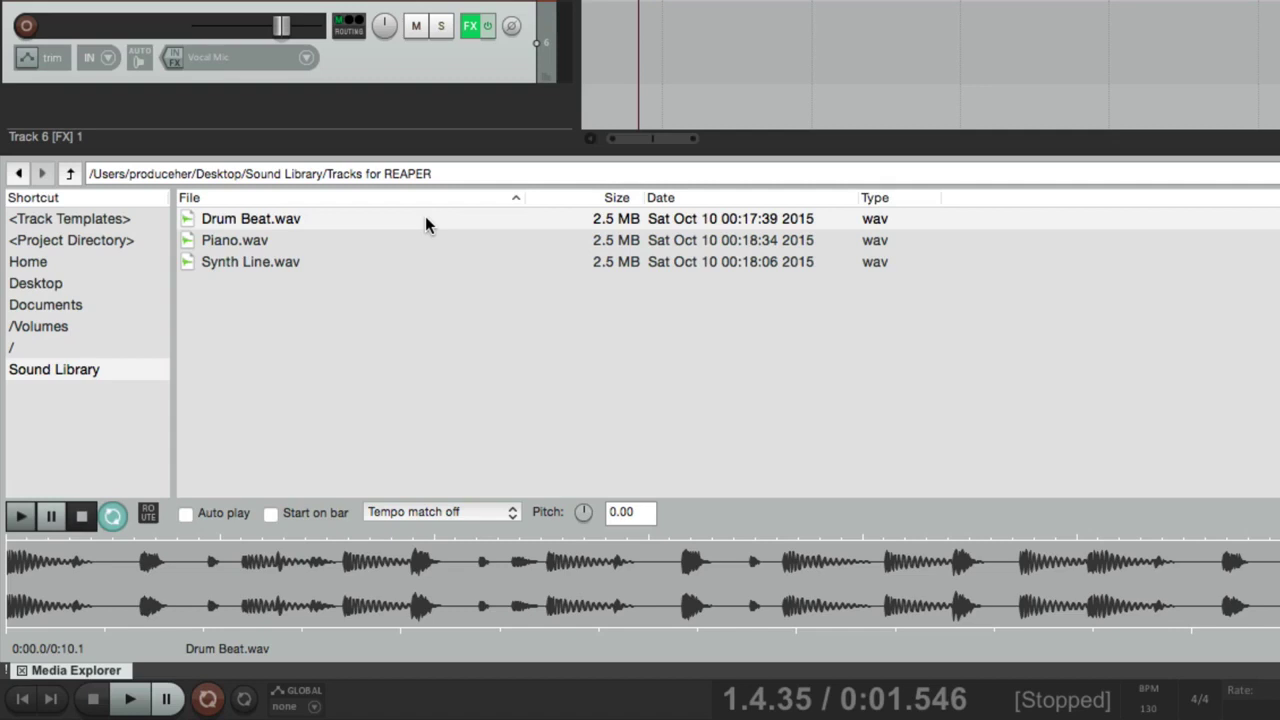
Audition Piano.wav and Synth Line.wav through the new track's filter and stop the playback
{"action": "left_click", "coordinate": [393, 245]}
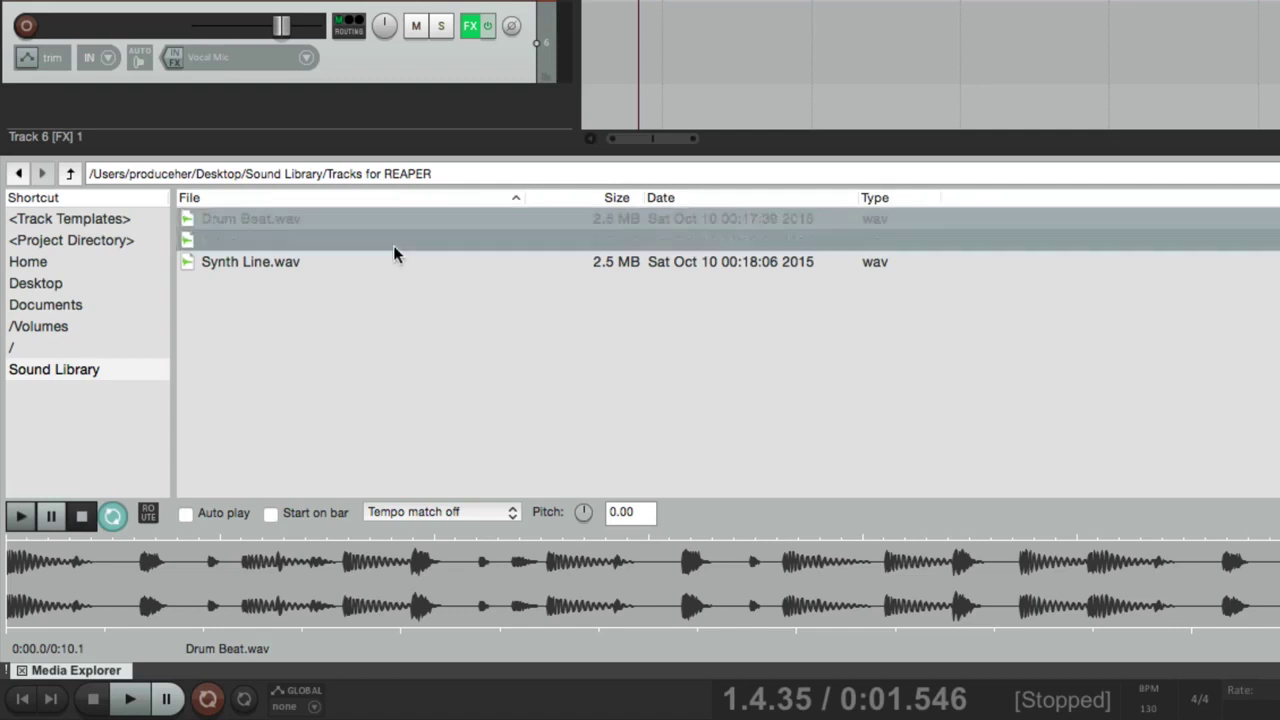
{"action": "key", "text": "space"}
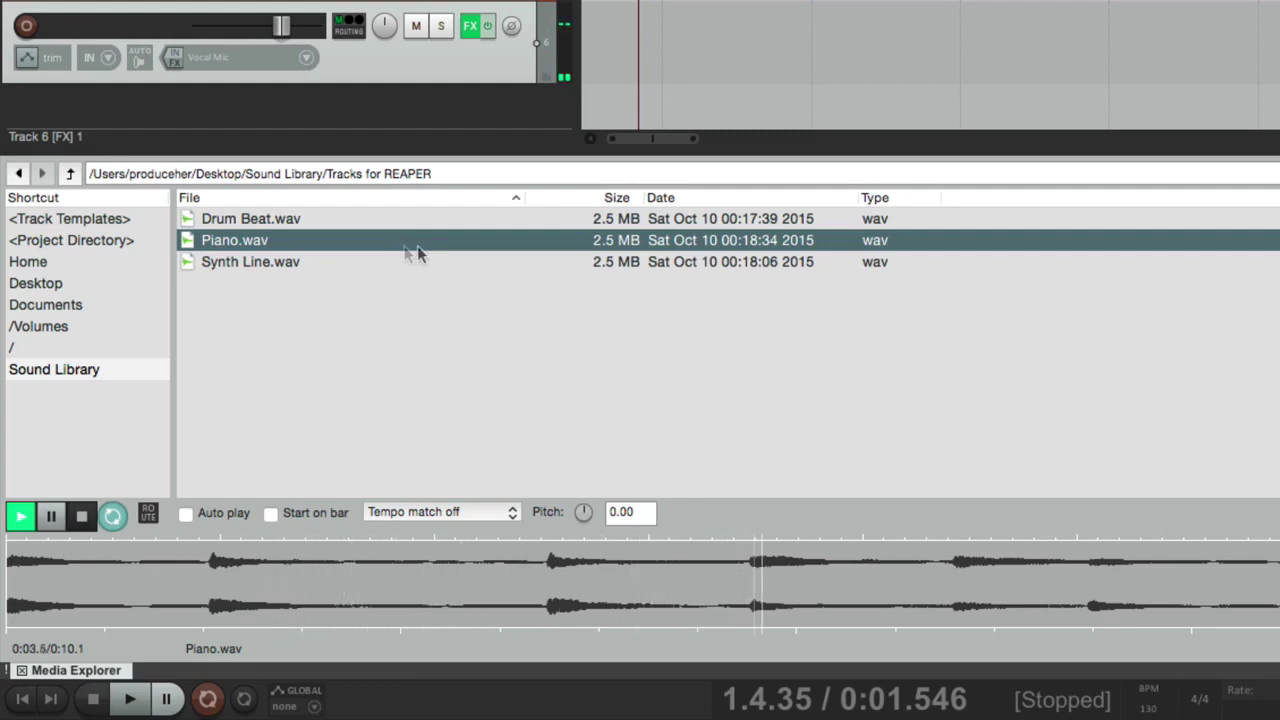
{"action": "left_click", "coordinate": [405, 262]}
{"action": "key", "text": "space"}
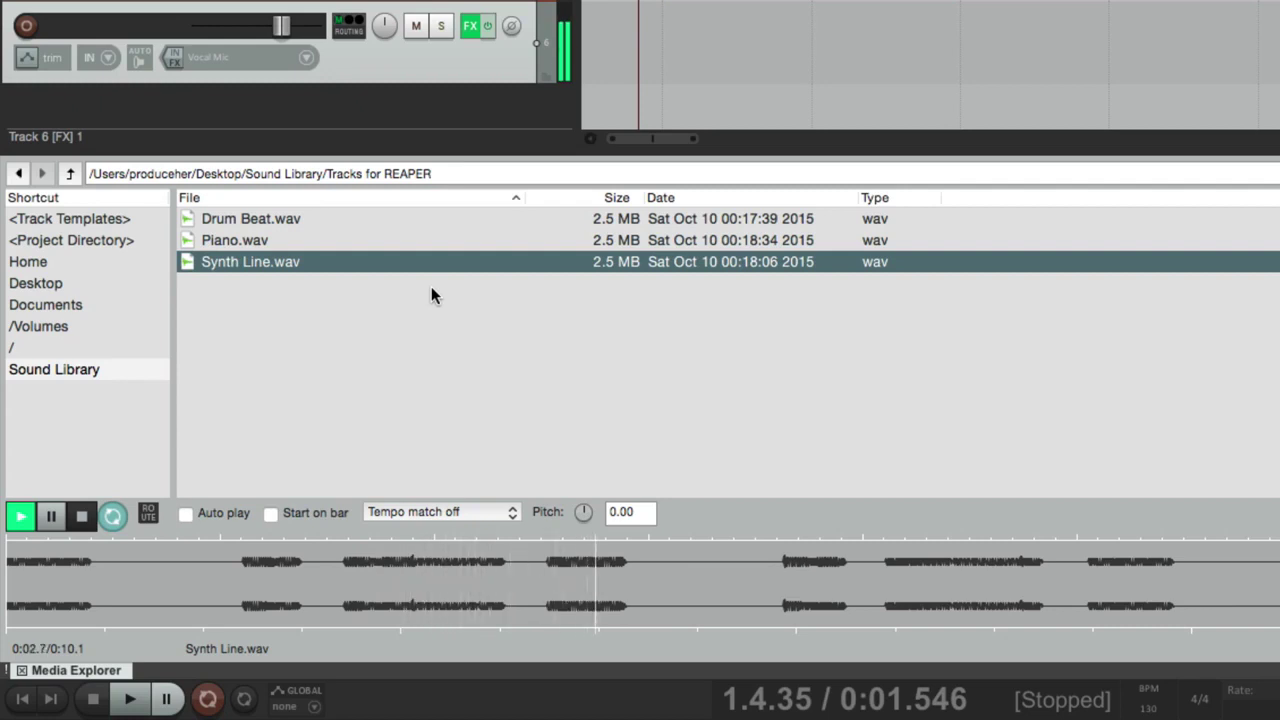
{"action": "key", "text": "space"}
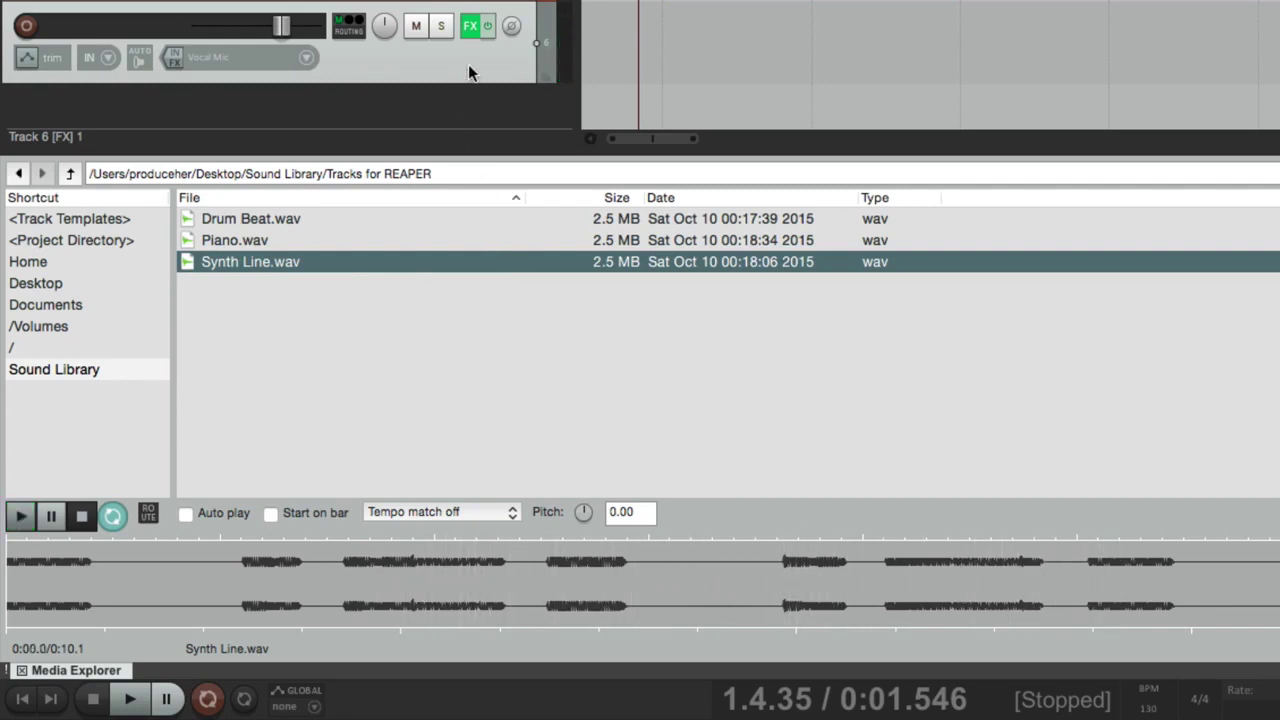
Delete the effect track and route the preview output back to Stereo: Main Out L / Main Out R
{"action": "left_click", "coordinate": [468, 64]}
{"action": "key", "text": "Delete"}
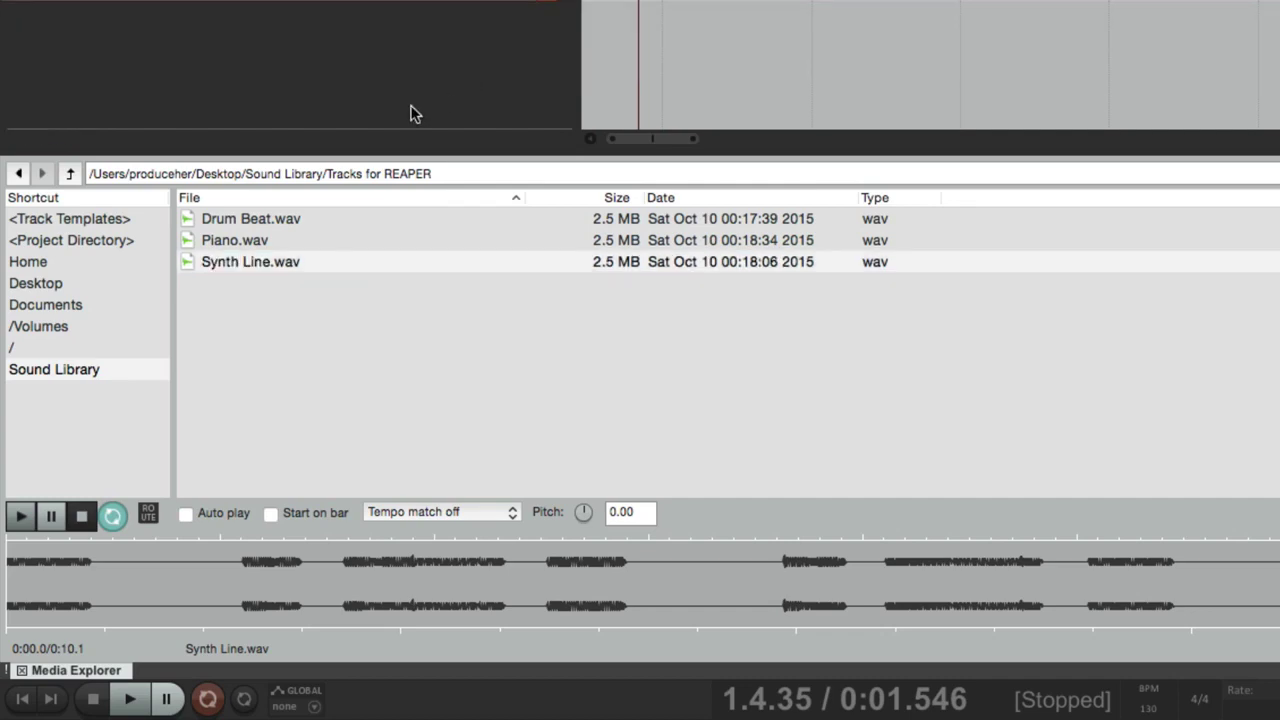
{"action": "left_click", "coordinate": [143, 514]}
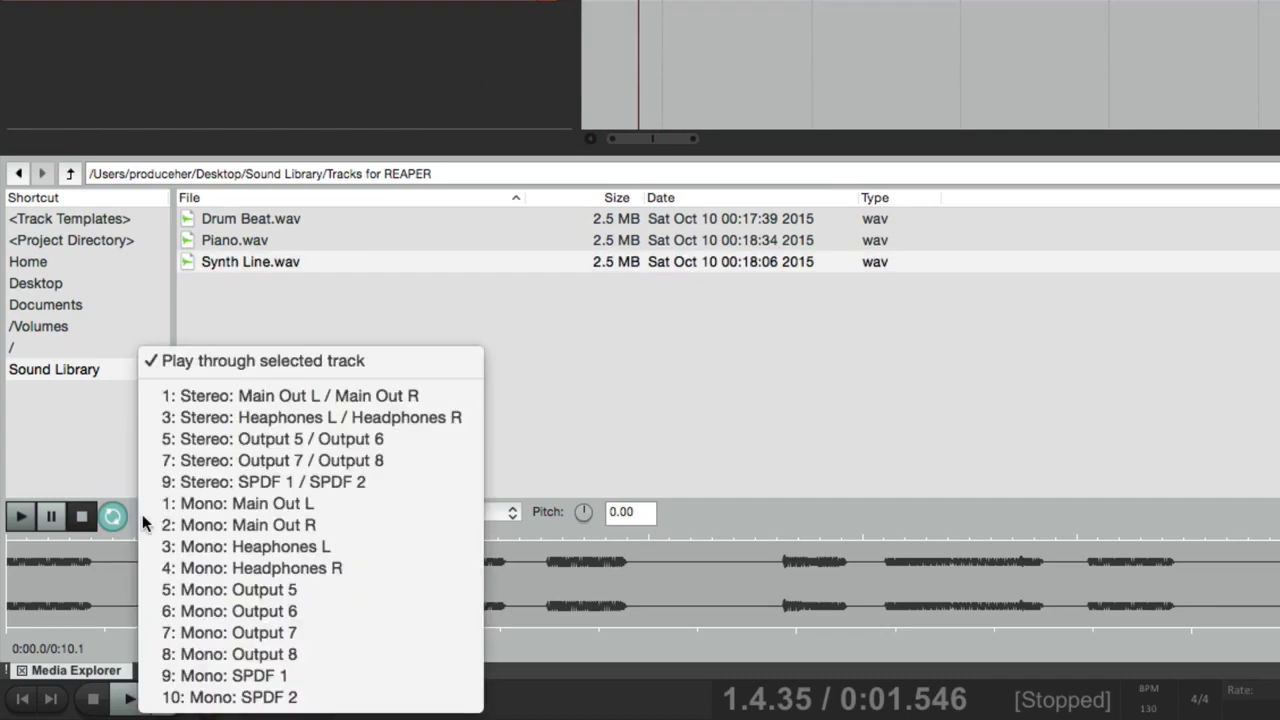
{"action": "left_click", "coordinate": [154, 395]}
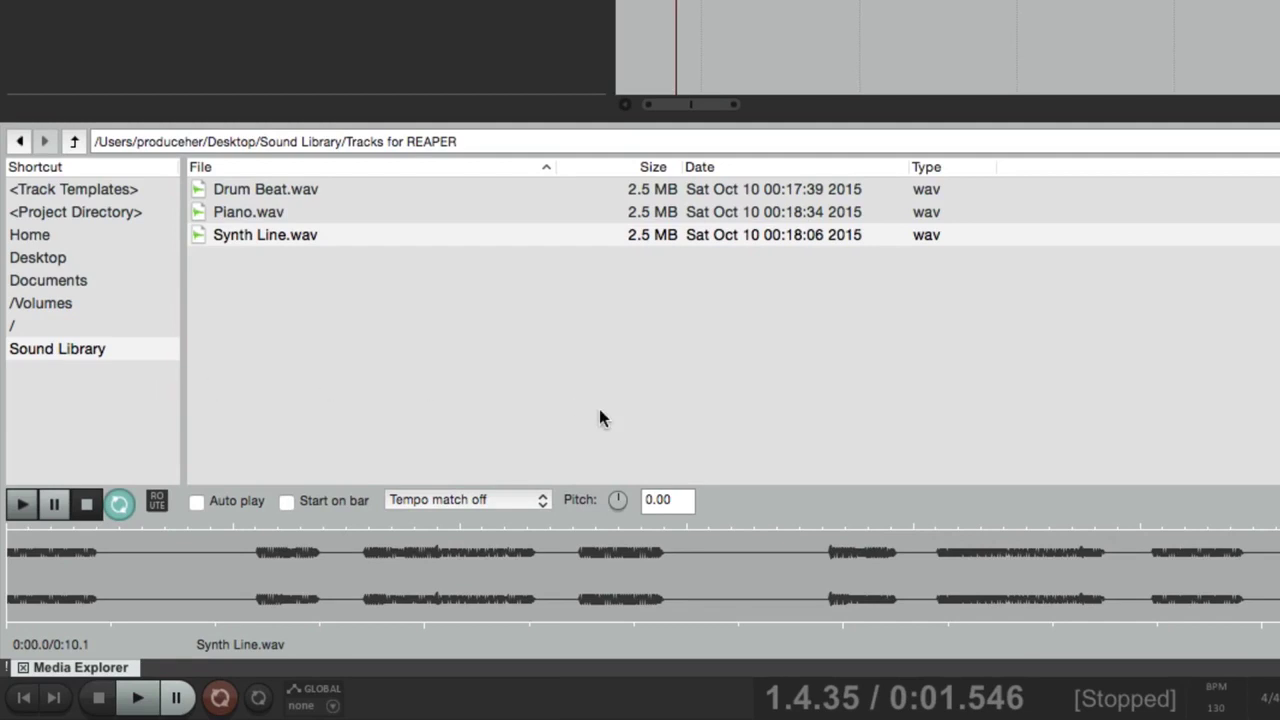
Preview Drum Beat.wav briefly through the main outputs and stop the playback
{"action": "left_click", "coordinate": [385, 192]}
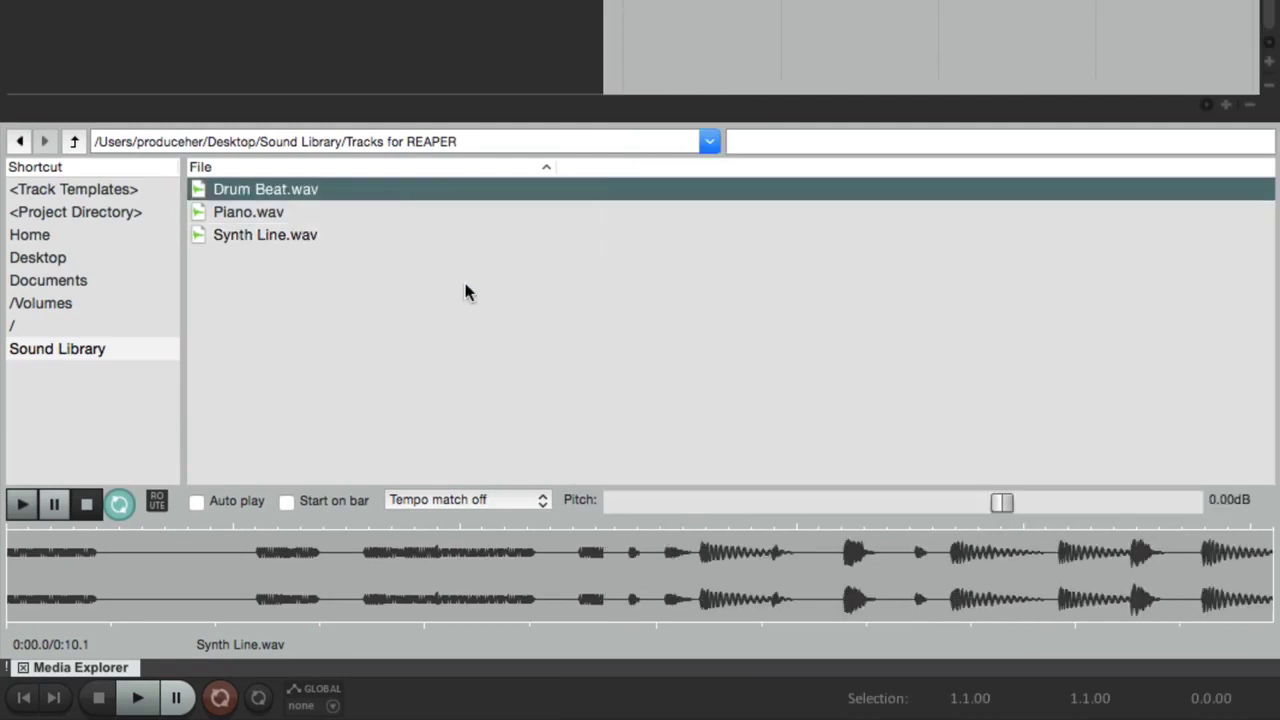
{"action": "key", "text": "space"}
{"action": "key", "text": "space"}
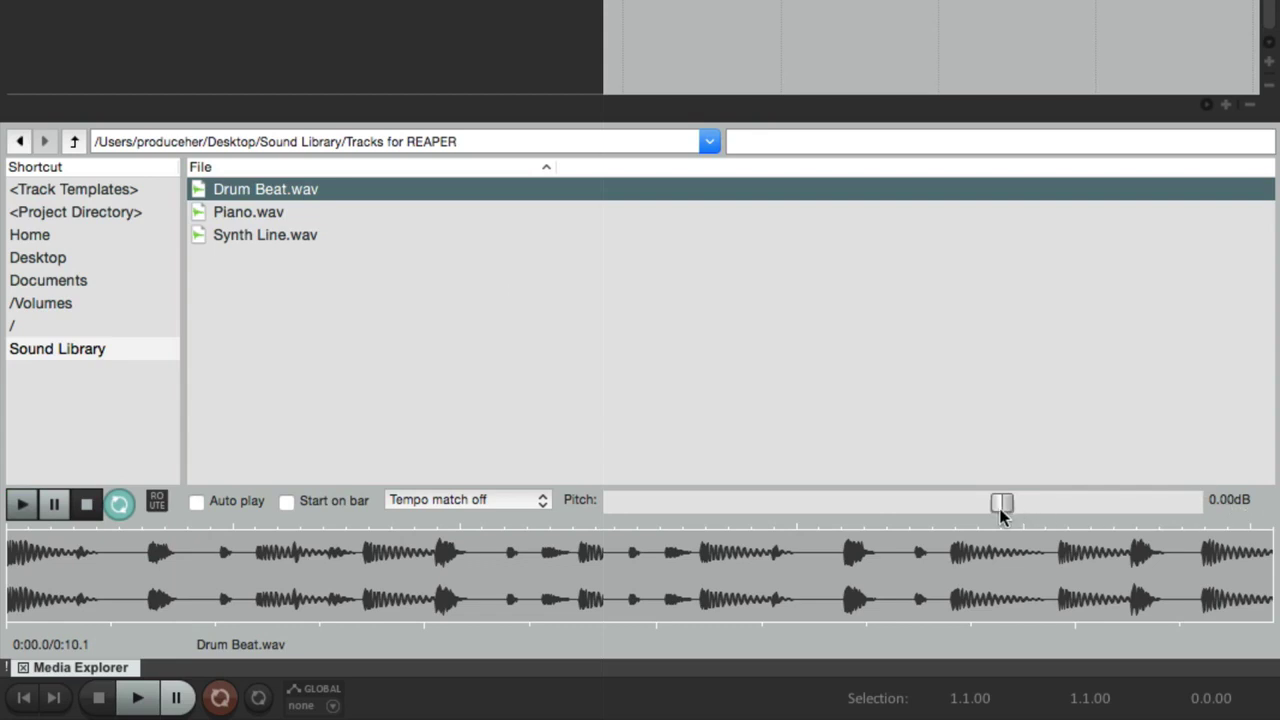
Play Drum Beat.wav with the preview volume lowered to -3.48 dB, stop it and reset the volume to its default
{"action": "key", "text": "space"}
{"action": "left_click_drag", "start_coordinate": [1002, 512], "coordinate": [952, 503]}
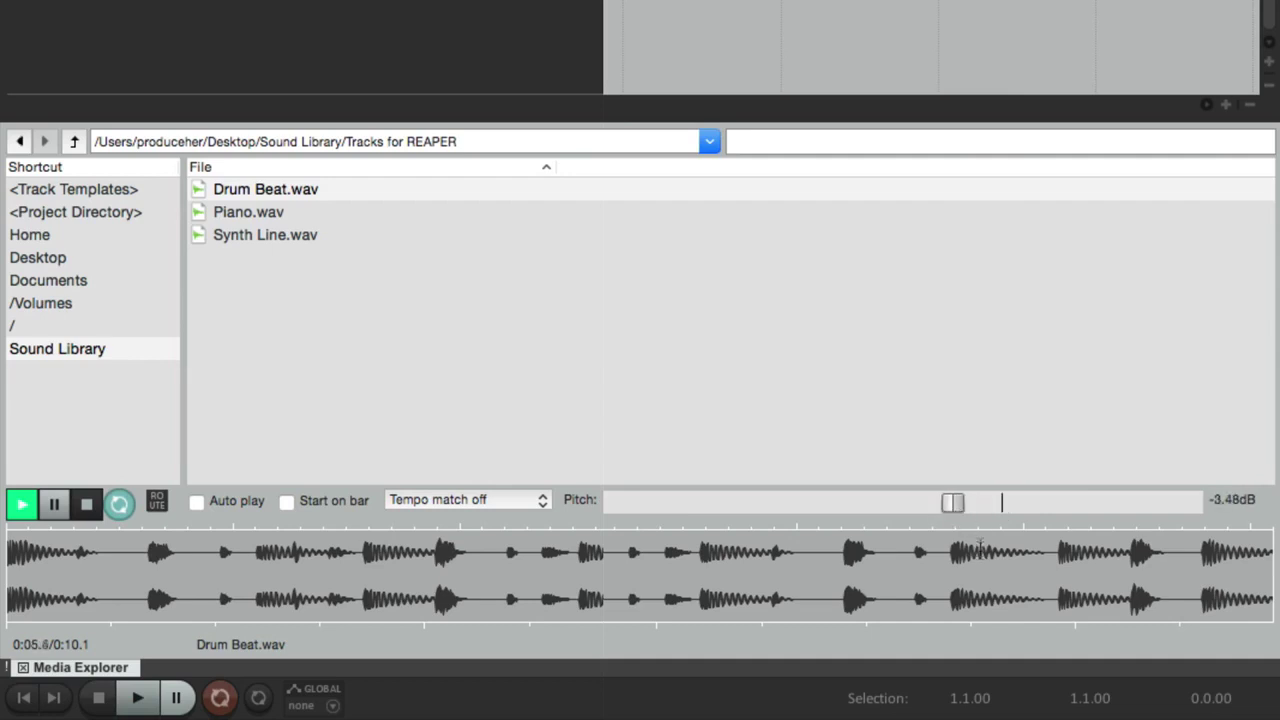
{"action": "key", "text": "space"}
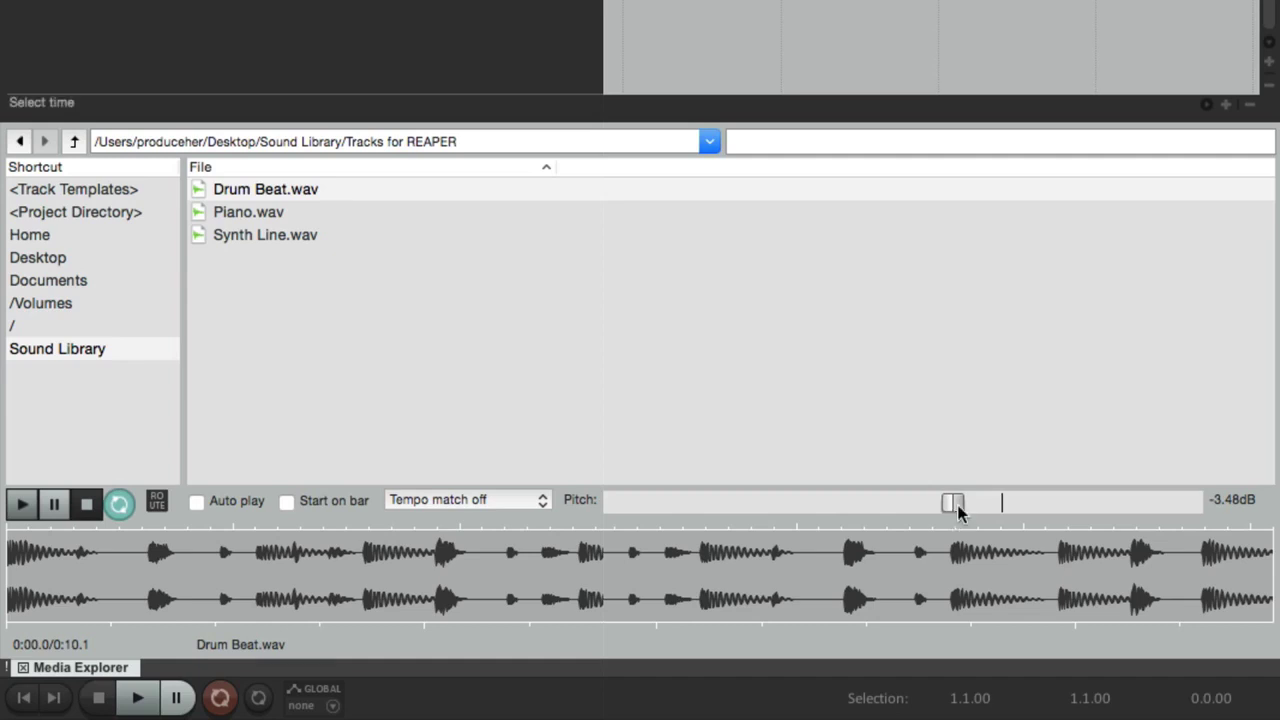
{"action": "double_click", "coordinate": [957, 510]}
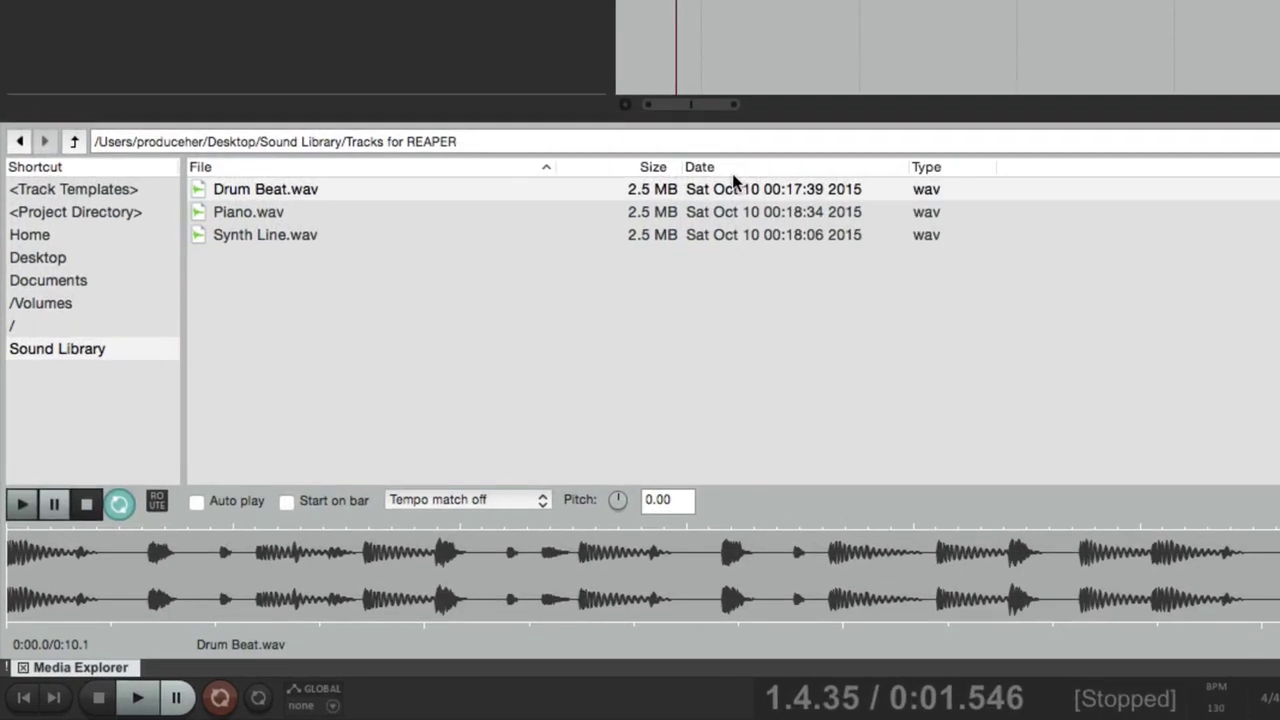
Turn tempo match on for Drum Beat.wav, preview it briefly and stop the playback
{"action": "left_click", "coordinate": [453, 193]}
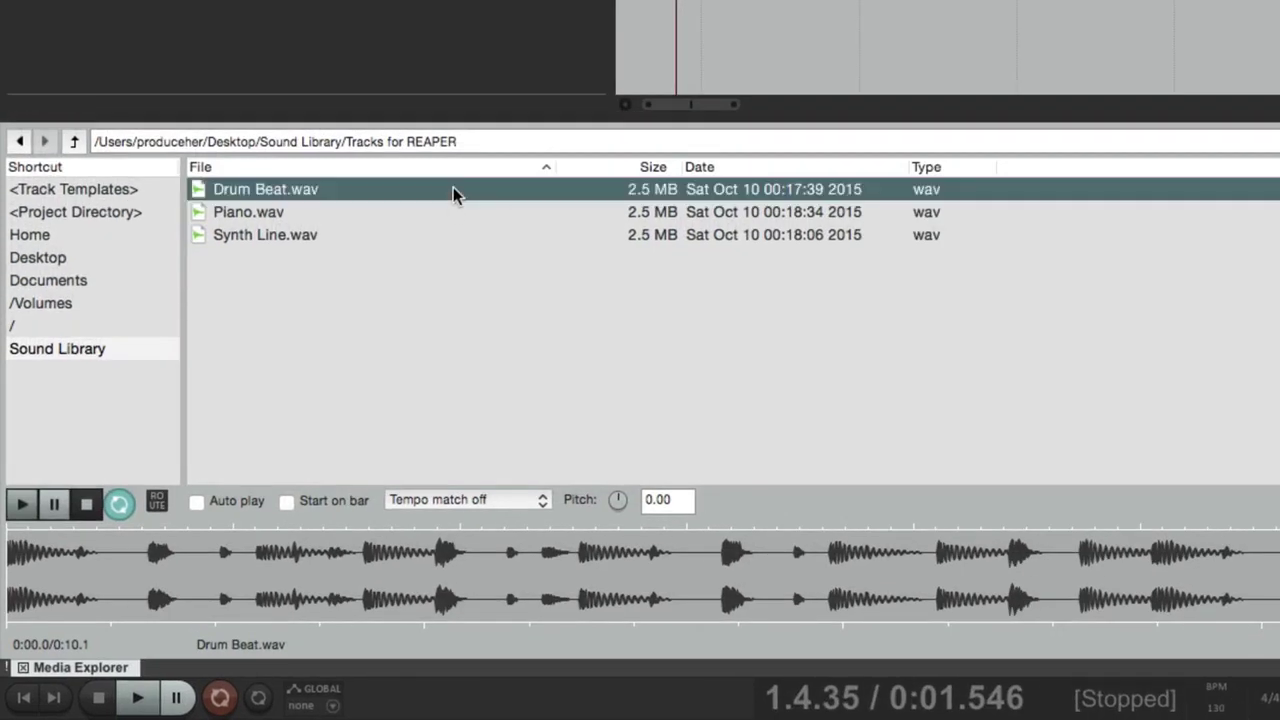
{"action": "left_click", "coordinate": [490, 500]}
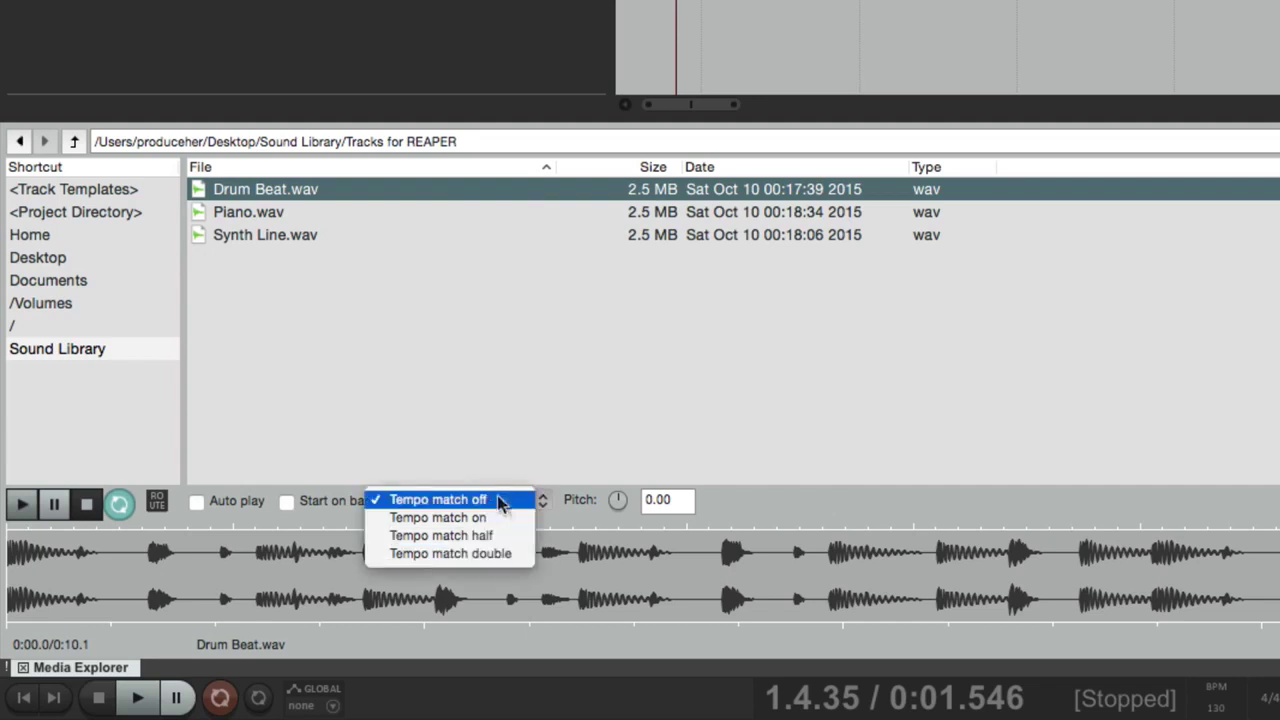
{"action": "left_click", "coordinate": [512, 518]}
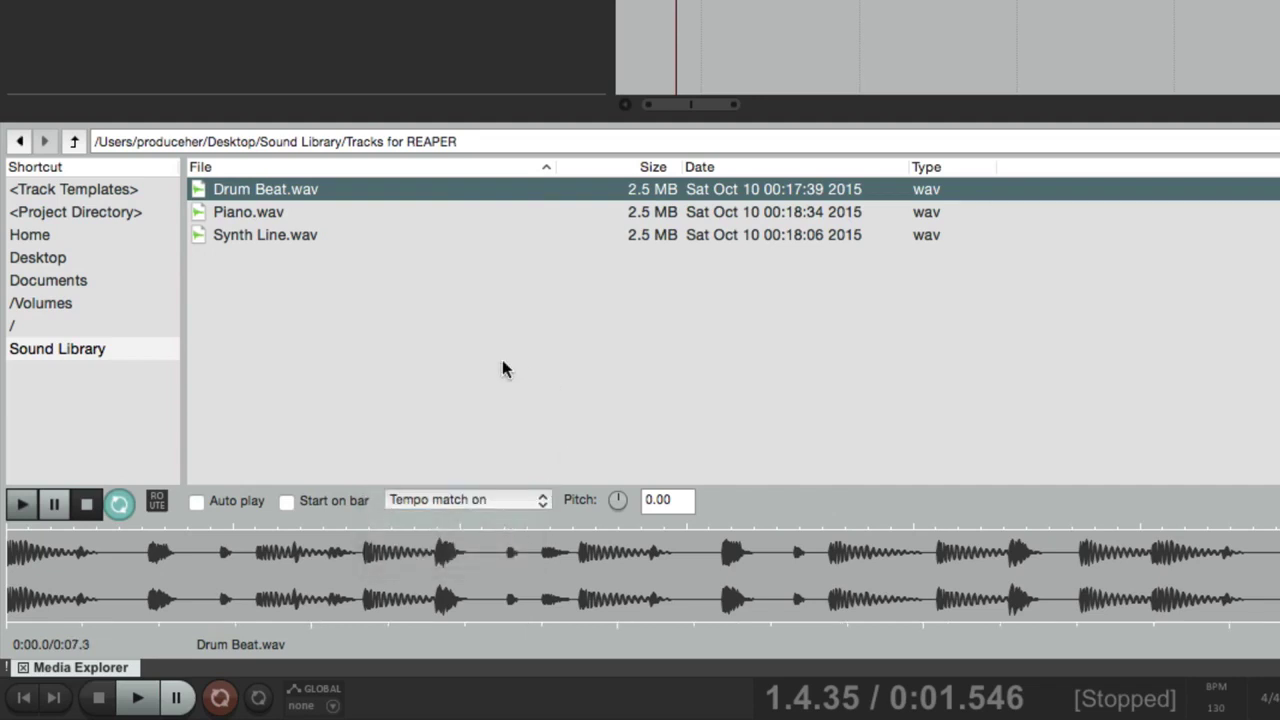
{"action": "key", "text": "space"}
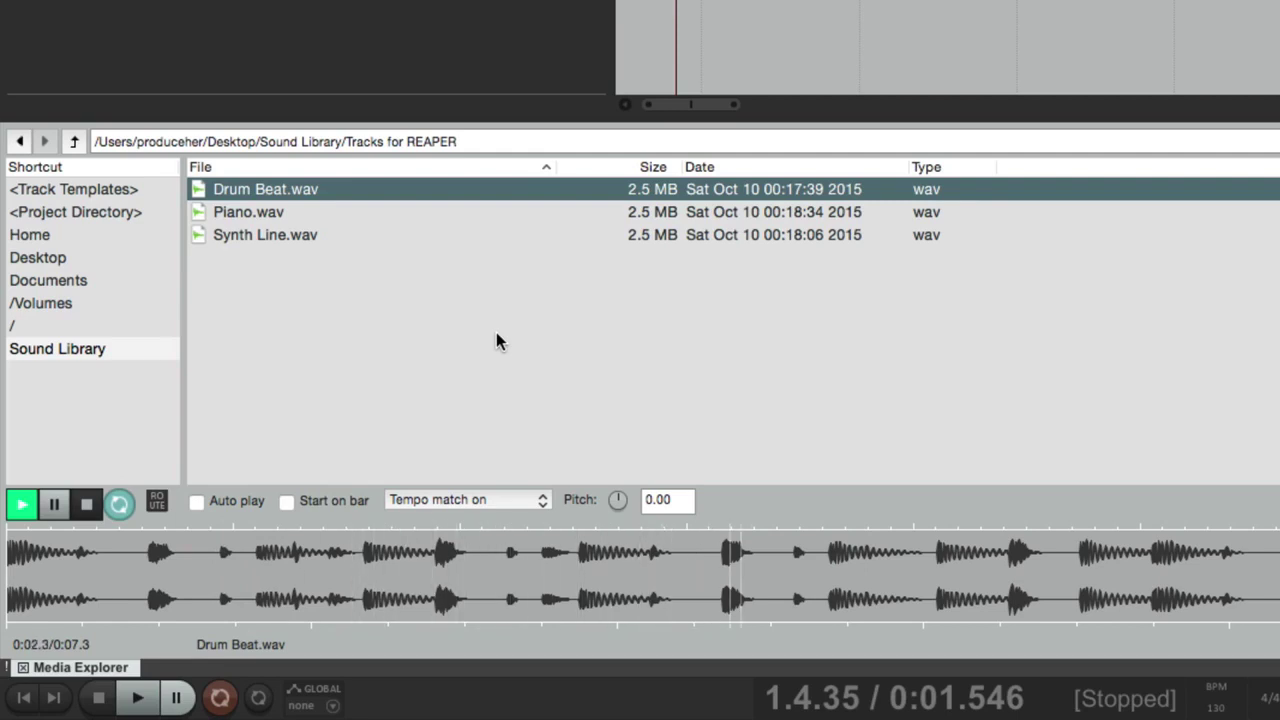
{"action": "key", "text": "space"}
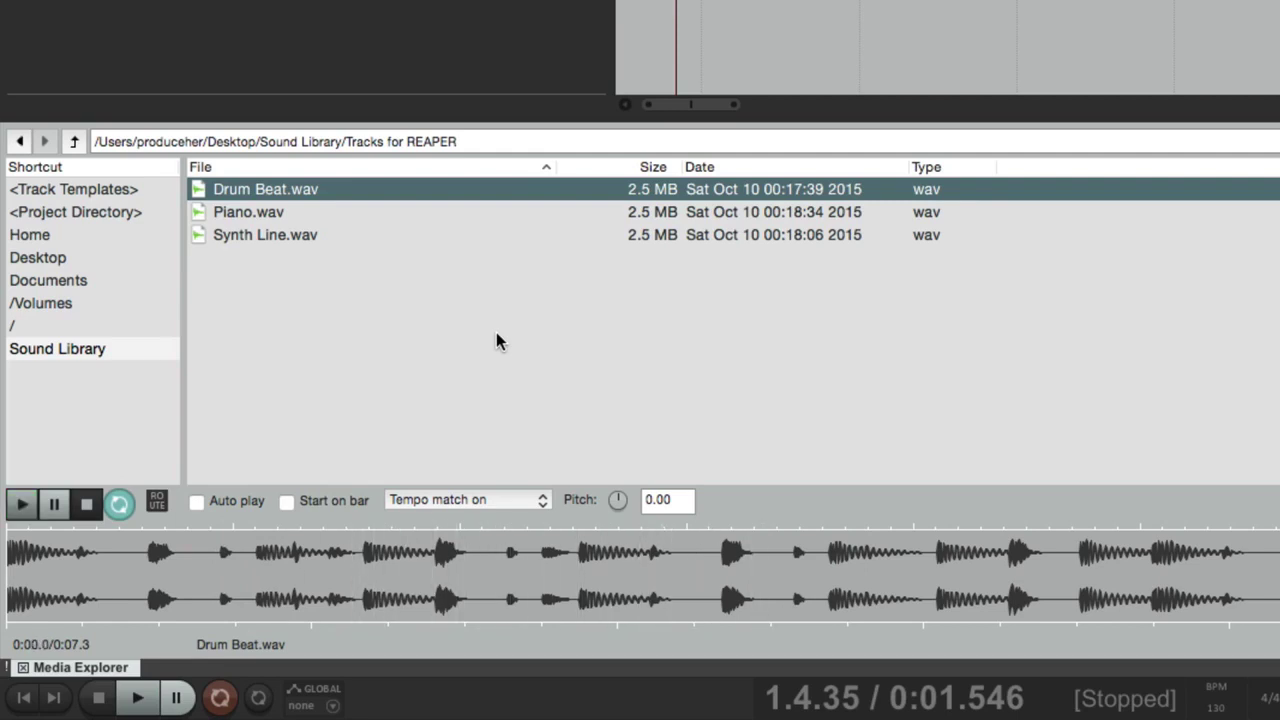
Set the preview to Tempo match half, audition Drum Beat.wav and stop the playback
{"action": "left_click", "coordinate": [514, 500]}
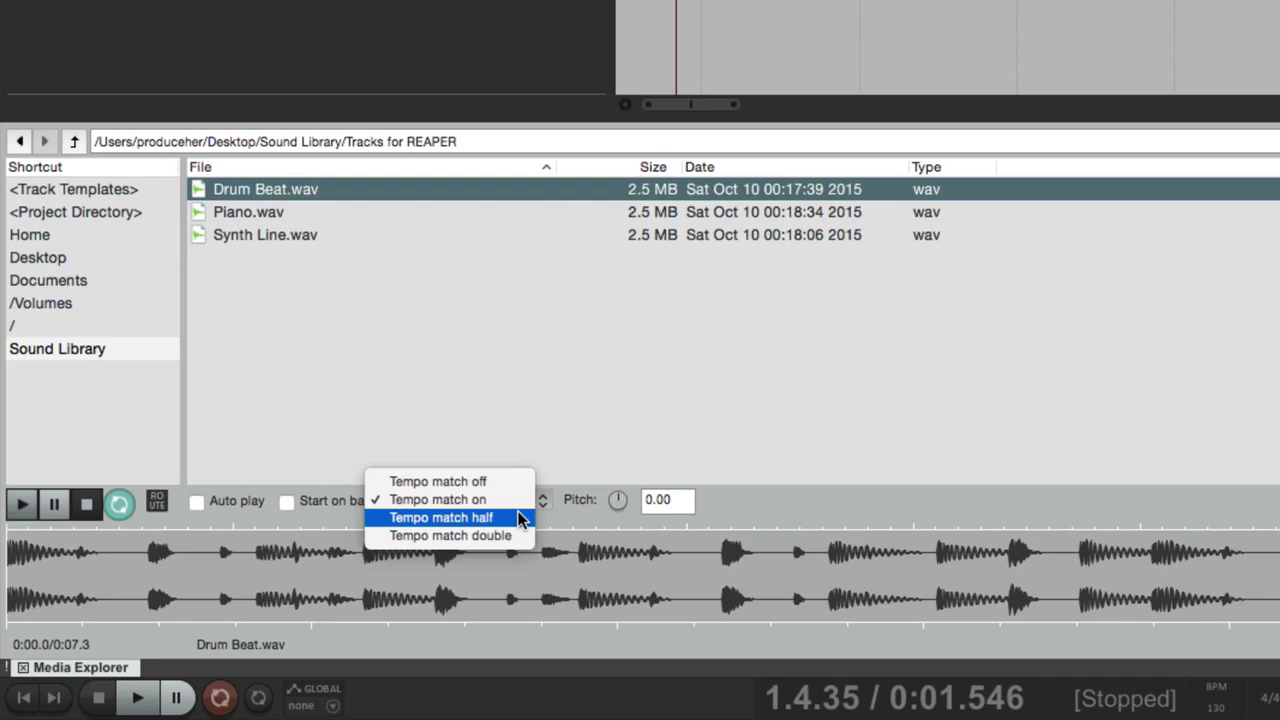
{"action": "left_click", "coordinate": [520, 518]}
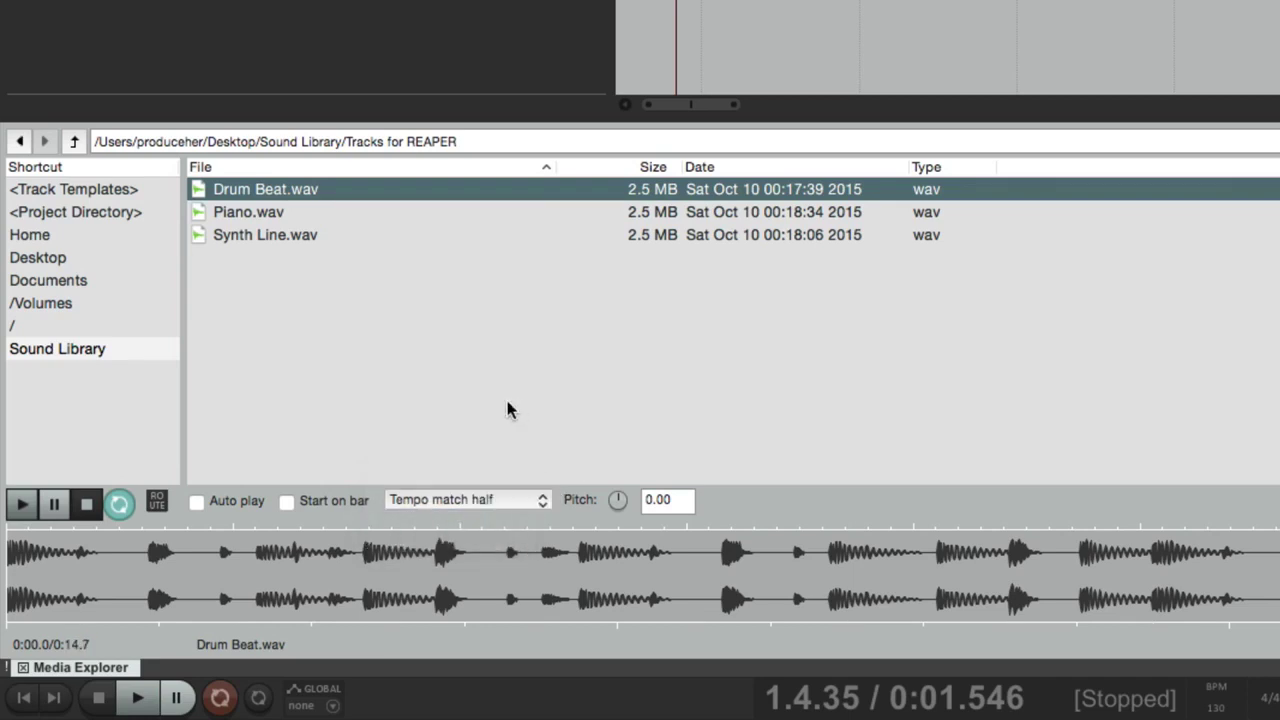
{"action": "key", "text": "space"}
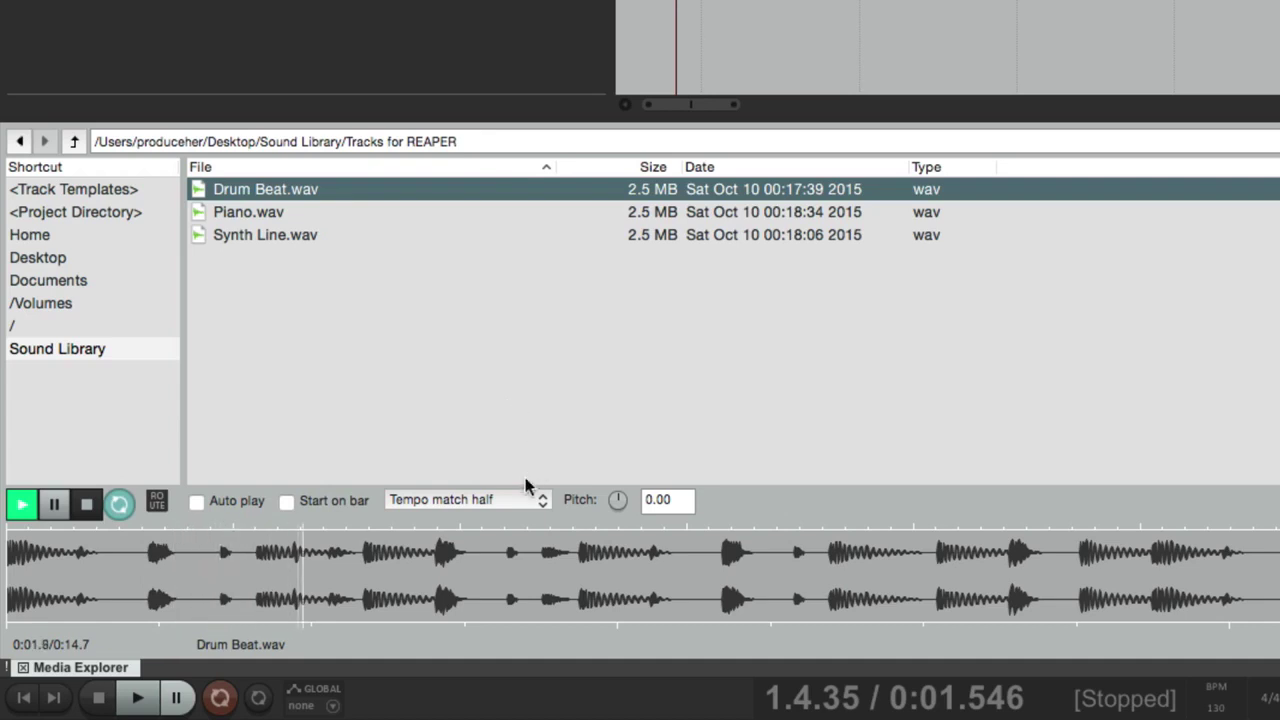
{"action": "key", "text": "space"}
Audition Drum Beat.wav with Tempo match double, stop it and set the option back to Tempo match on
{"action": "left_click", "coordinate": [520, 499]}
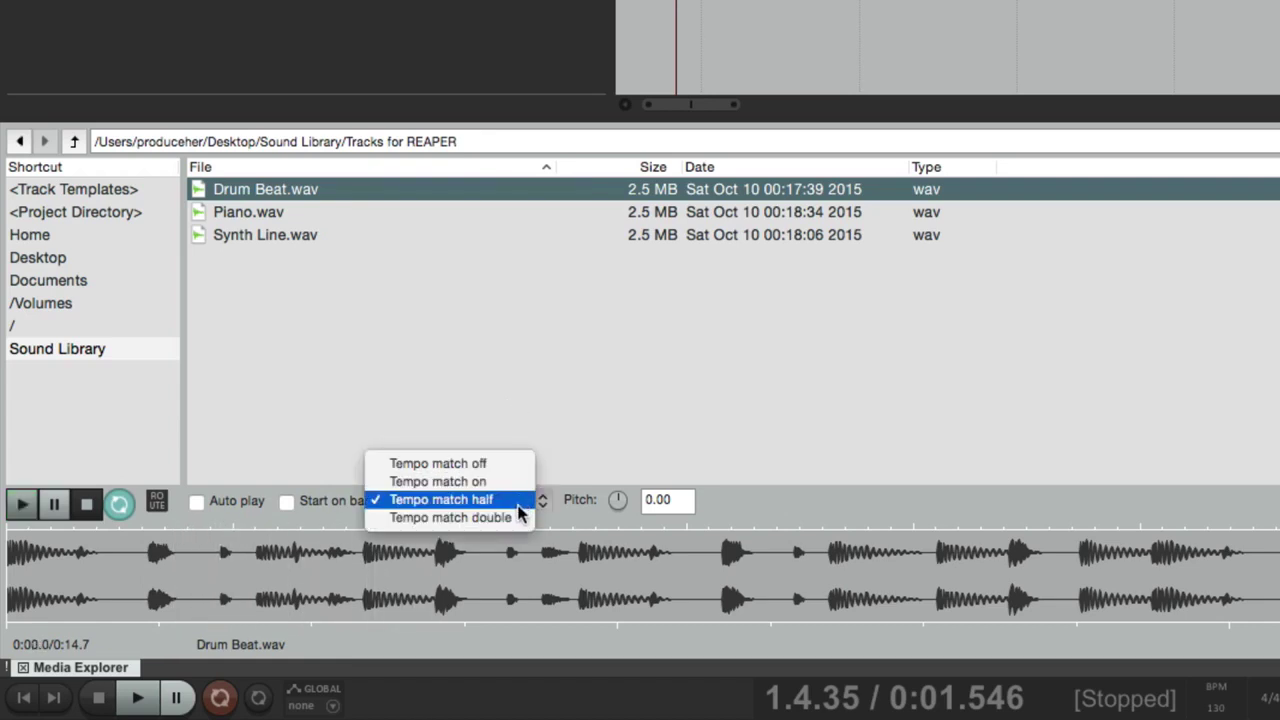
{"action": "left_click", "coordinate": [521, 517]}
{"action": "key", "text": "space"}
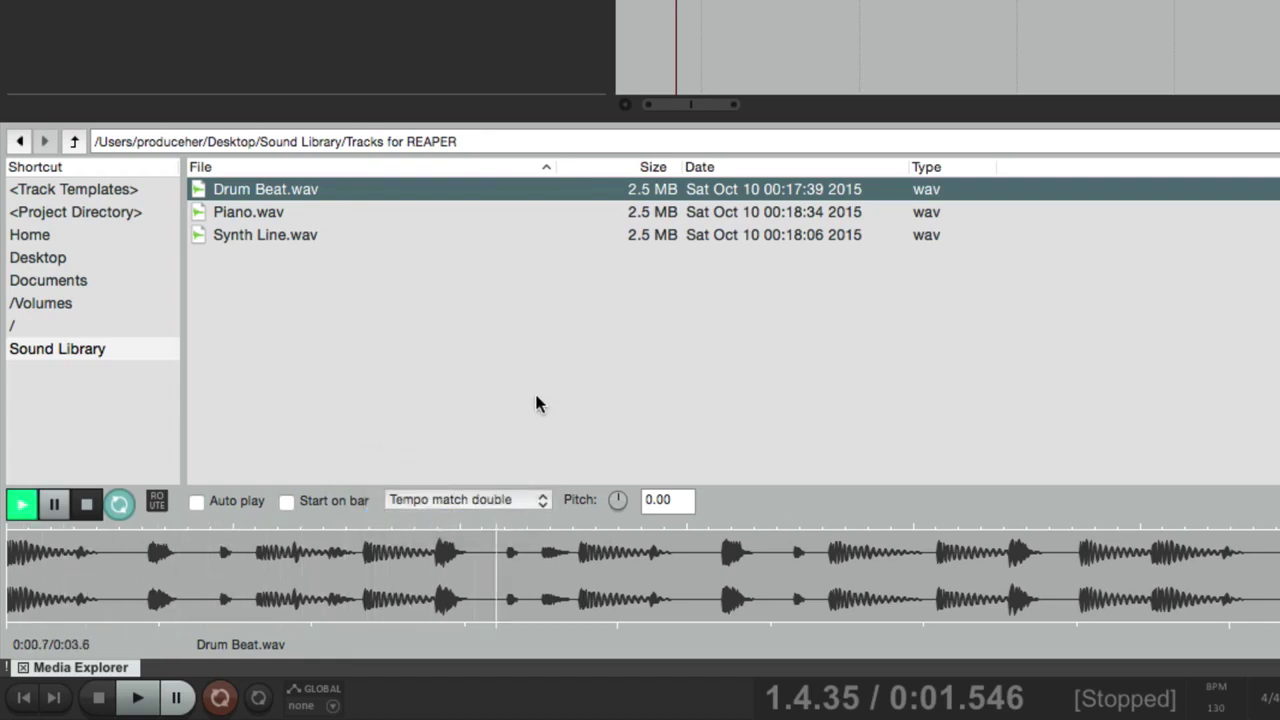
{"action": "key", "text": "space"}
{"action": "left_click", "coordinate": [520, 500]}
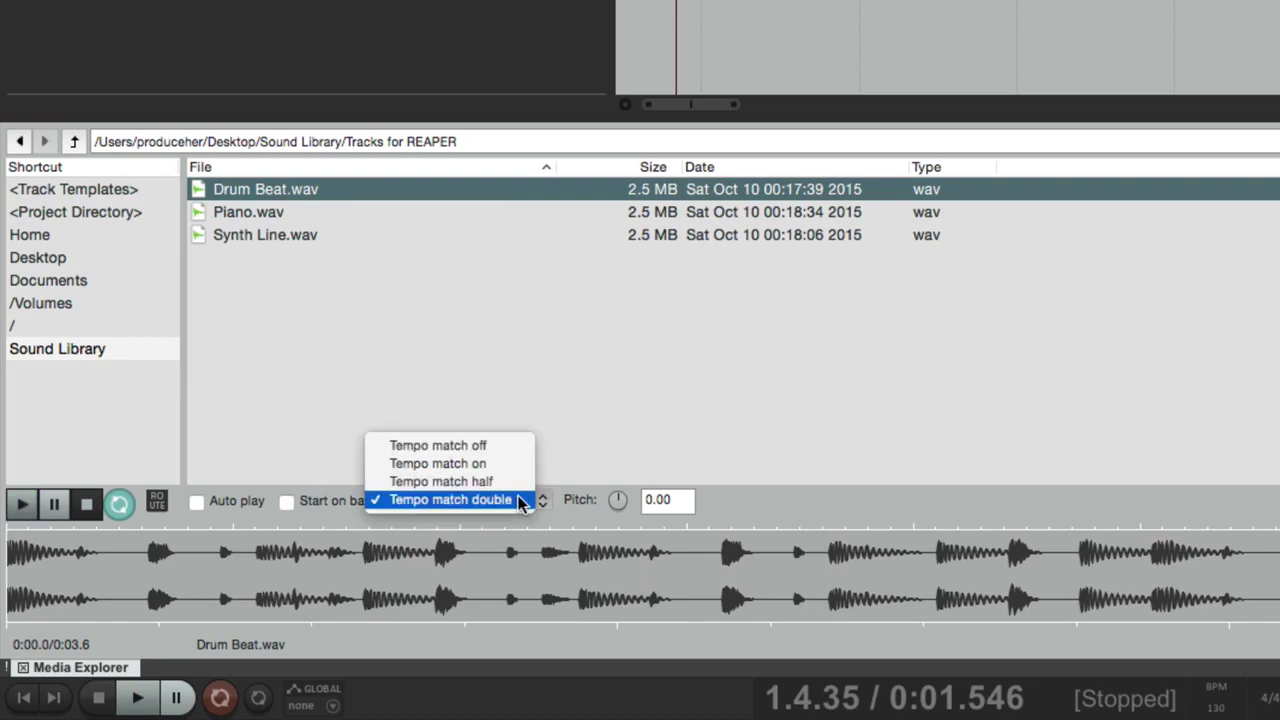
{"action": "left_click", "coordinate": [517, 463]}
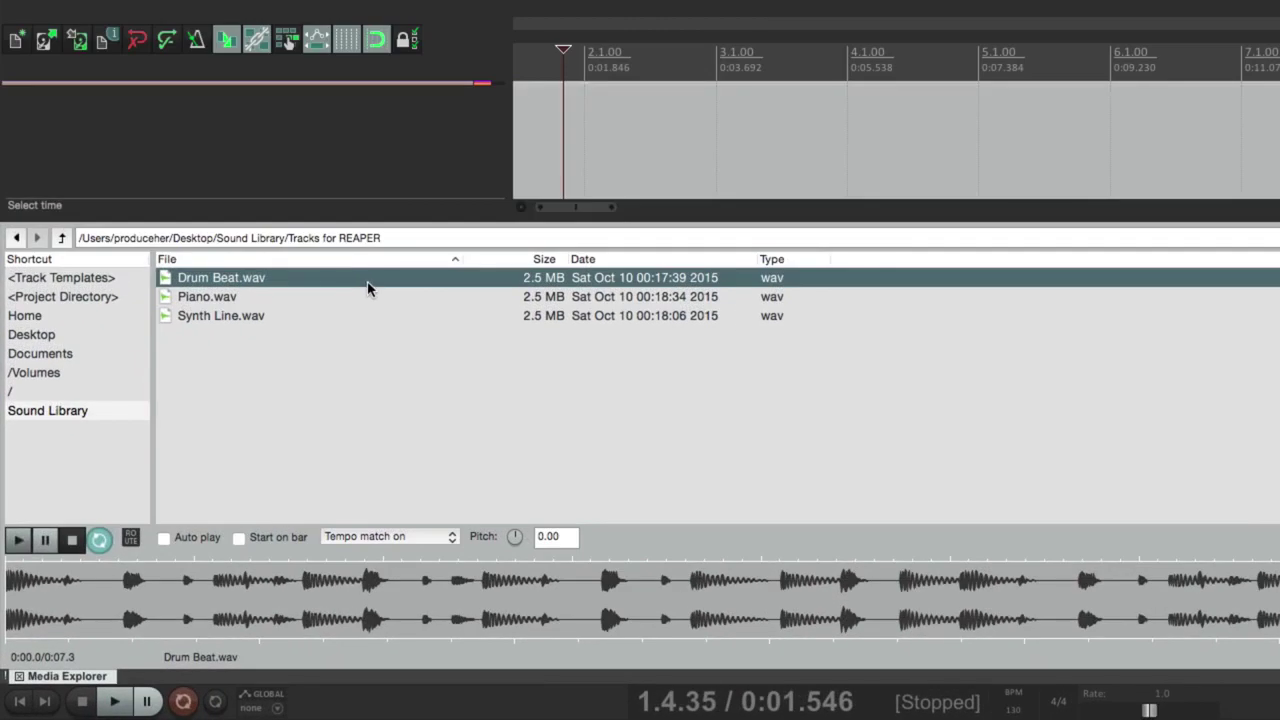
Place the edit cursor at 2.1.00 and insert Drum Beat.wav into the project on a new track
{"action": "right_click", "coordinate": [368, 288]}
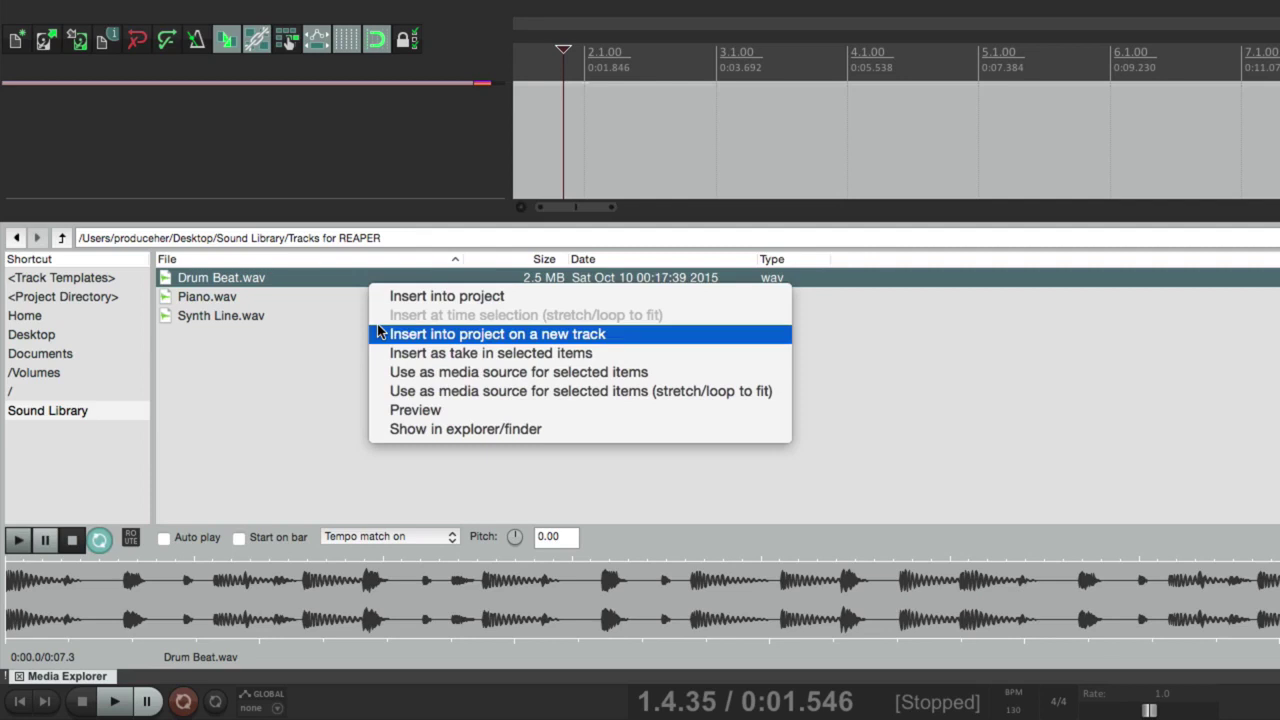
{"action": "left_click", "coordinate": [305, 344]}
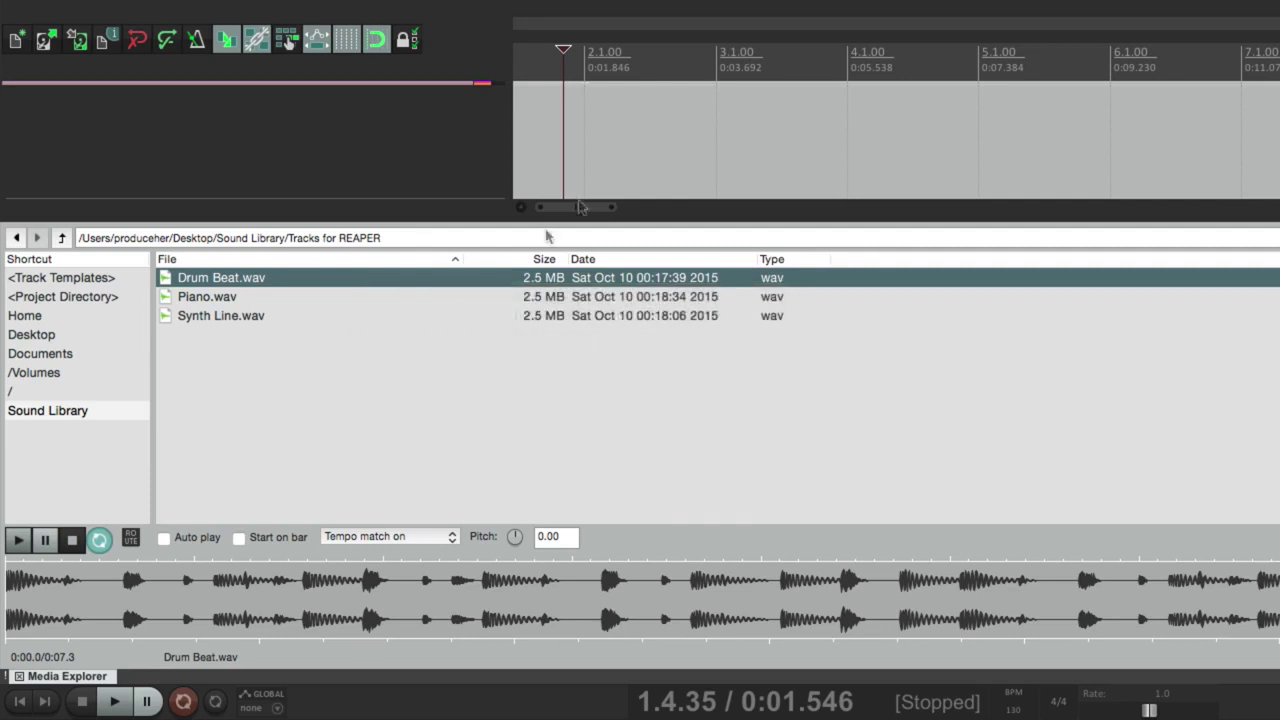
{"action": "left_click", "coordinate": [585, 125]}
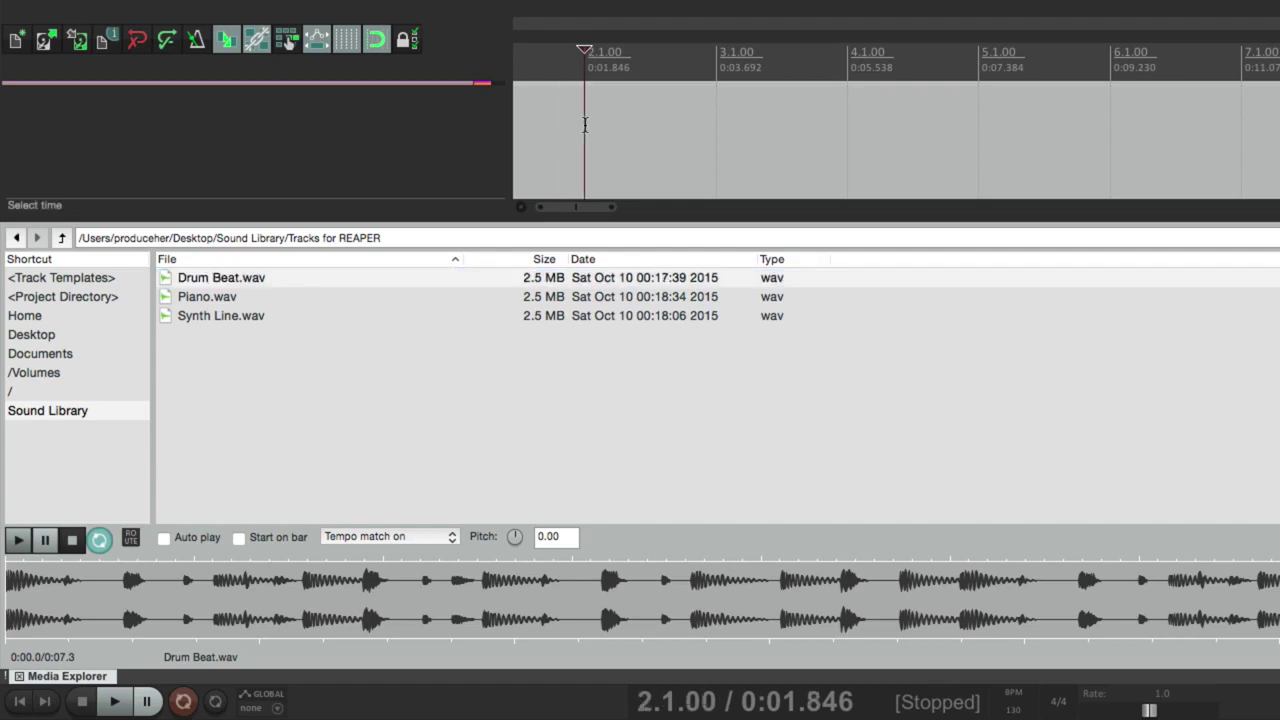
{"action": "right_click", "coordinate": [341, 284]}
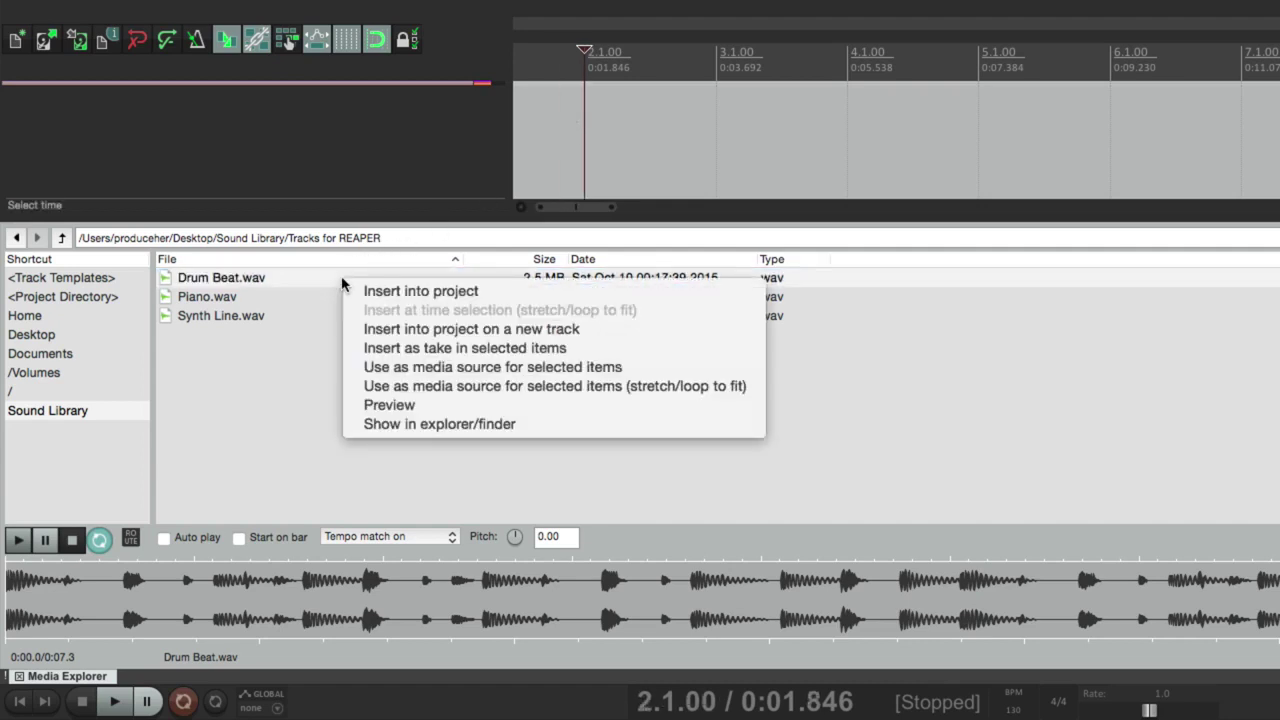
{"action": "left_click", "coordinate": [352, 330]}
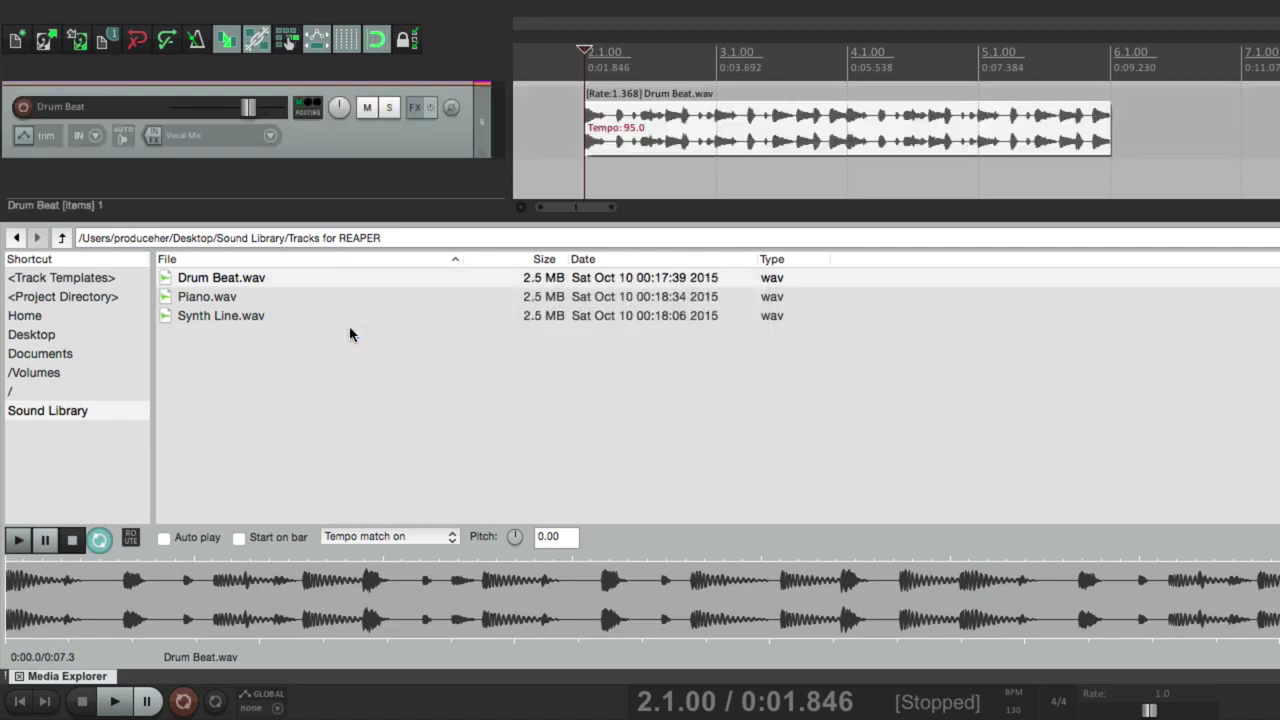
Play the project from just before bar 2, stop it and delete the Drum Beat track
{"action": "left_click", "coordinate": [570, 122]}
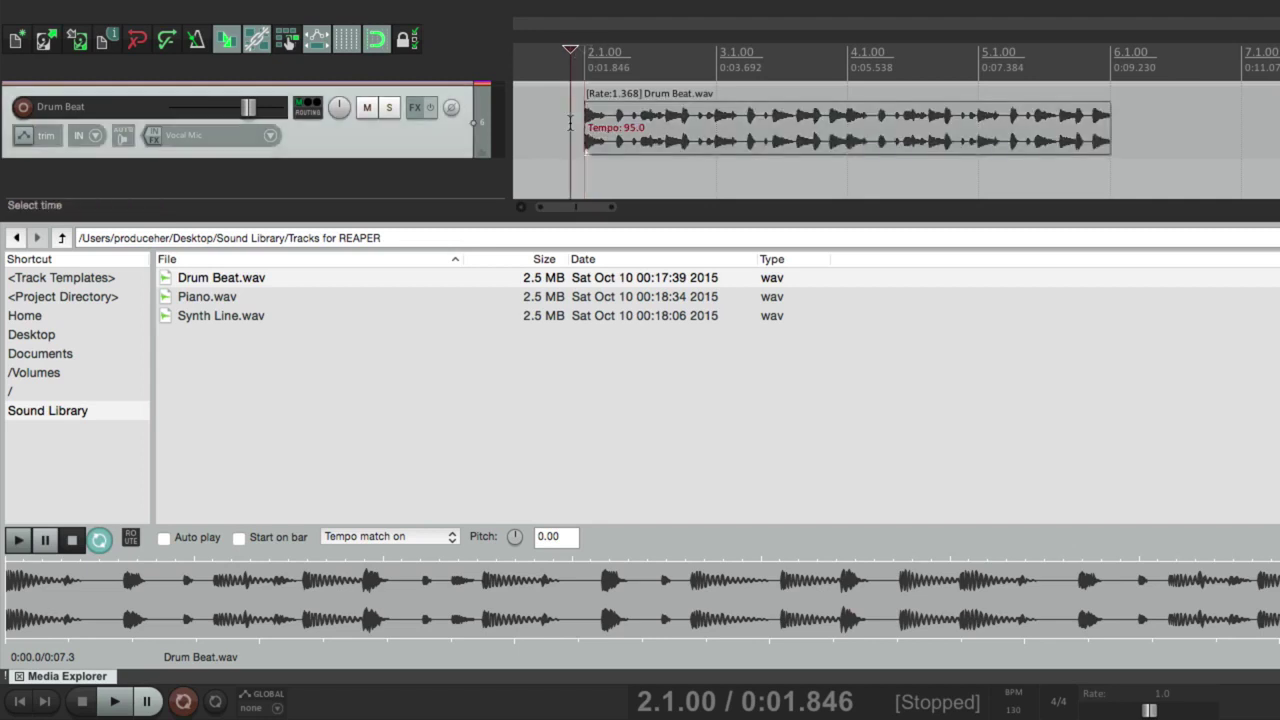
{"action": "key", "text": "space"}
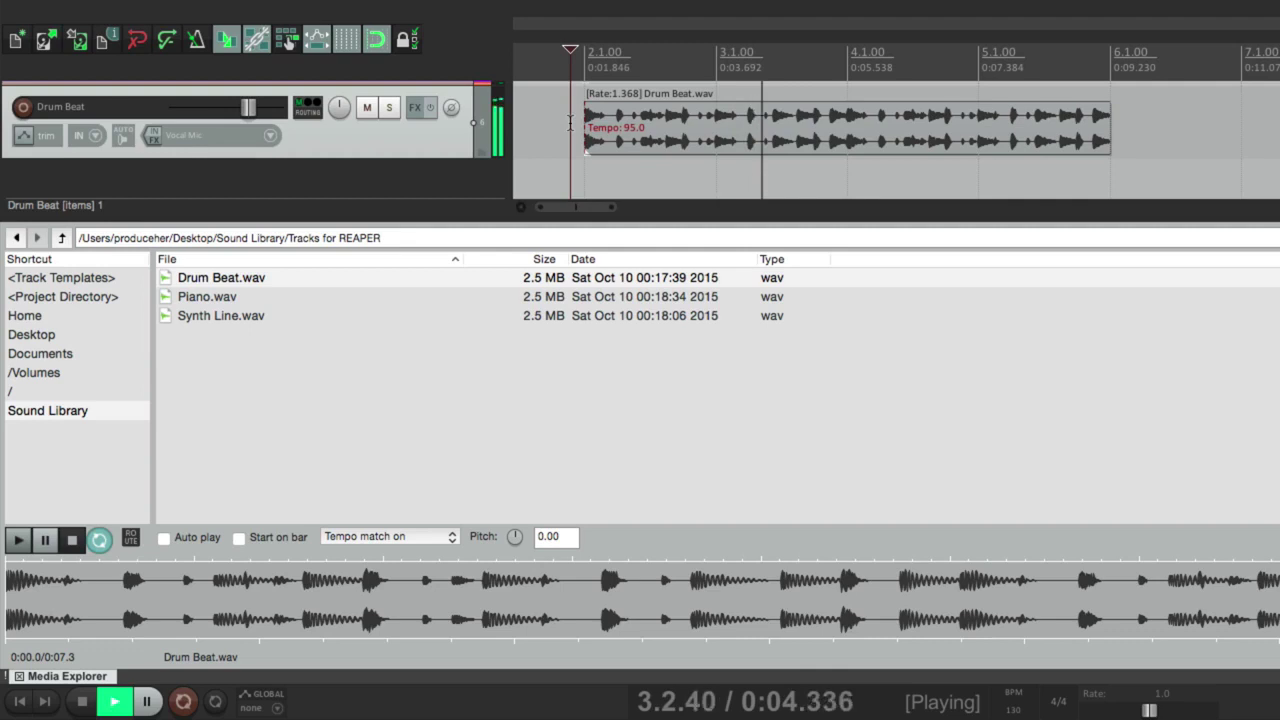
{"action": "key", "text": "space"}
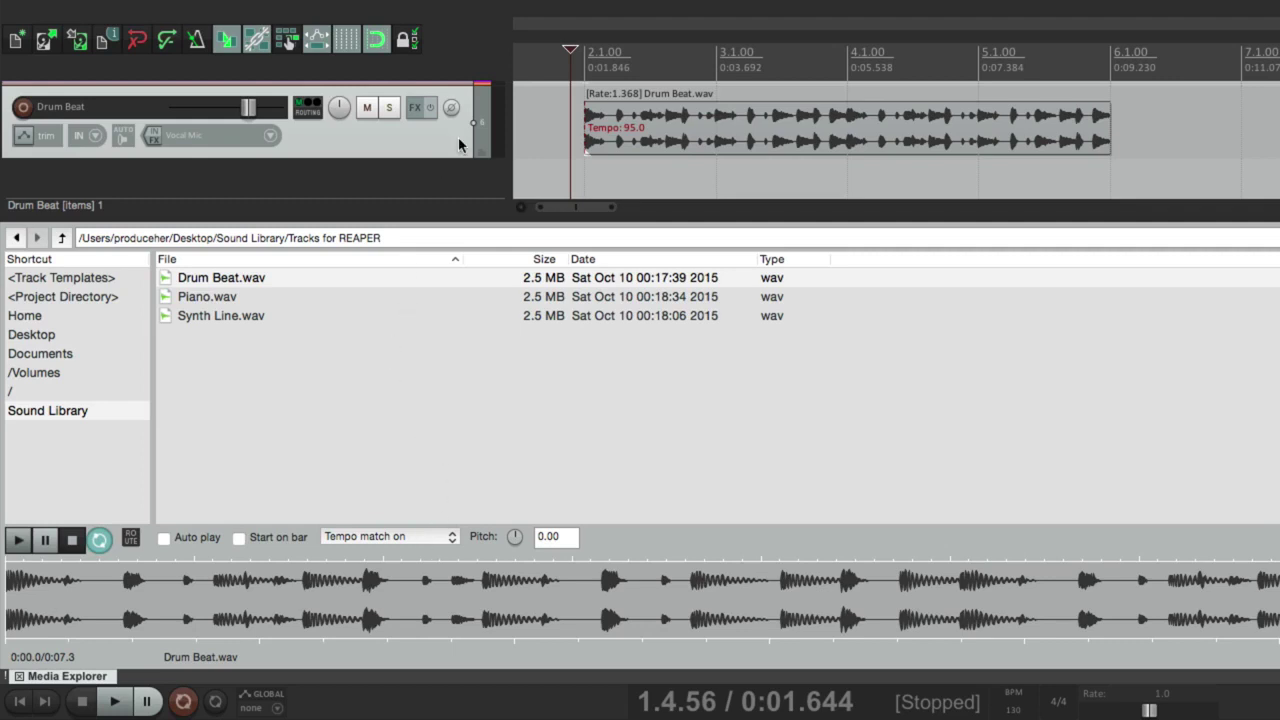
{"action": "key", "text": "Delete"}
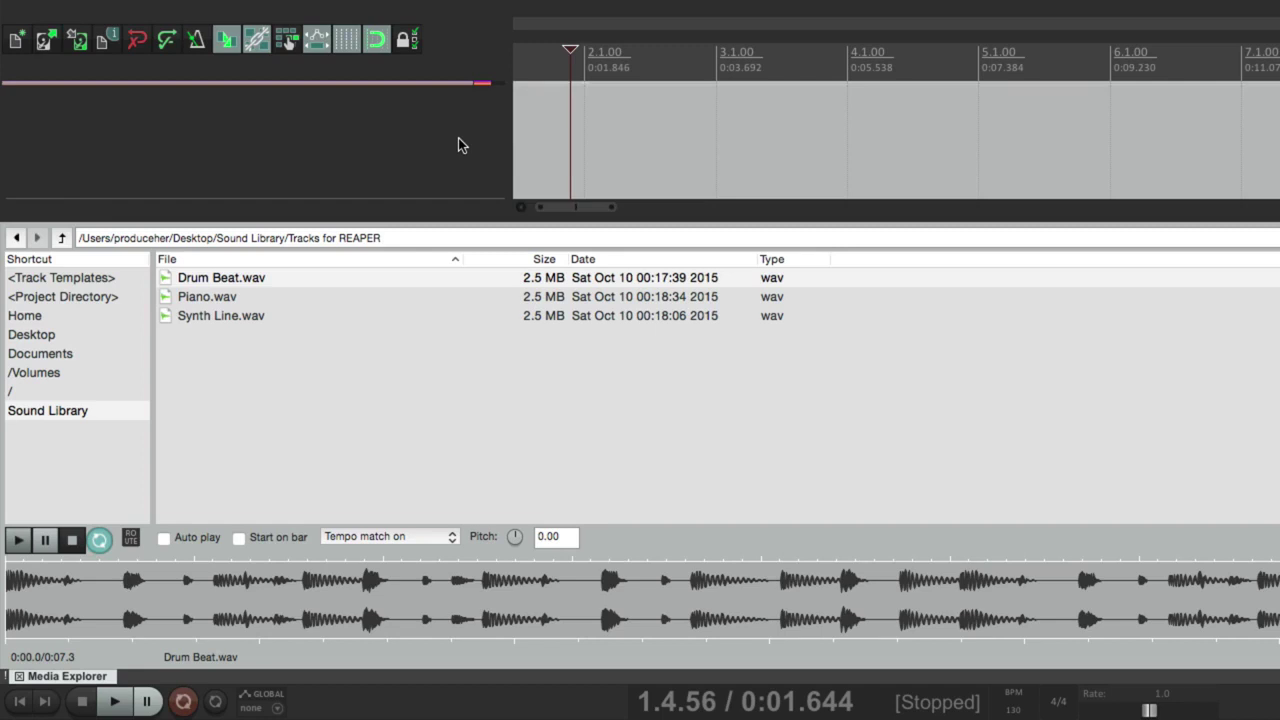
Drop Drum Beat.wav into the empty track list area to place it at the project start, and delete the new track
{"action": "left_click_drag", "start_coordinate": [249, 280], "coordinate": [248, 146]}
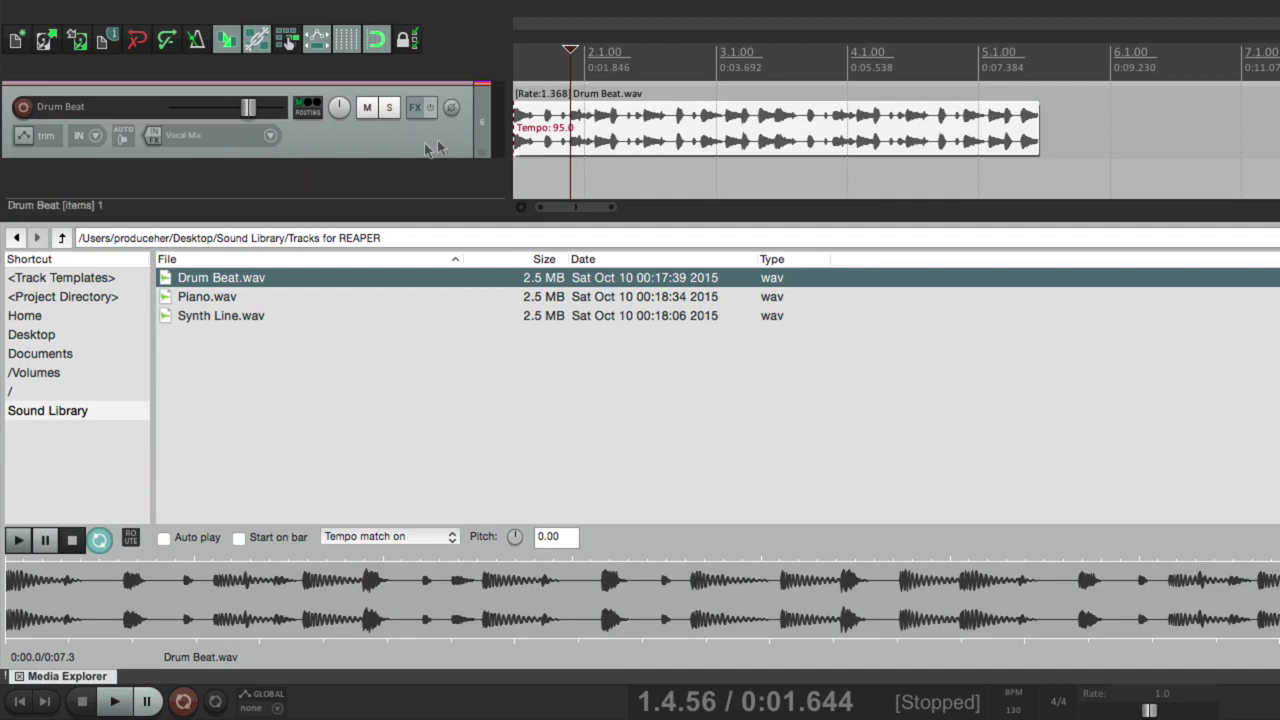
{"action": "left_click_drag", "start_coordinate": [522, 130], "coordinate": [505, 132]}
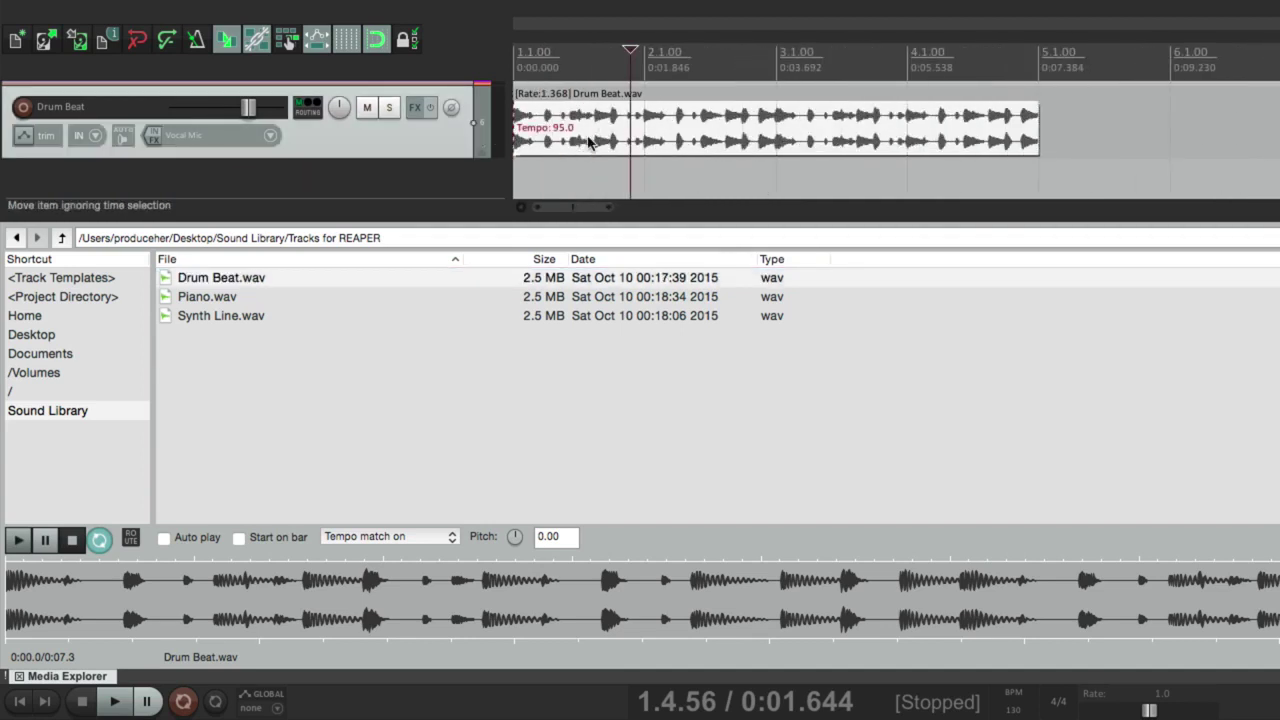
{"action": "key", "text": "Delete"}
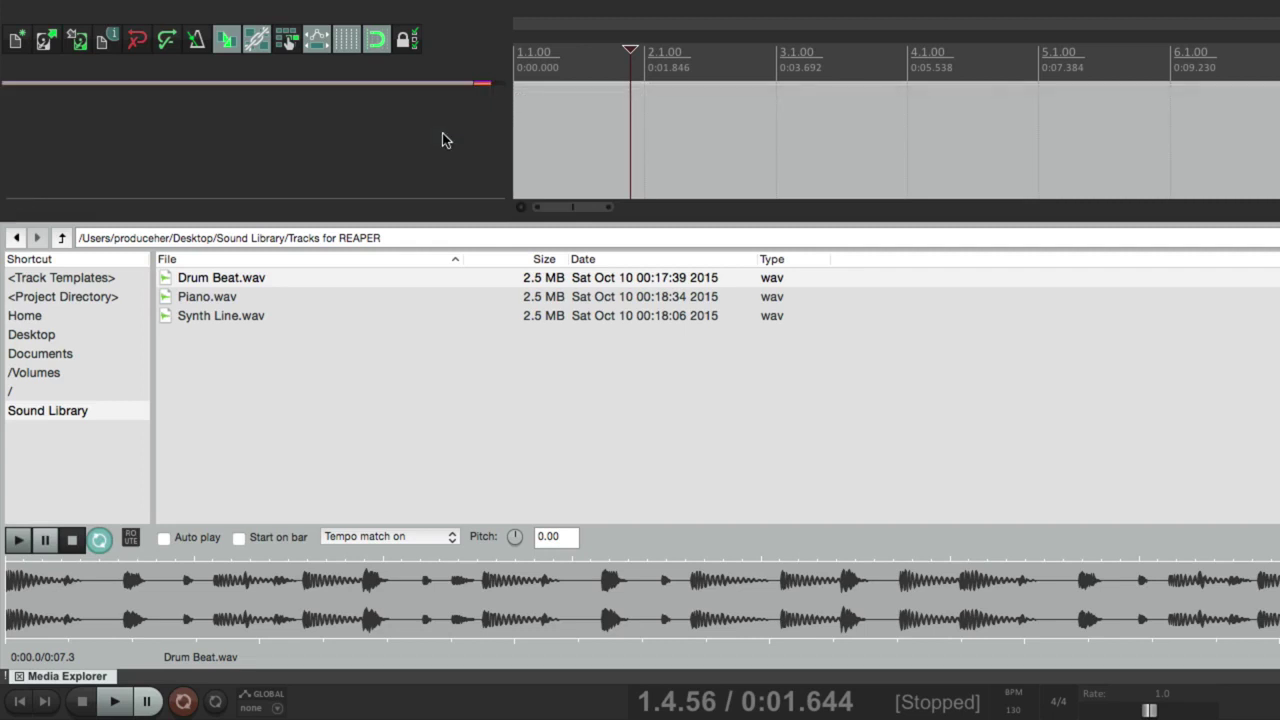
Create an empty track, place Drum Beat.wav on it at 2.1.00, and delete the track
{"action": "double_click", "coordinate": [429, 120]}
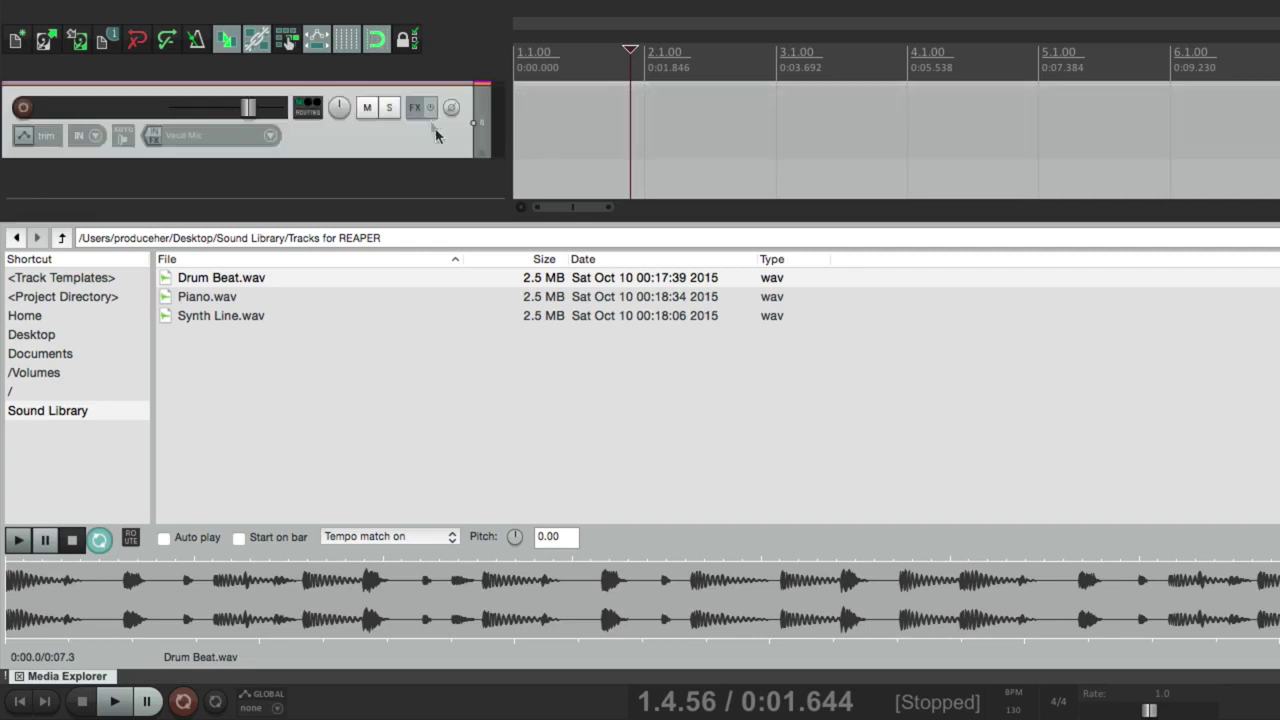
{"action": "left_click_drag", "start_coordinate": [229, 278], "coordinate": [684, 160]}
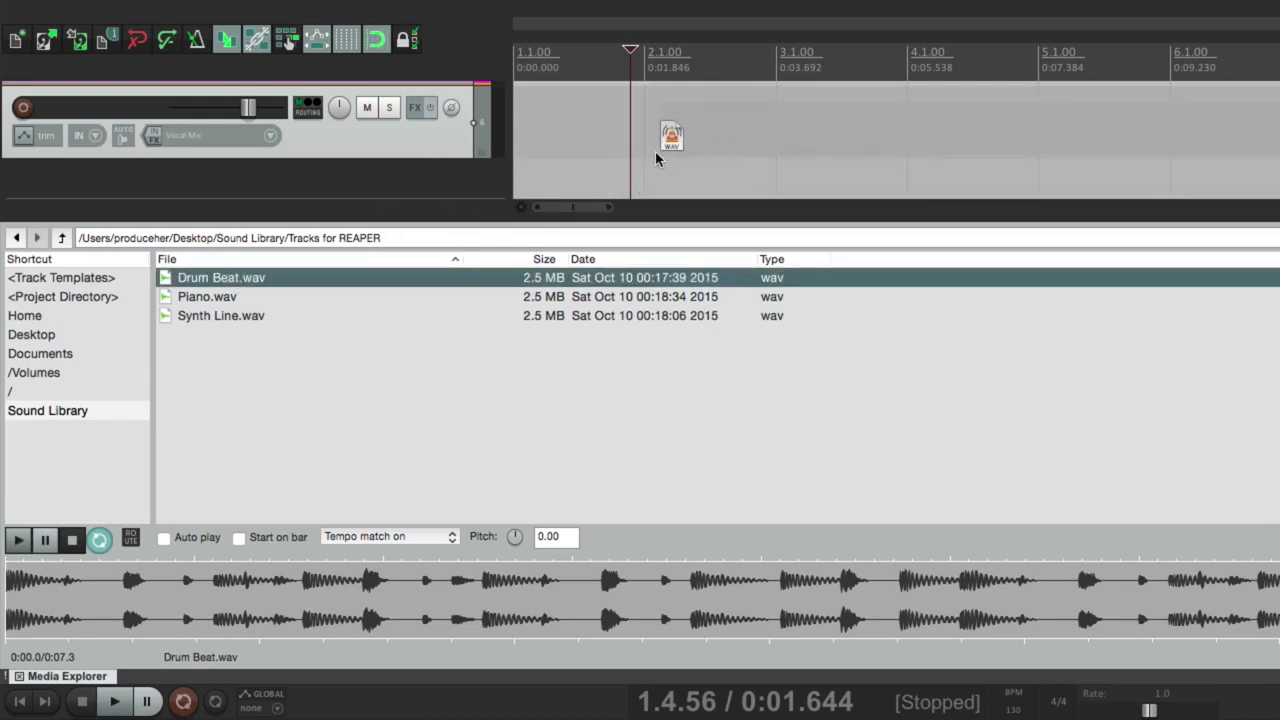
{"action": "left_click_drag", "start_coordinate": [650, 155], "coordinate": [651, 163]}
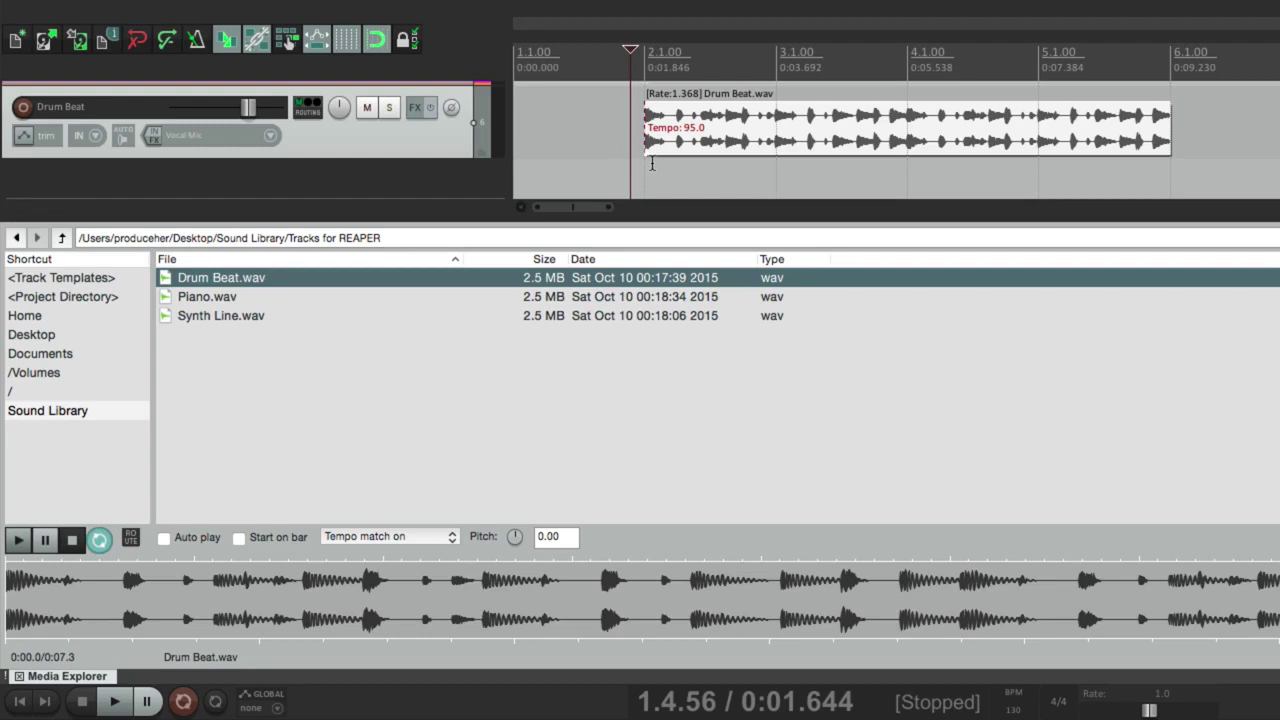
{"action": "left_click", "coordinate": [425, 150]}
{"action": "key", "text": "Delete"}
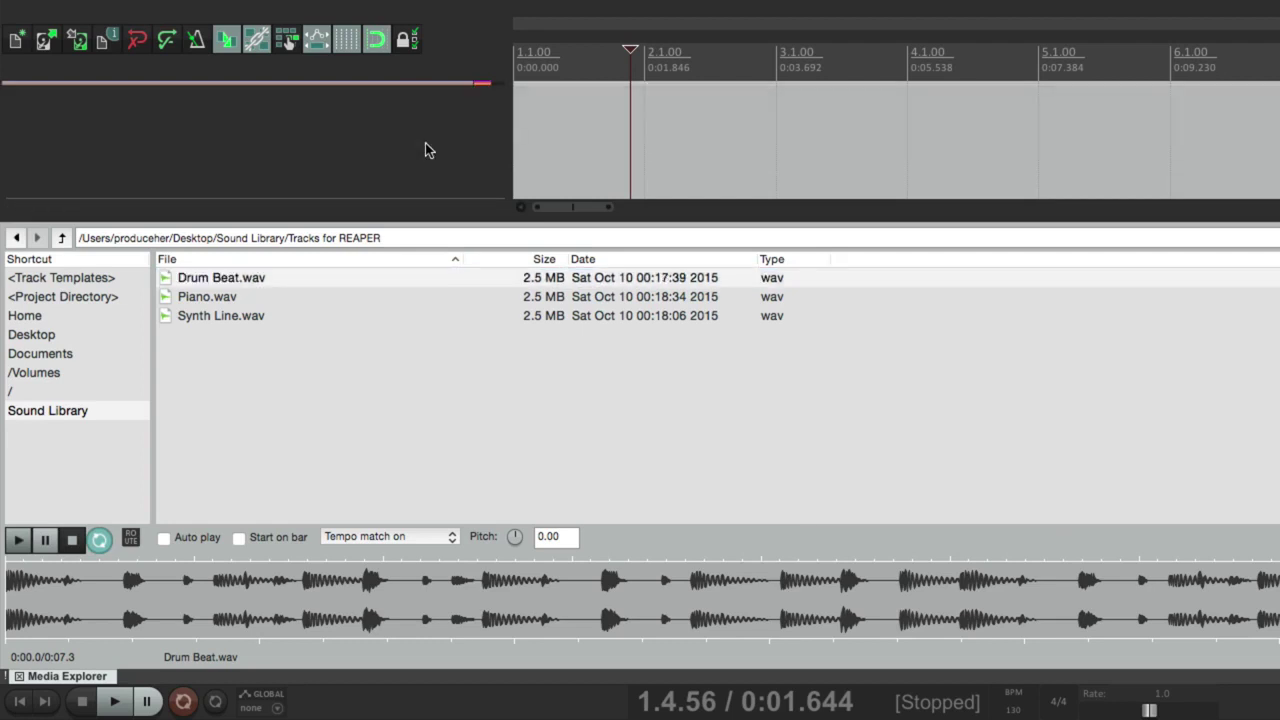
Place Drum Beat.wav at 2.1.00 in the empty arrange area without a prepared track, and undo the insertion
{"action": "left_click_drag", "start_coordinate": [268, 280], "coordinate": [646, 158]}
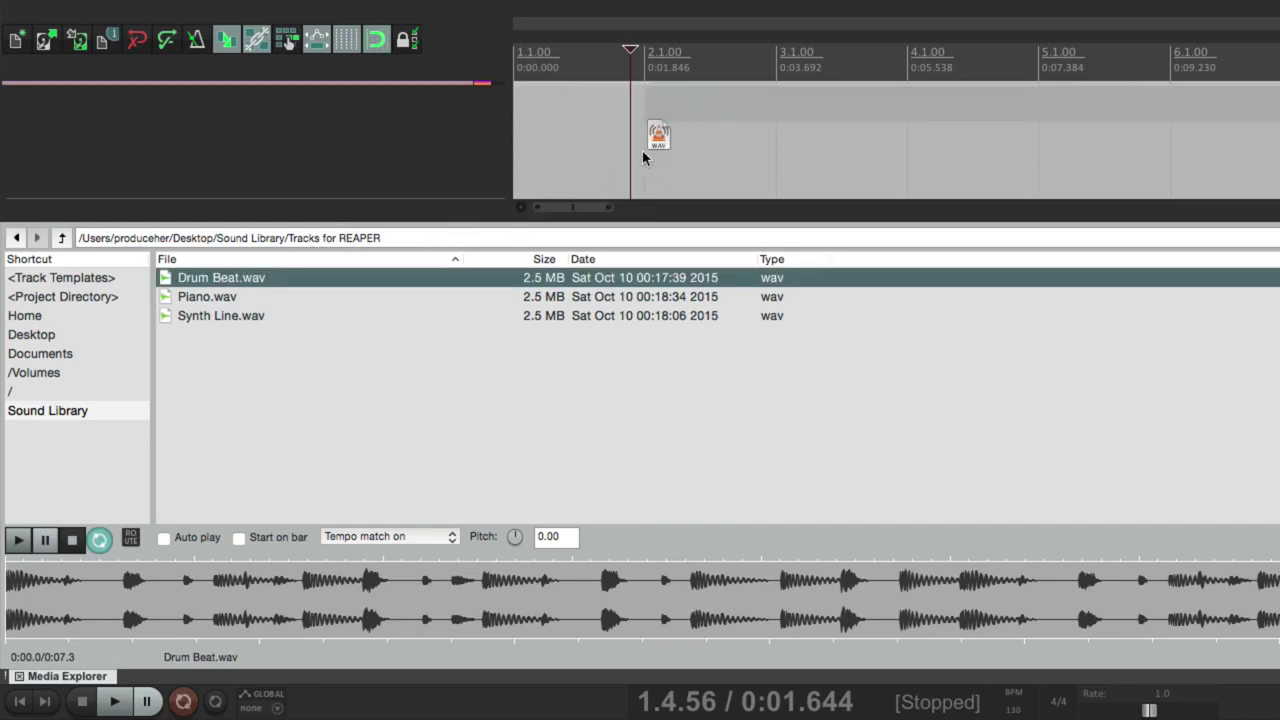
{"action": "left_click_drag", "start_coordinate": [642, 150], "coordinate": [642, 150]}
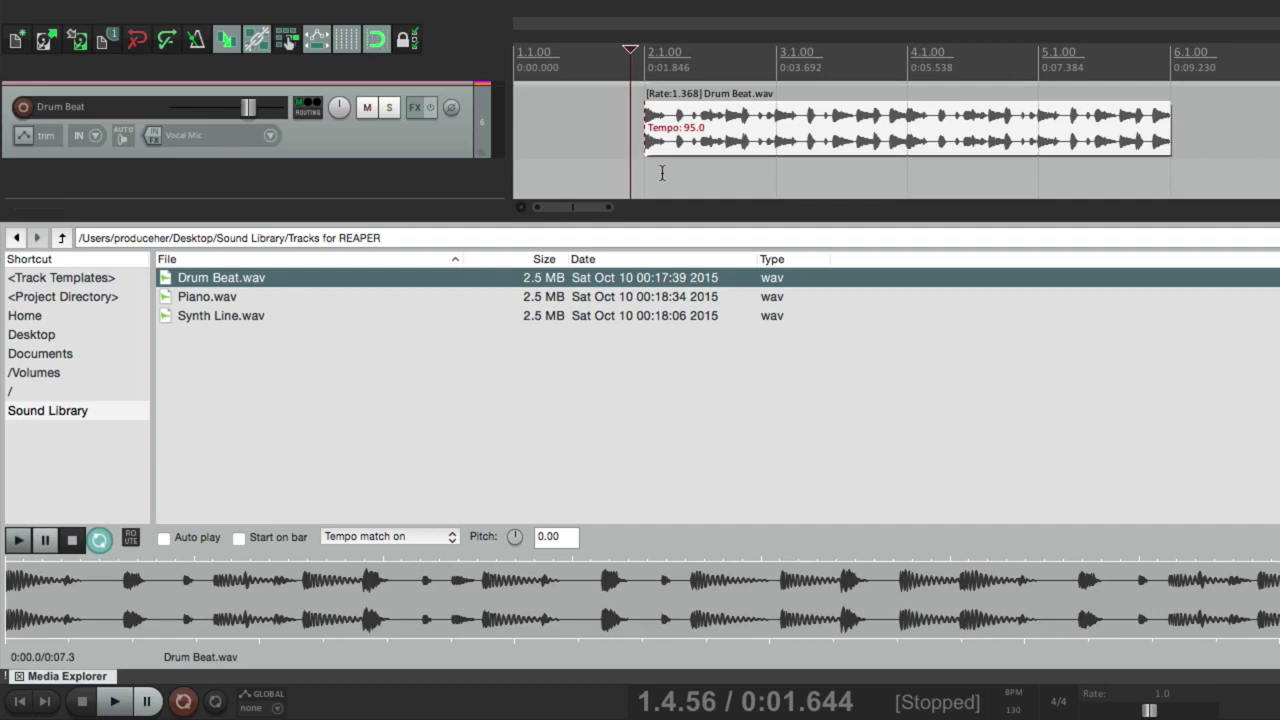
{"action": "key", "text": "super+z"}
Move the edit cursor to 2.1.00, insert Drum Beat.wav directly at the cursor, and delete the resulting track
{"action": "left_click", "coordinate": [641, 112]}
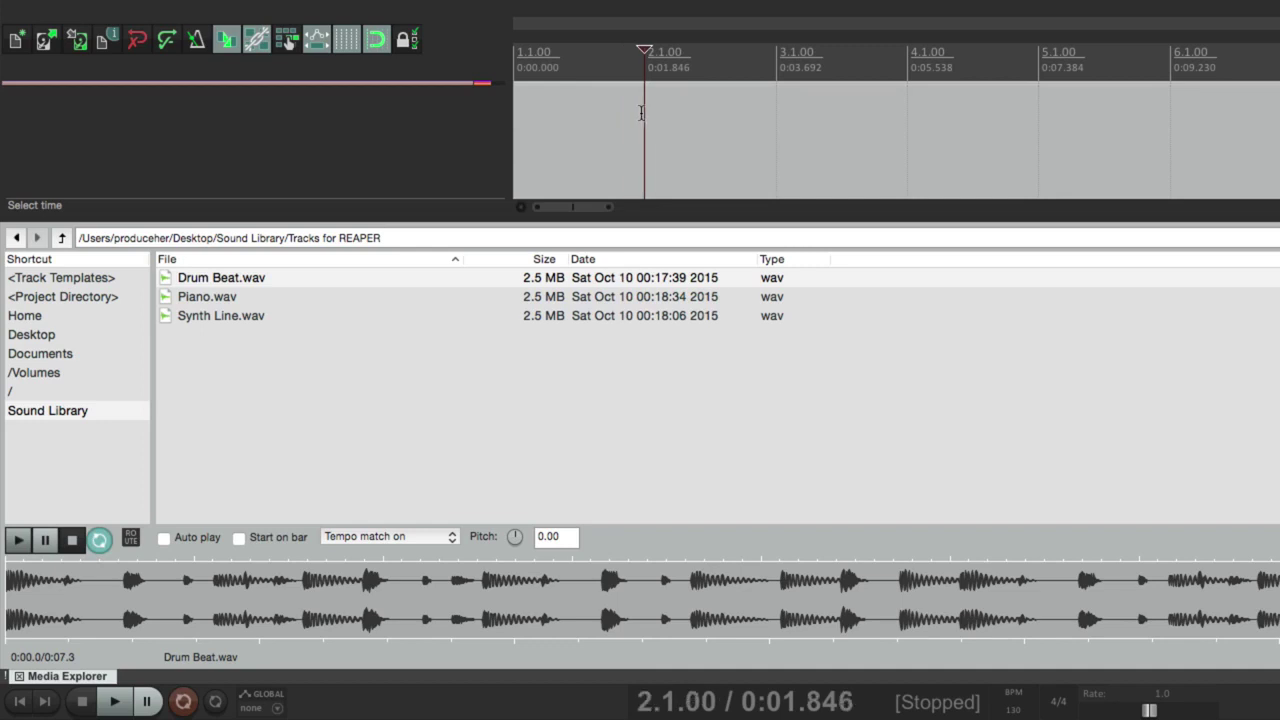
{"action": "double_click", "coordinate": [393, 278]}
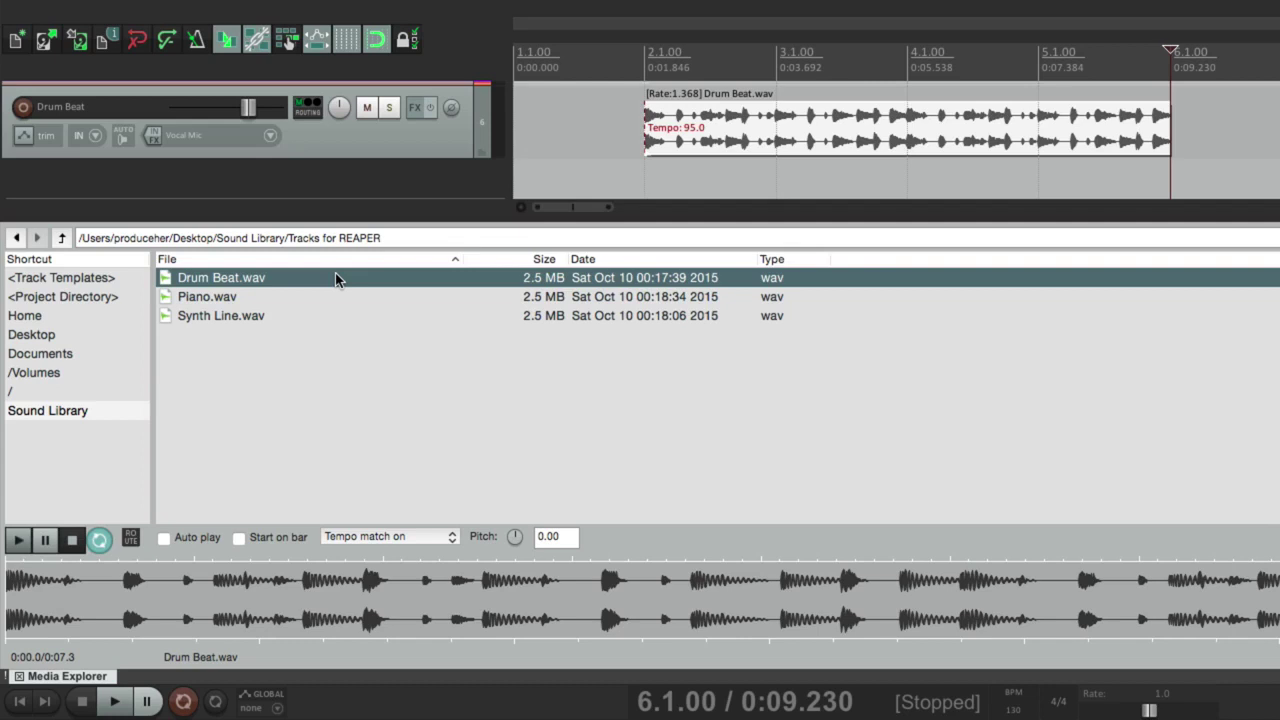
{"action": "left_click", "coordinate": [421, 124]}
{"action": "key", "text": "Delete"}
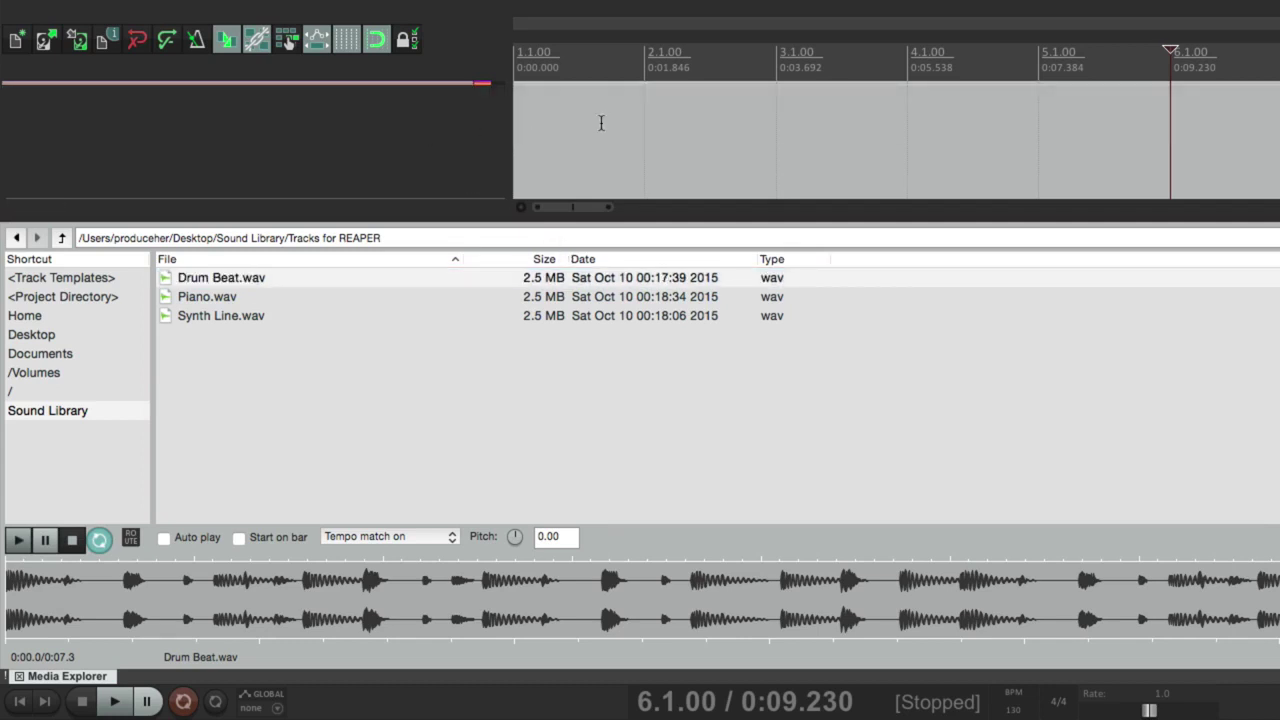
Open the Kik Samples folder in the Sound Library
{"action": "left_click", "coordinate": [67, 413]}
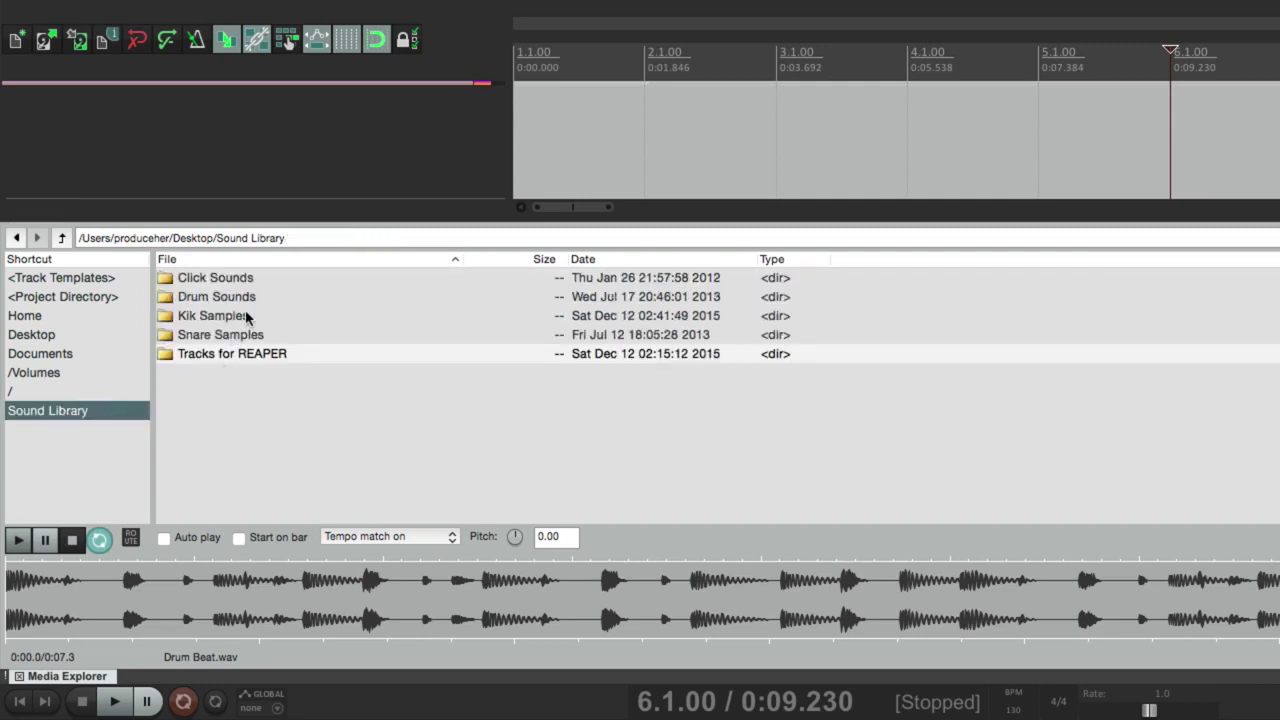
{"action": "double_click", "coordinate": [247, 317]}
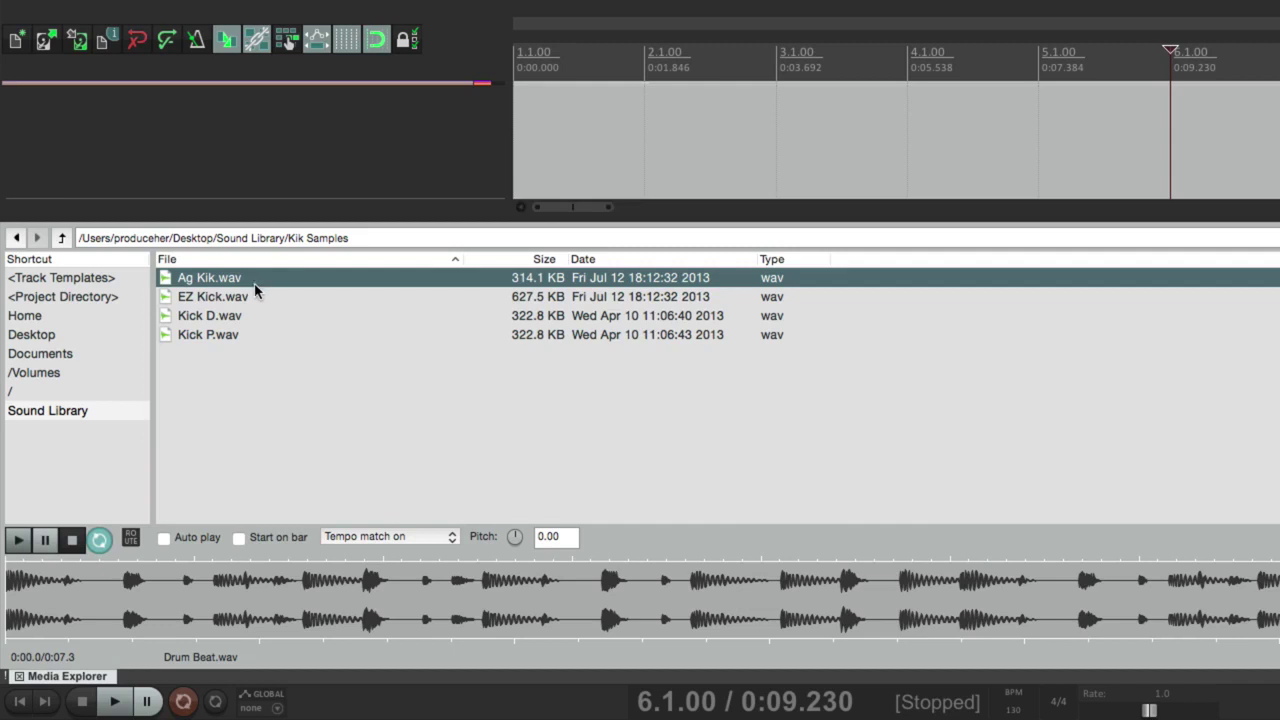
Preview Ag Kik.wav, raise its preview pitch to 6.00 semitones, and audition it again
{"action": "key", "text": "space"}
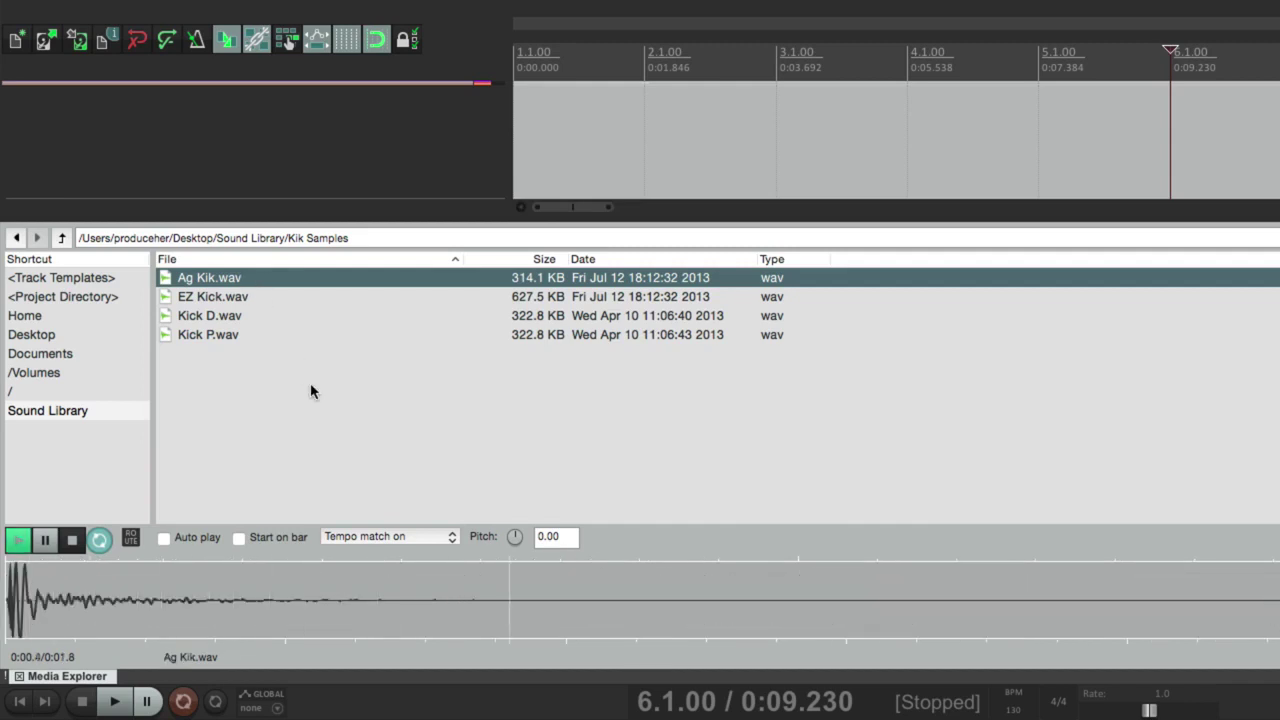
{"action": "key", "text": "space"}
{"action": "left_click_drag", "start_coordinate": [512, 541], "coordinate": [512, 505]}
{"action": "key", "text": "space"}
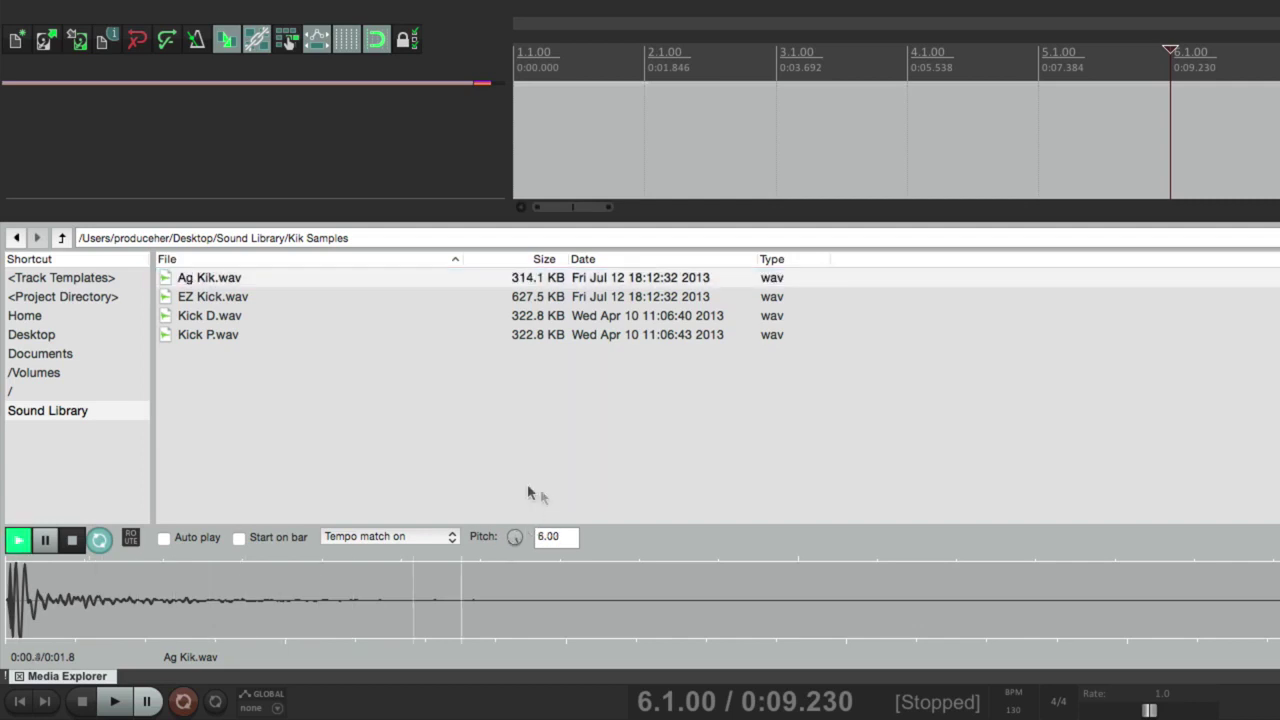
{"action": "key", "text": "space"}
{"action": "key", "text": "space"}
{"action": "key", "text": "space"}
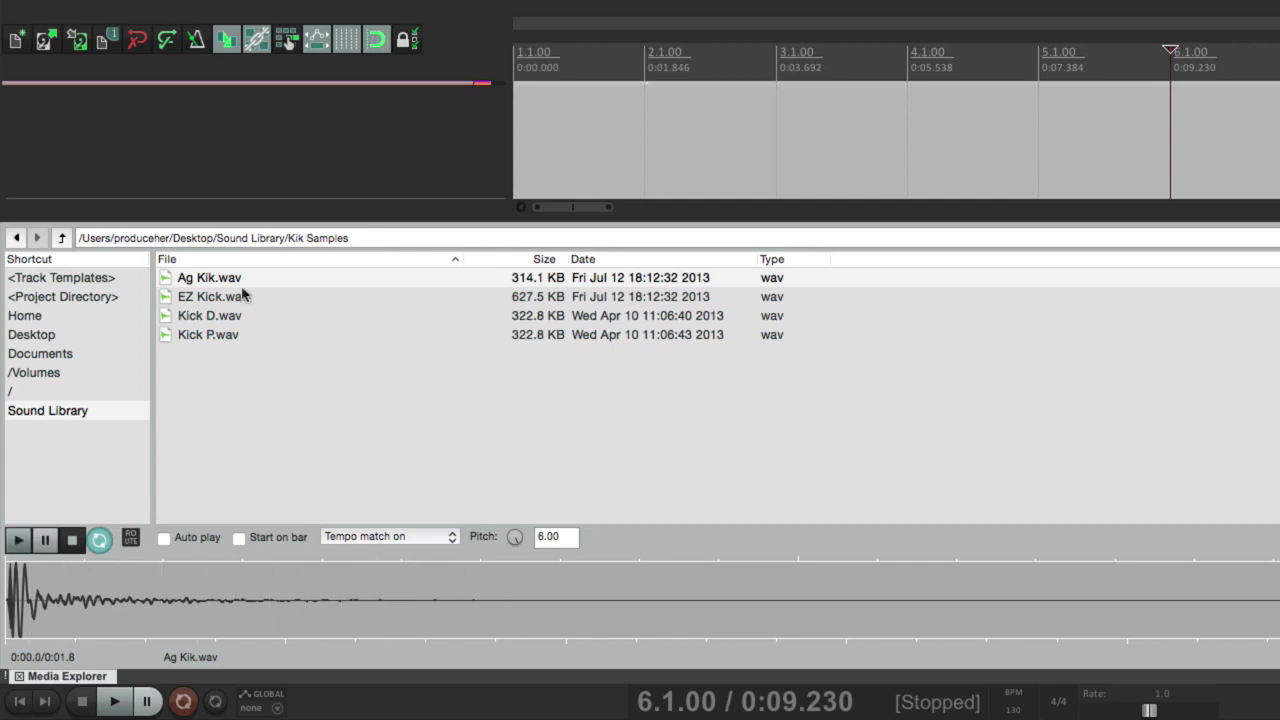
Insert Ag Kik.wav at 2.1.00 on a new track below the Ac Gut tracks and play it soloed
{"action": "left_click_drag", "start_coordinate": [212, 279], "coordinate": [645, 163]}
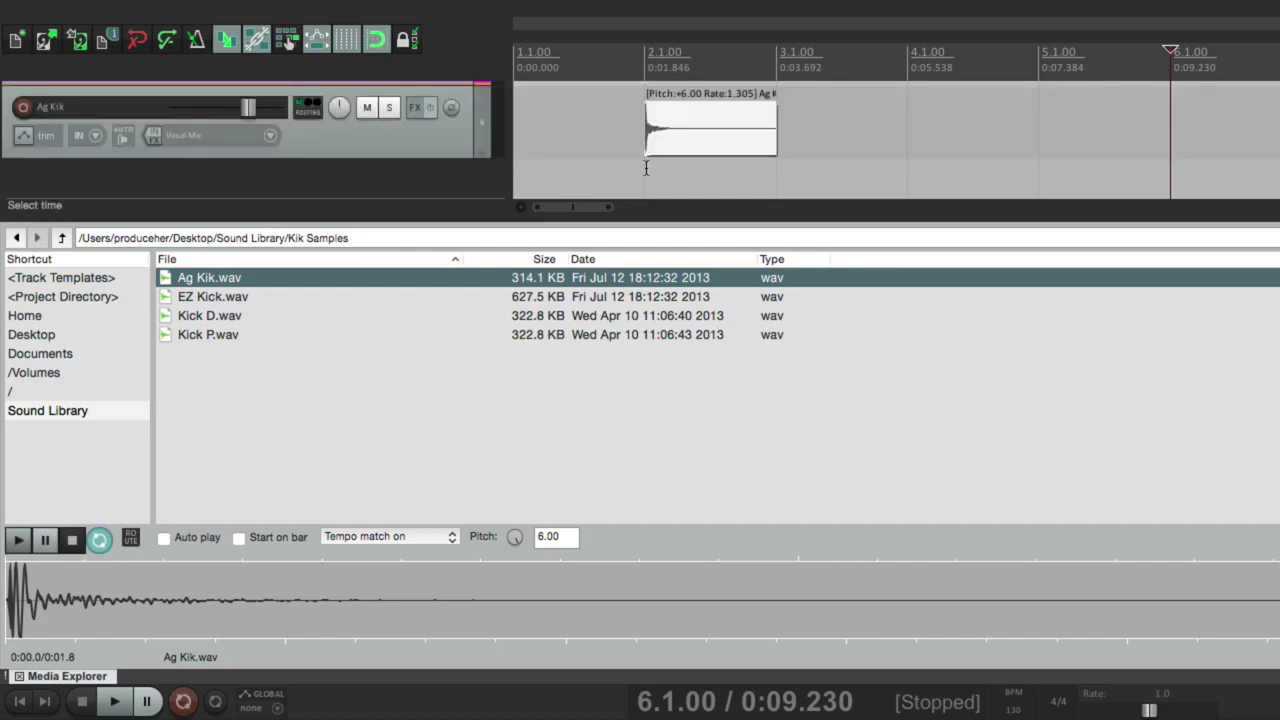
{"action": "left_click", "coordinate": [637, 125]}
{"action": "left_click", "coordinate": [637, 125]}
{"action": "left_click", "coordinate": [389, 107]}
{"action": "key", "text": "space"}
{"action": "key", "text": "space"}
{"action": "key", "text": "space"}
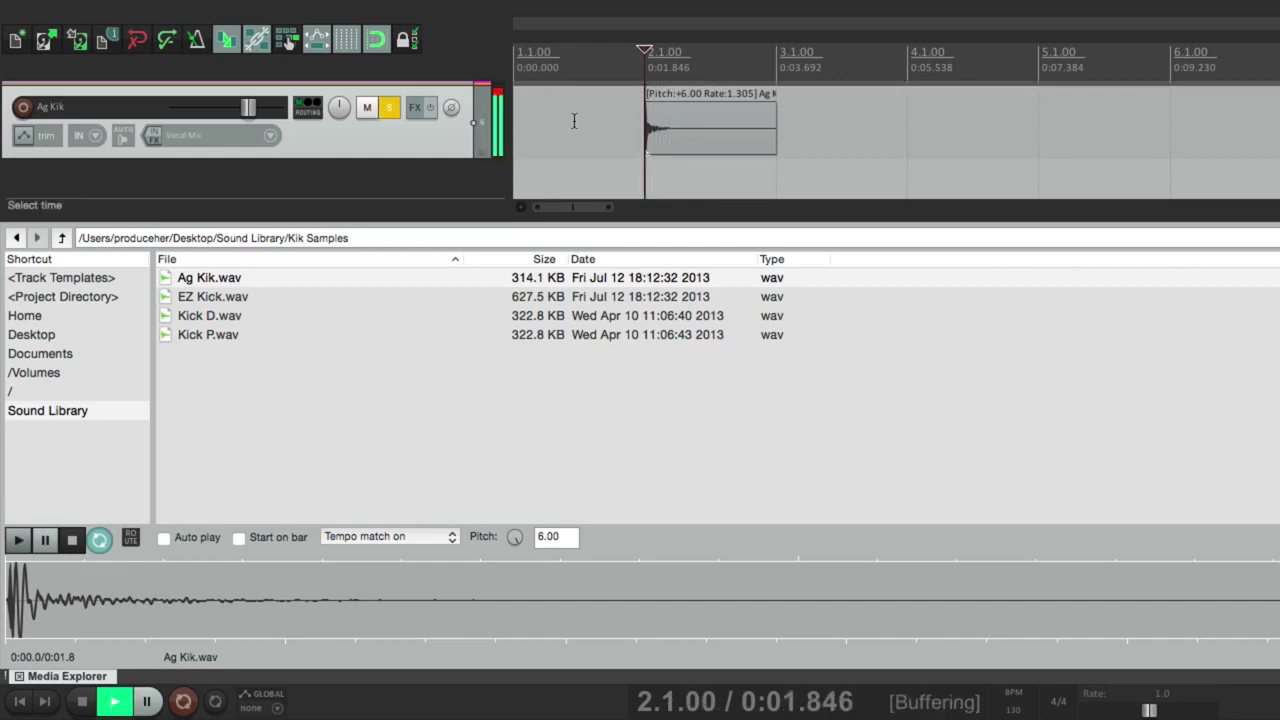
{"action": "key", "text": "space"}
{"action": "key", "text": "space"}
{"action": "key", "text": "space"}
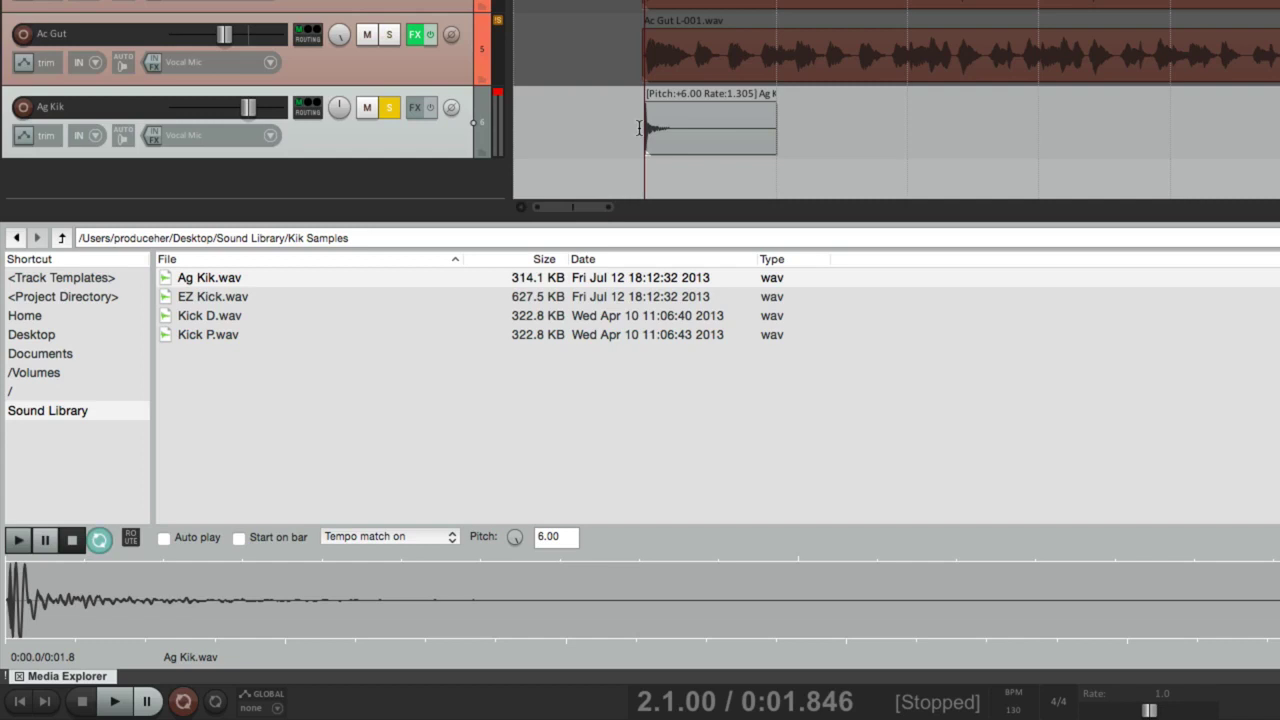
Set the Ag Kik item's playback rate to 1 and play it from just before bar 2
{"action": "double_click", "coordinate": [685, 116]}
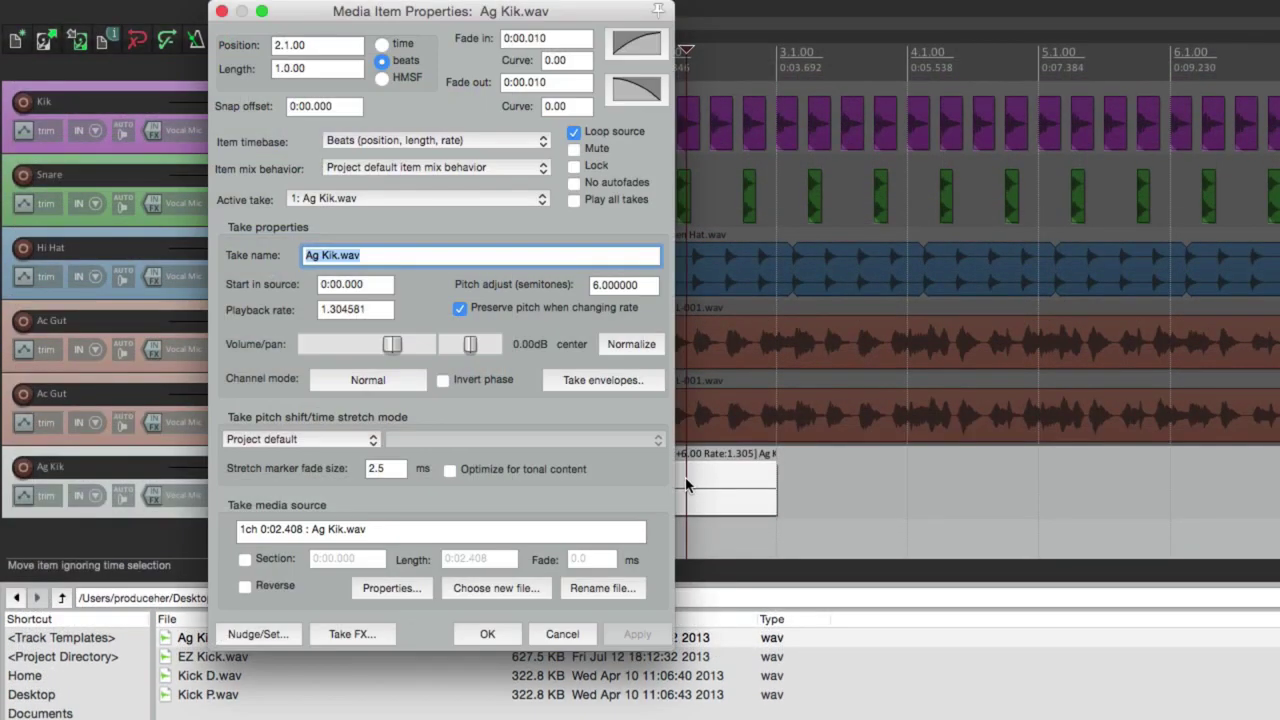
{"action": "left_click", "coordinate": [624, 285]}
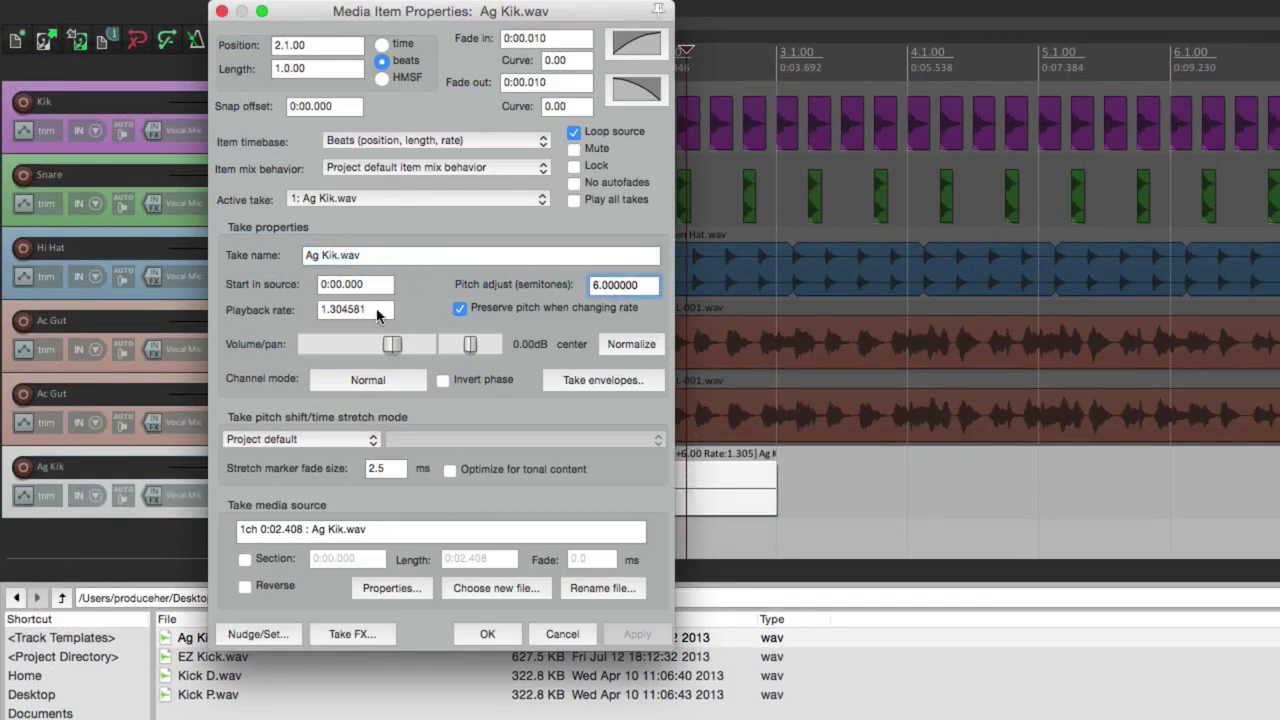
{"action": "double_click", "coordinate": [377, 310]}
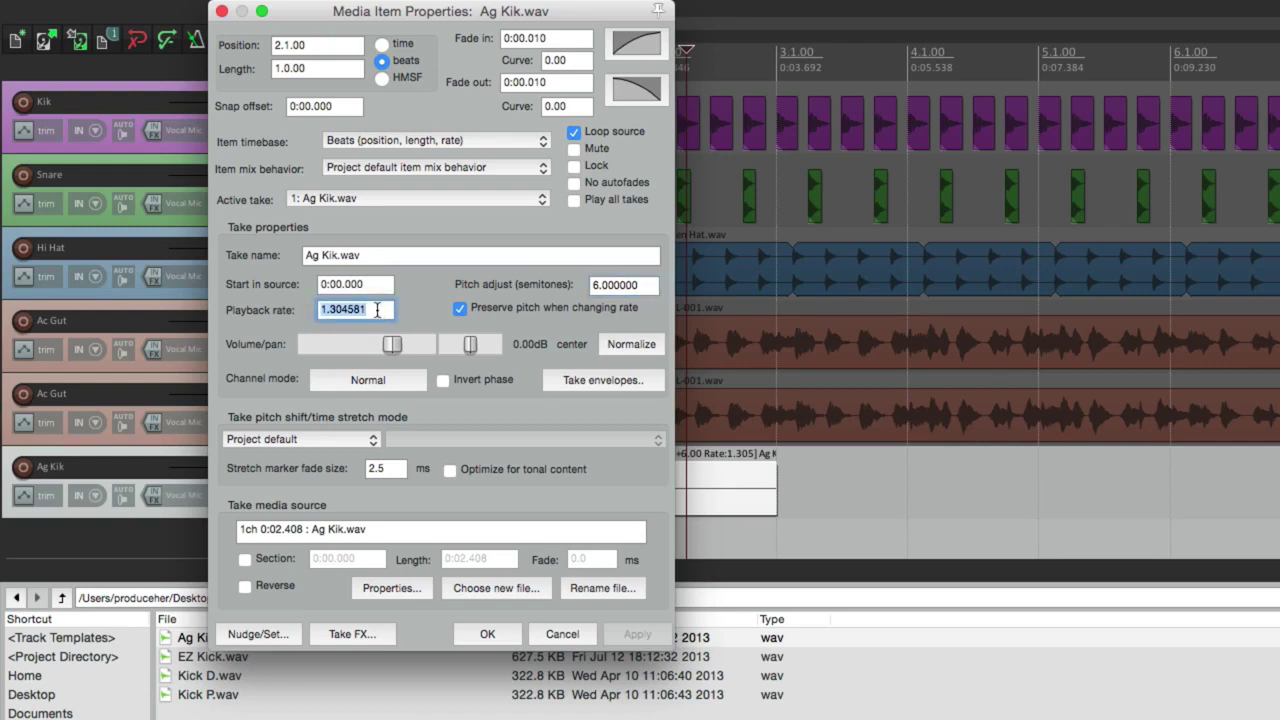
{"action": "type", "text": "1"}
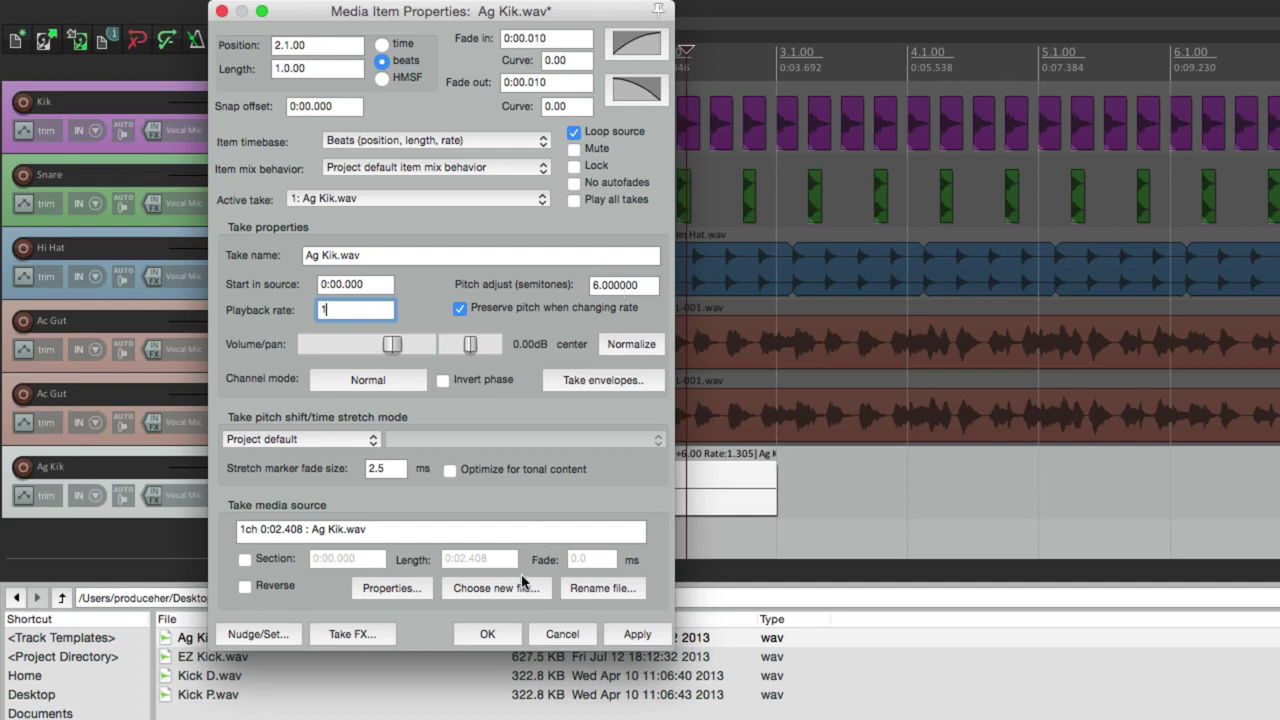
{"action": "left_click", "coordinate": [502, 636]}
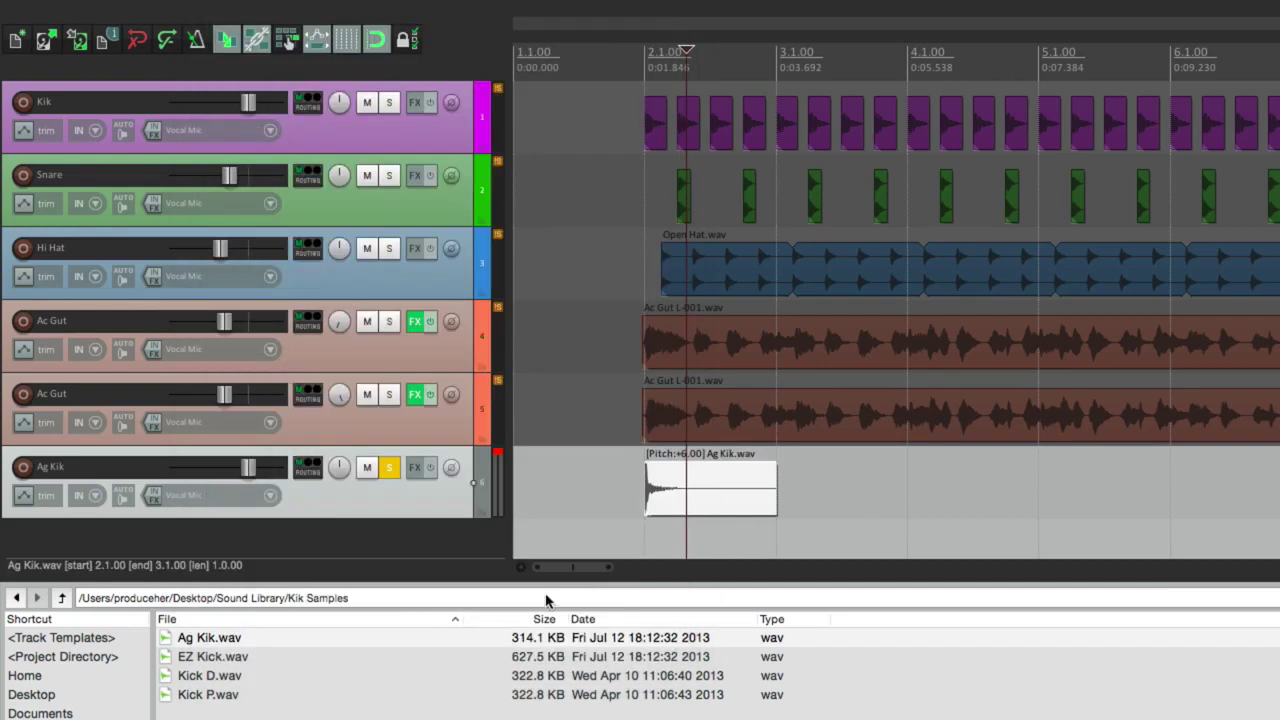
{"action": "left_click", "coordinate": [620, 492]}
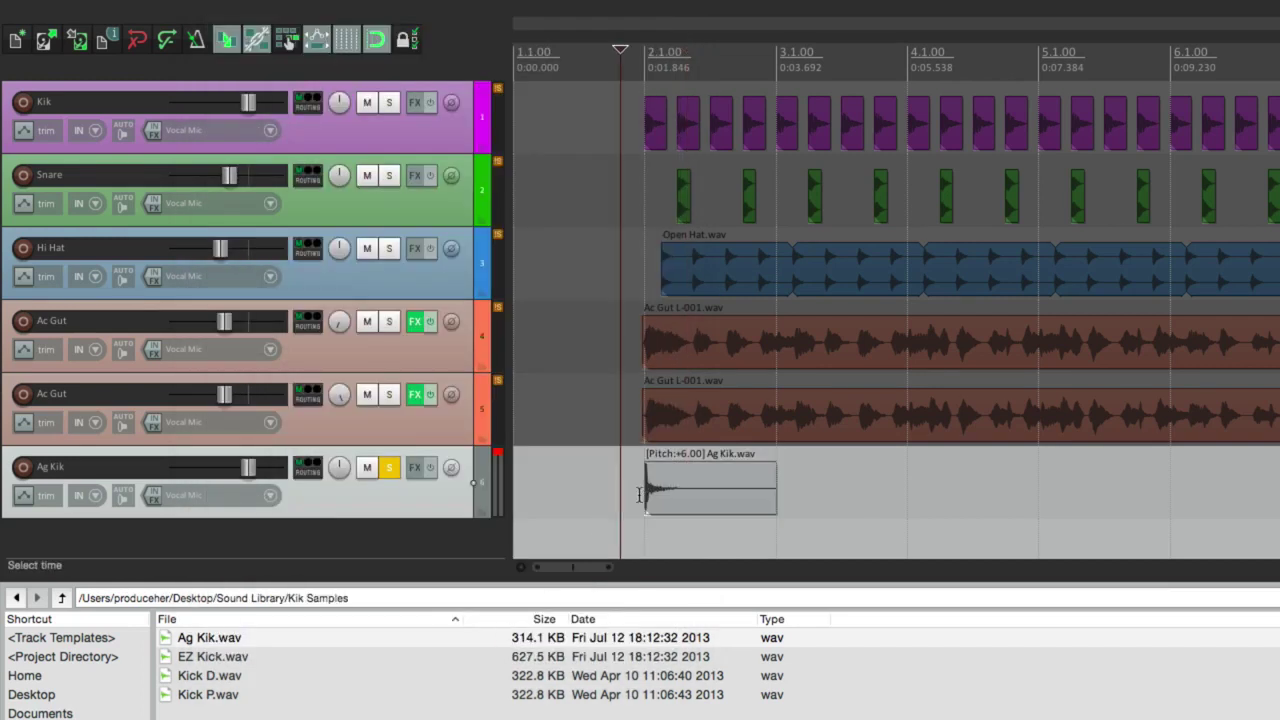
{"action": "key", "text": "space"}
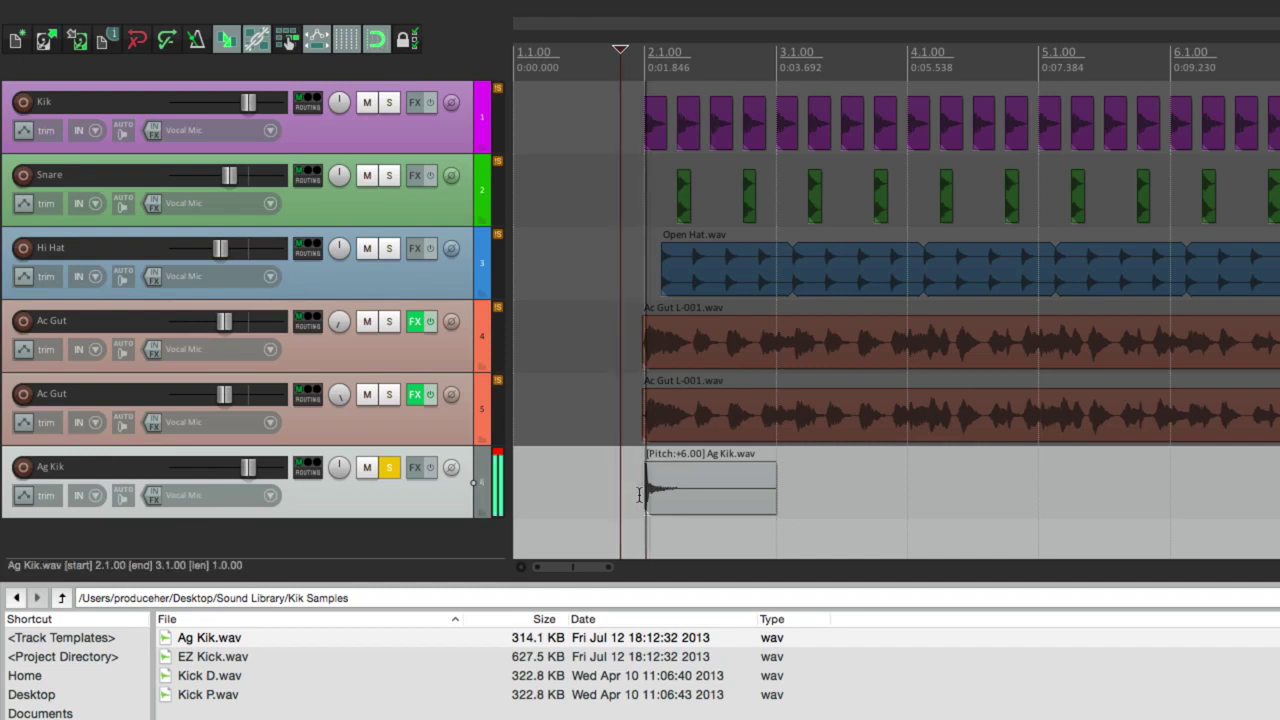
{"action": "key", "text": "space"}
{"action": "key", "text": "space"}
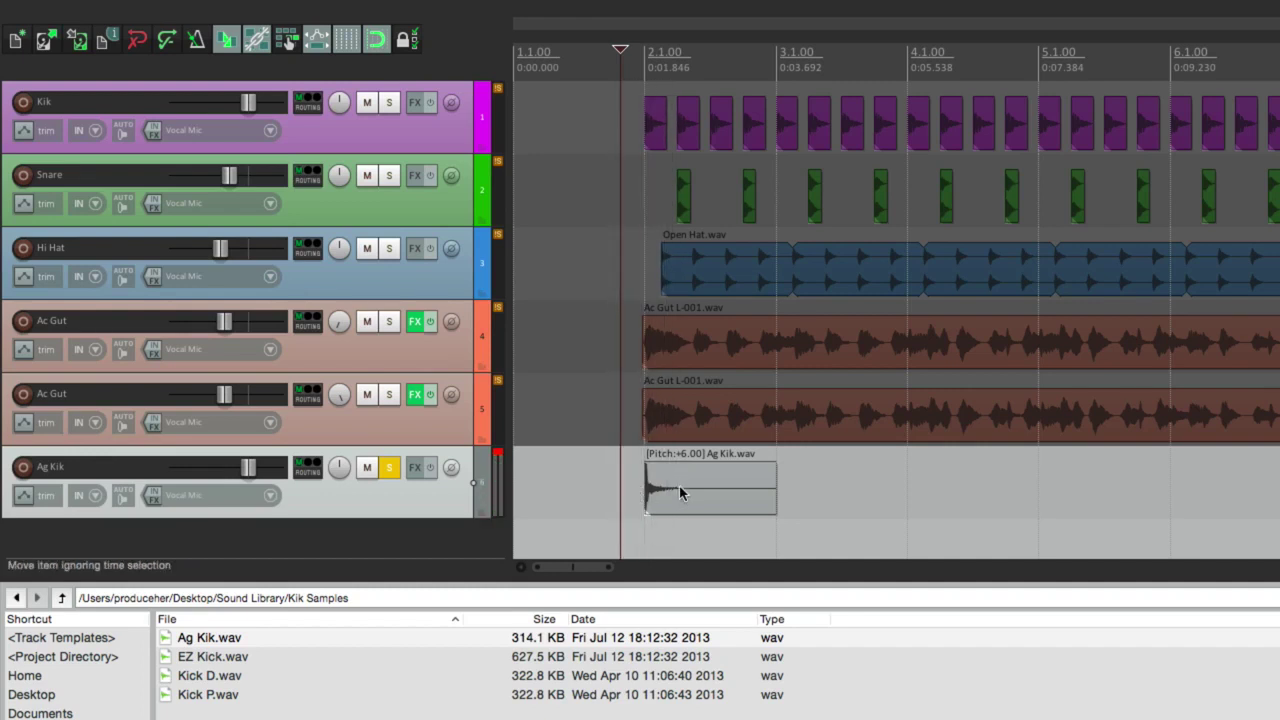
Set the Ag Kik item's pitch adjustment to 4 semitones and play it back from just before the item
{"action": "double_click", "coordinate": [679, 485]}
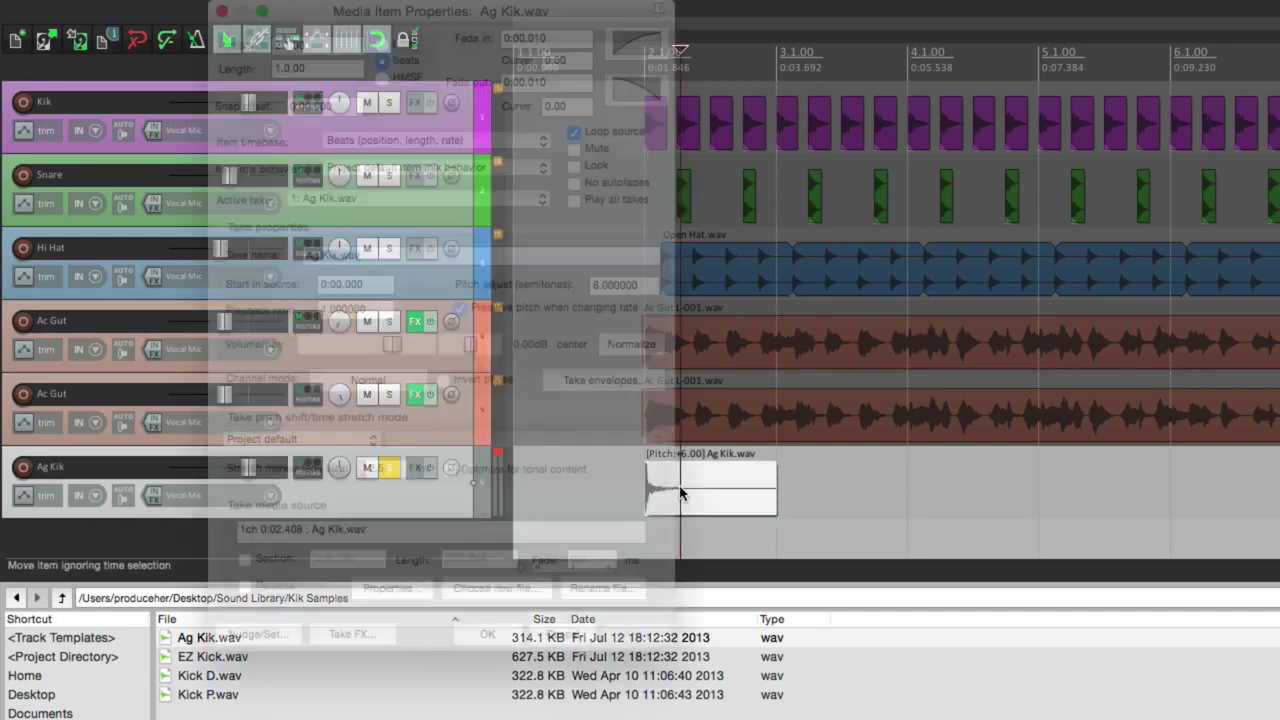
{"action": "double_click", "coordinate": [626, 286]}
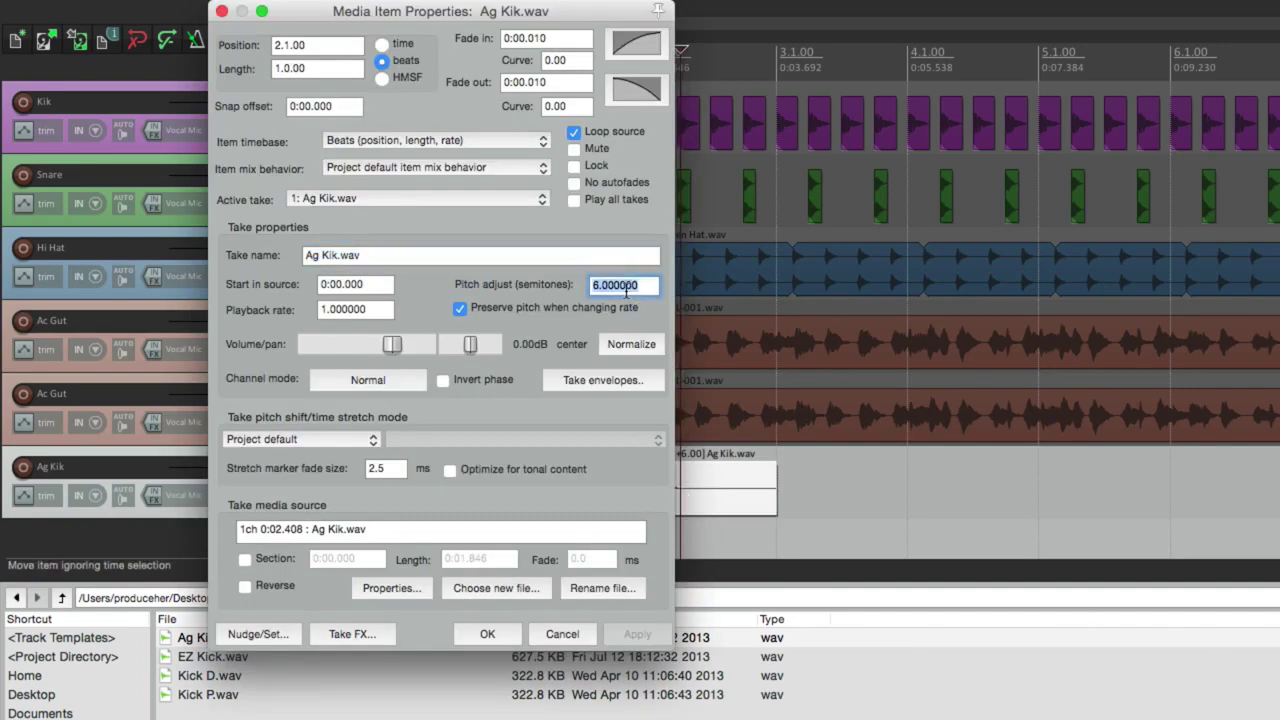
{"action": "type", "text": "4"}
{"action": "left_click", "coordinate": [505, 634]}
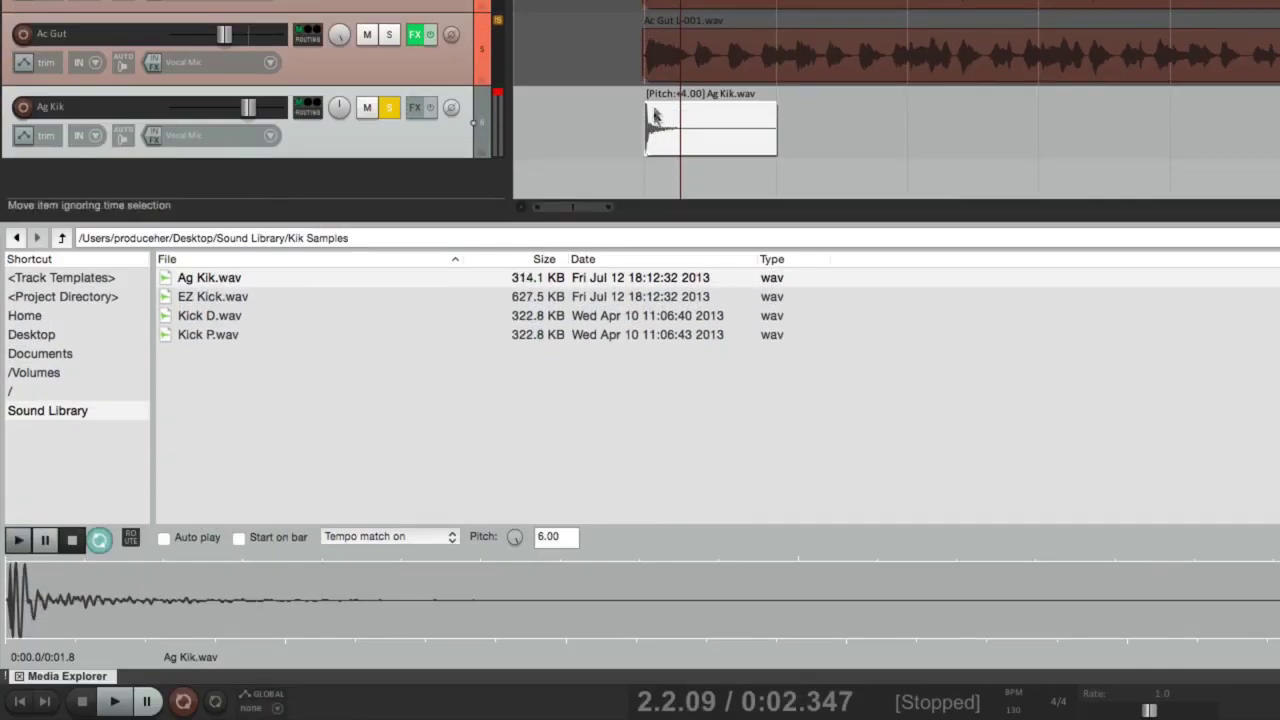
{"action": "left_click", "coordinate": [640, 112]}
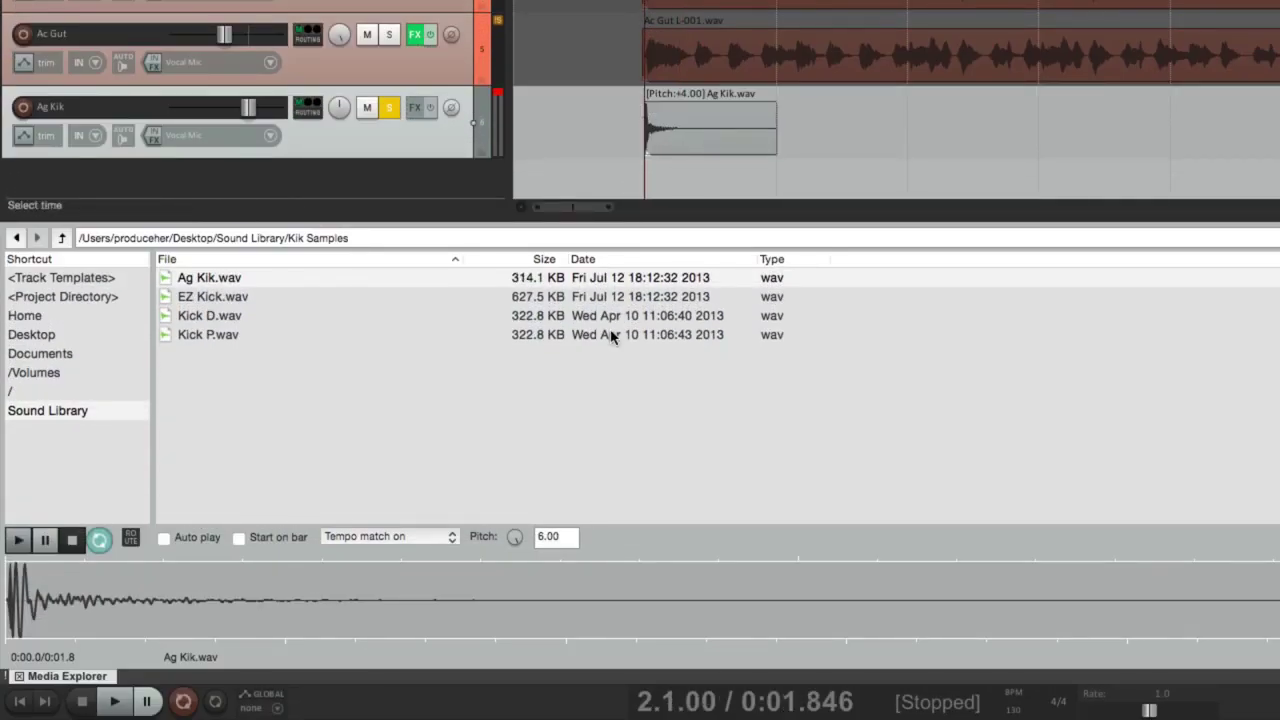
{"action": "left_click", "coordinate": [629, 118]}
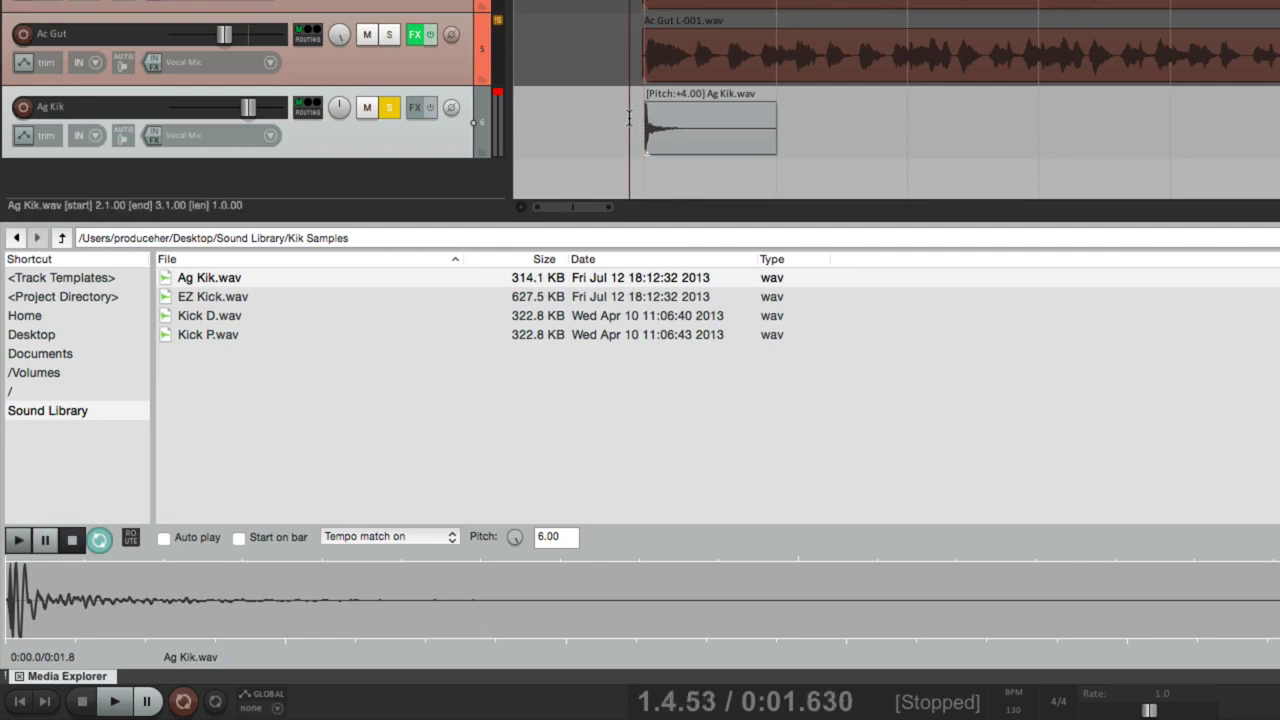
{"action": "key", "text": "space"}
{"action": "key", "text": "space"}
{"action": "key", "text": "space"}
{"action": "key", "text": "space"}
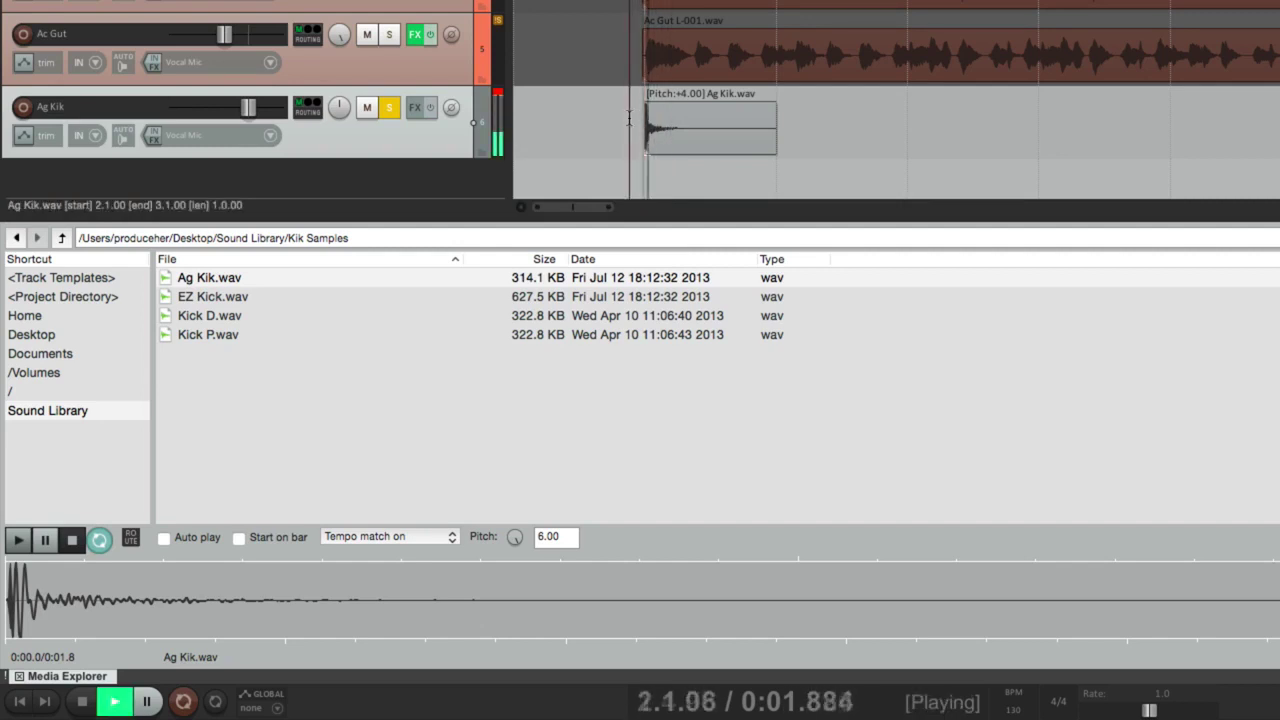
{"action": "key", "text": "space"}
{"action": "key", "text": "space"}
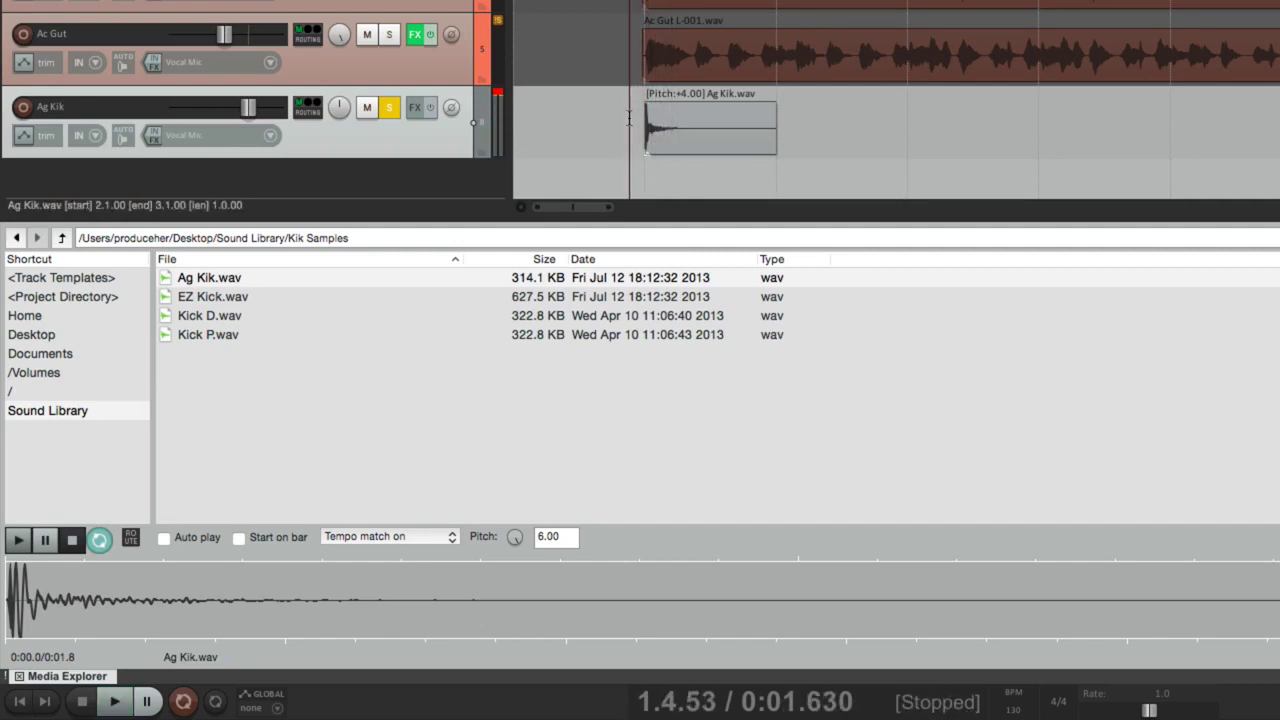
Unsolo the Ag Kik track and delete it
{"action": "left_click", "coordinate": [389, 110]}
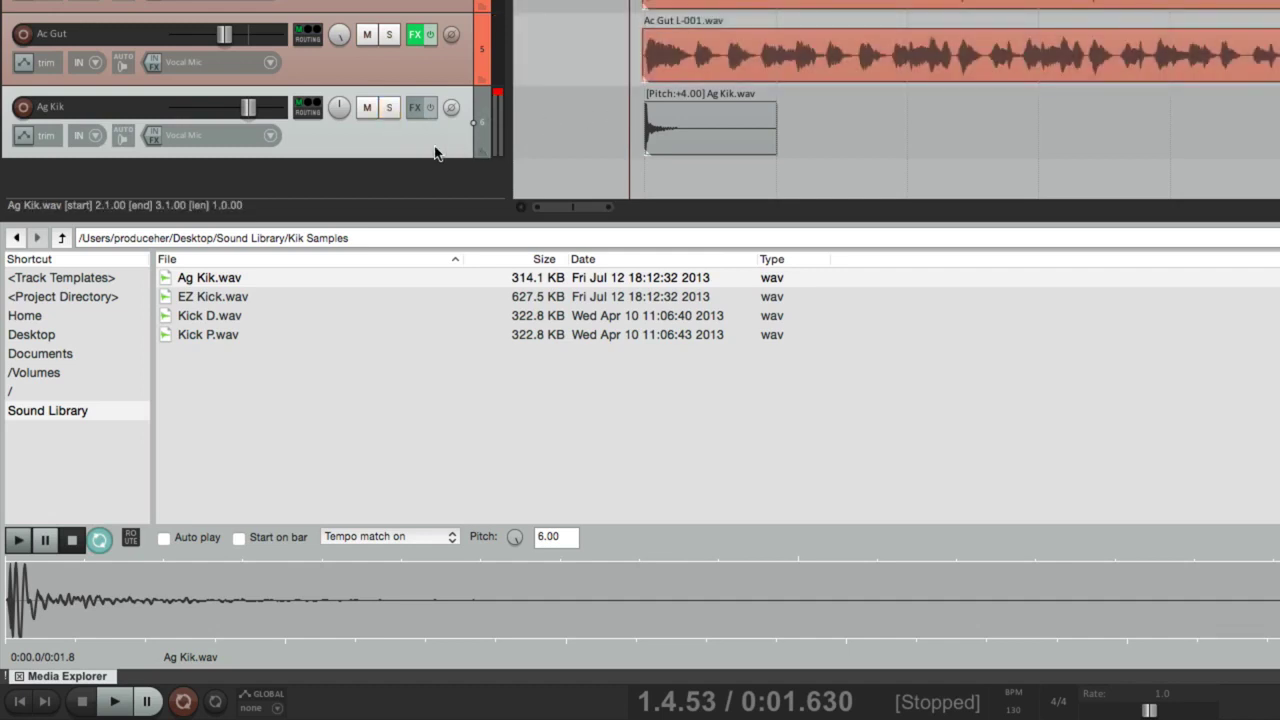
{"action": "key", "text": "Delete"}
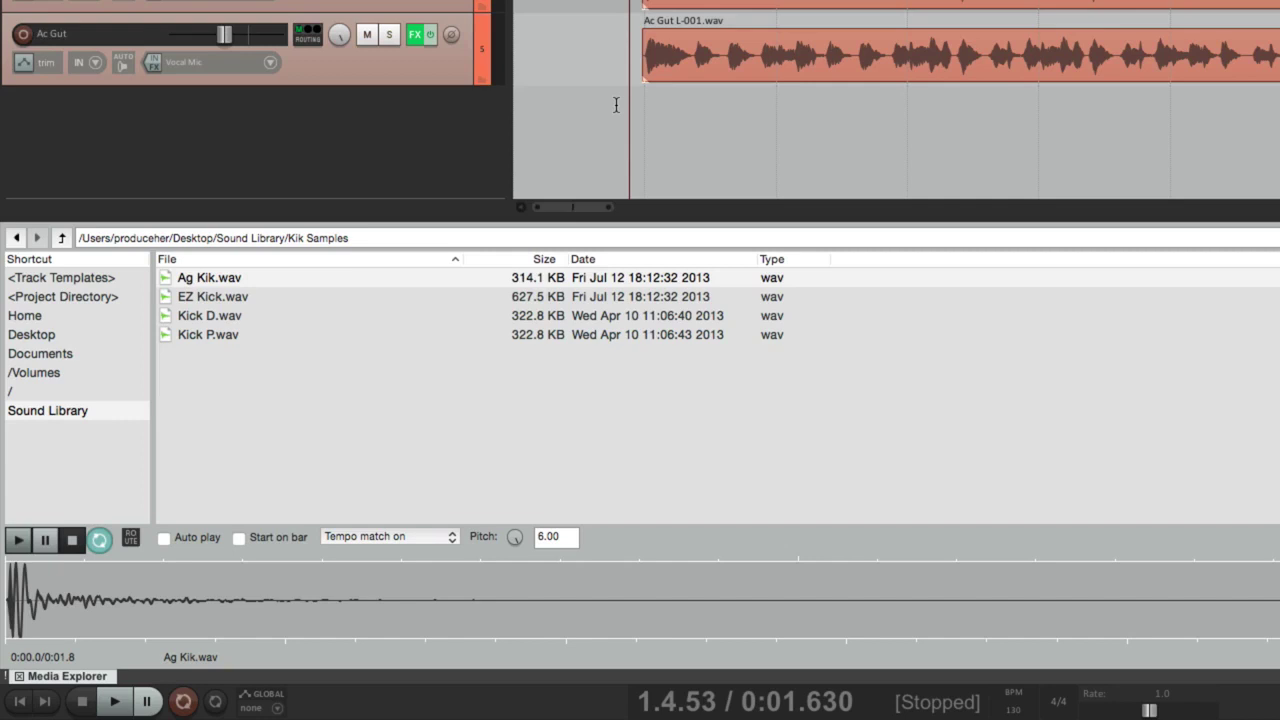
Open the Tracks for REAPER folder in the Sound Library and preview Piano.wav
{"action": "left_click", "coordinate": [108, 410]}
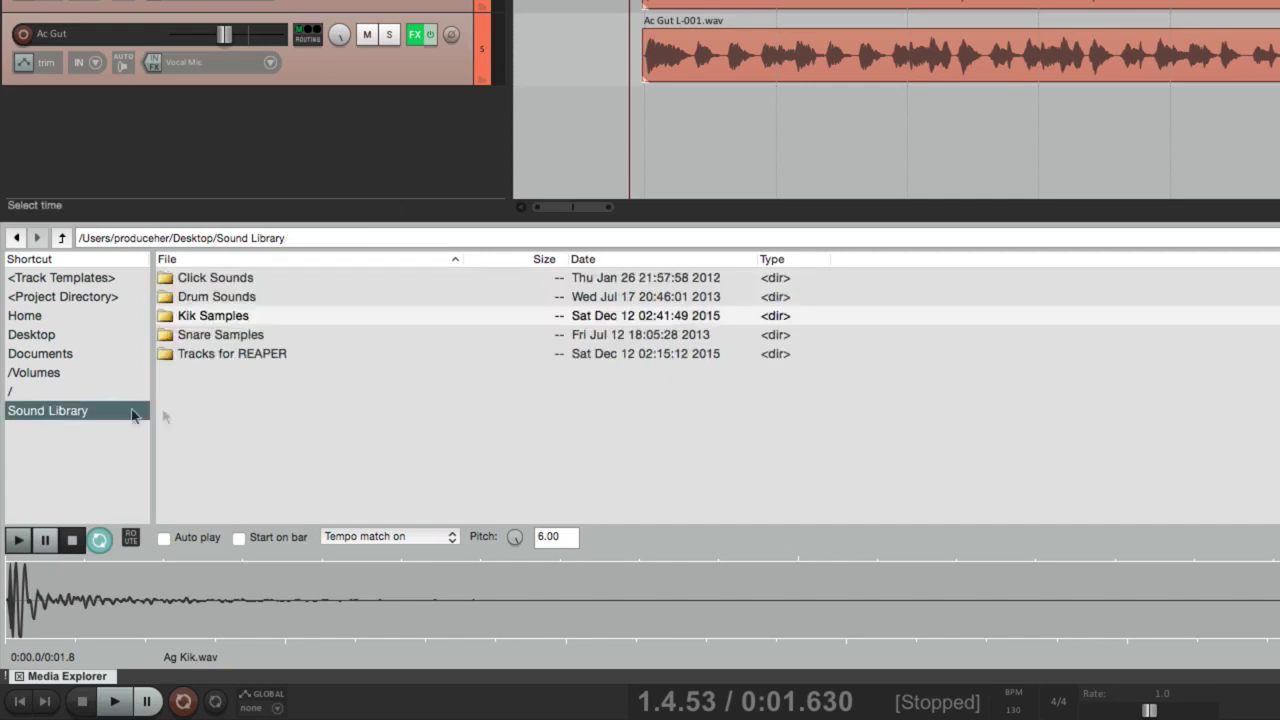
{"action": "double_click", "coordinate": [241, 354]}
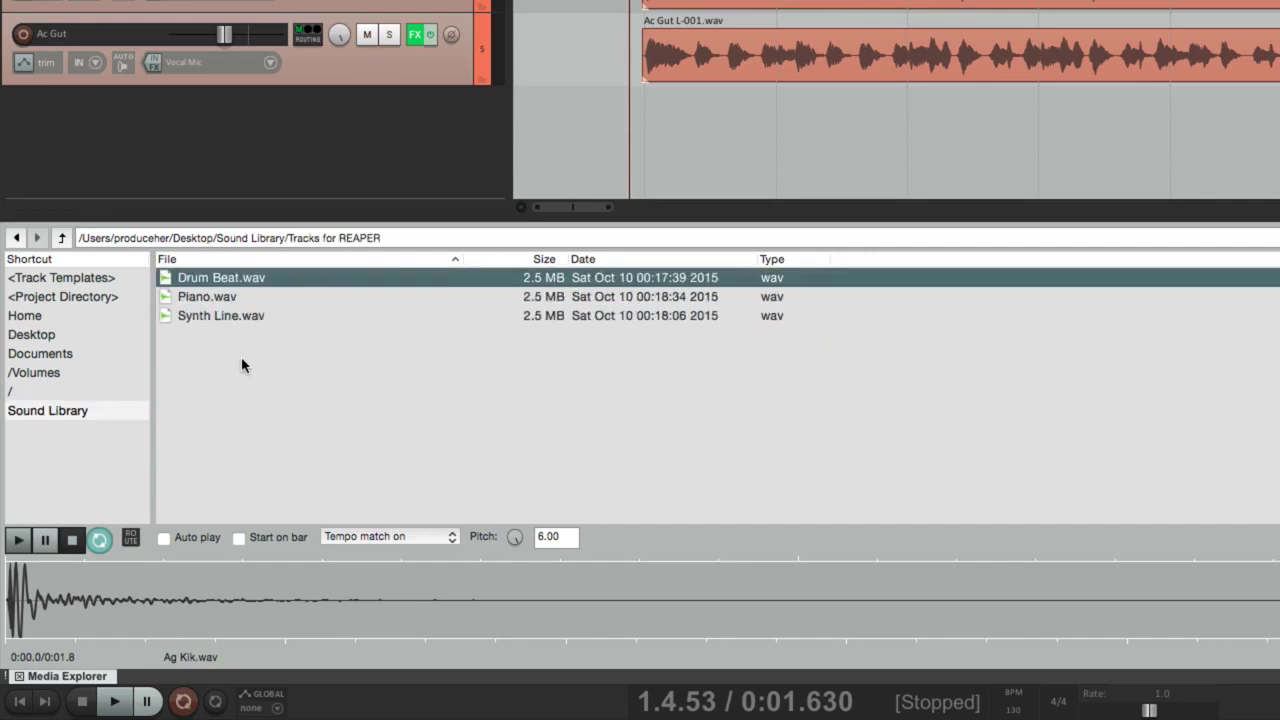
{"action": "left_click", "coordinate": [280, 300]}
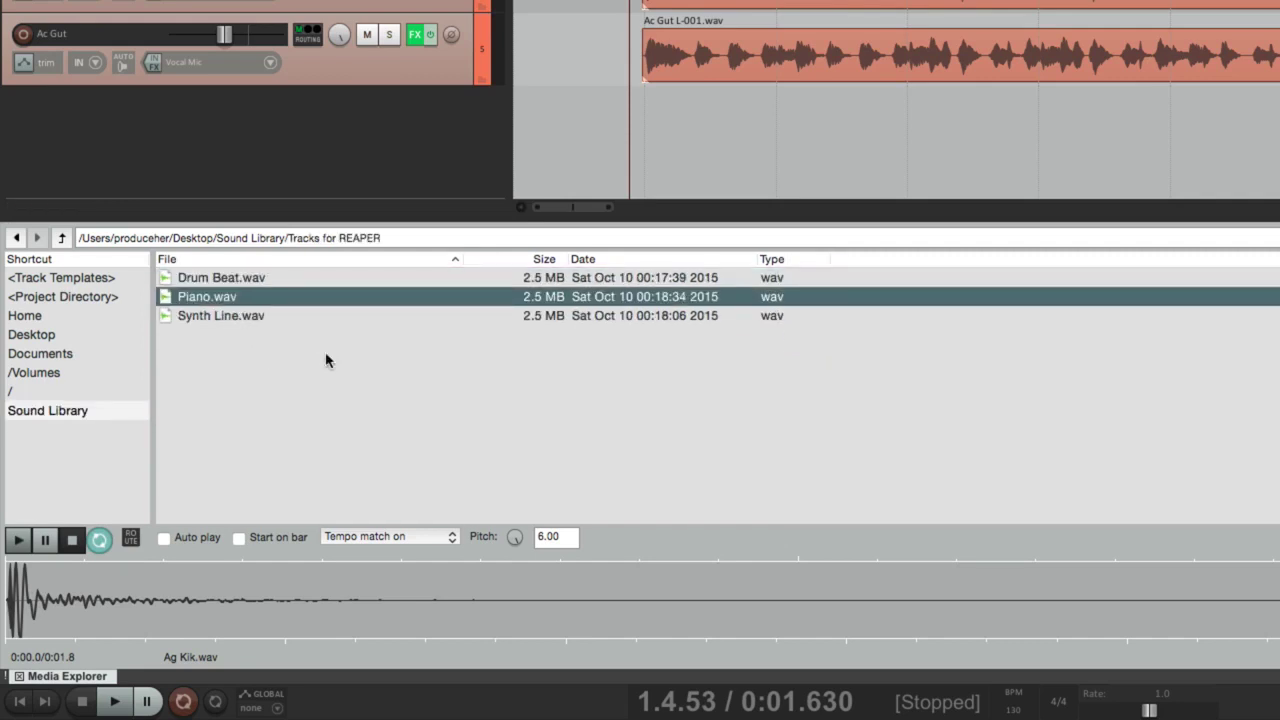
{"action": "key", "text": "space"}
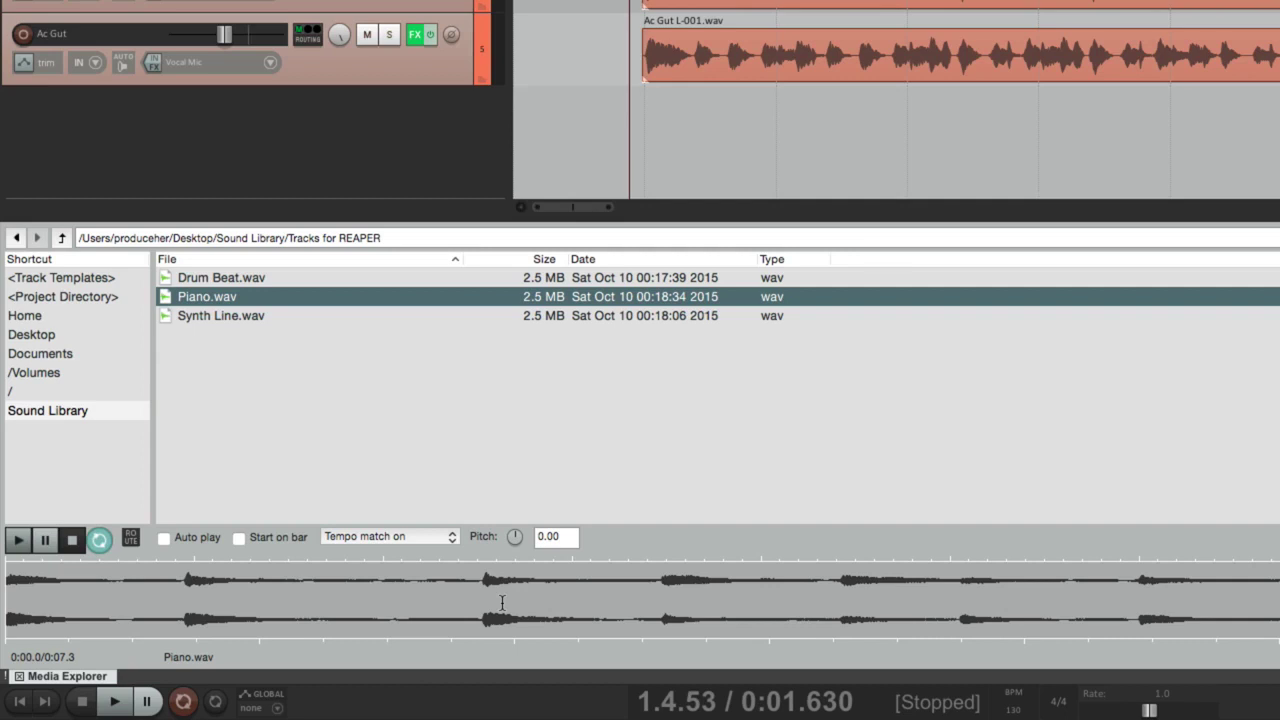
Select the Piano.wav waveform from its start through the fourth note and preview that selection looped
{"action": "left_click_drag", "start_coordinate": [575, 601], "coordinate": [3, 625]}
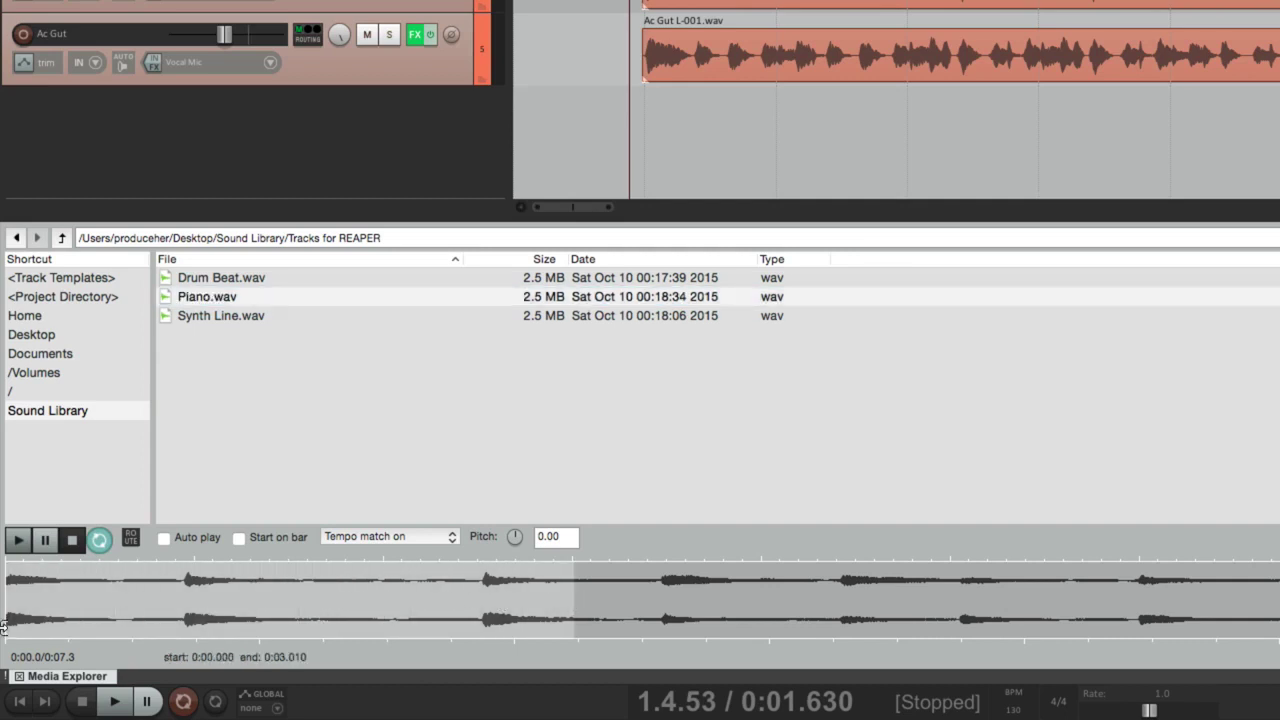
{"action": "left_click_drag", "start_coordinate": [573, 594], "coordinate": [837, 594]}
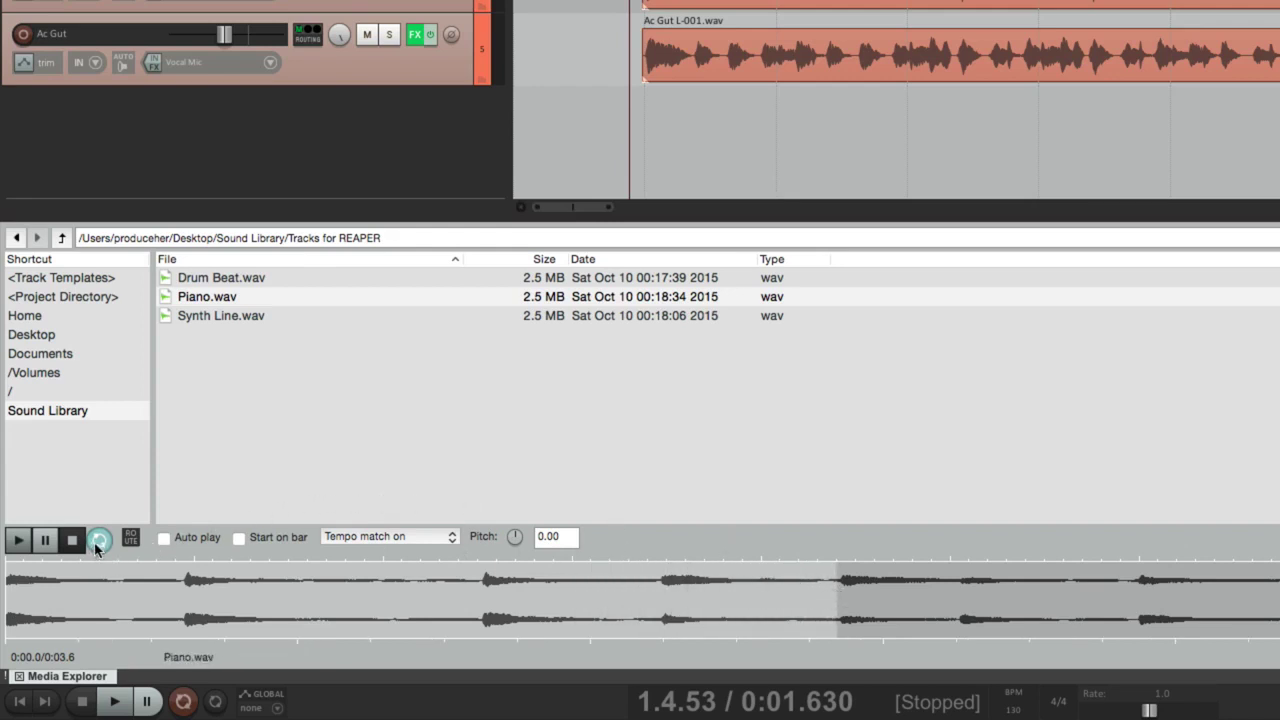
{"action": "key", "text": "space"}
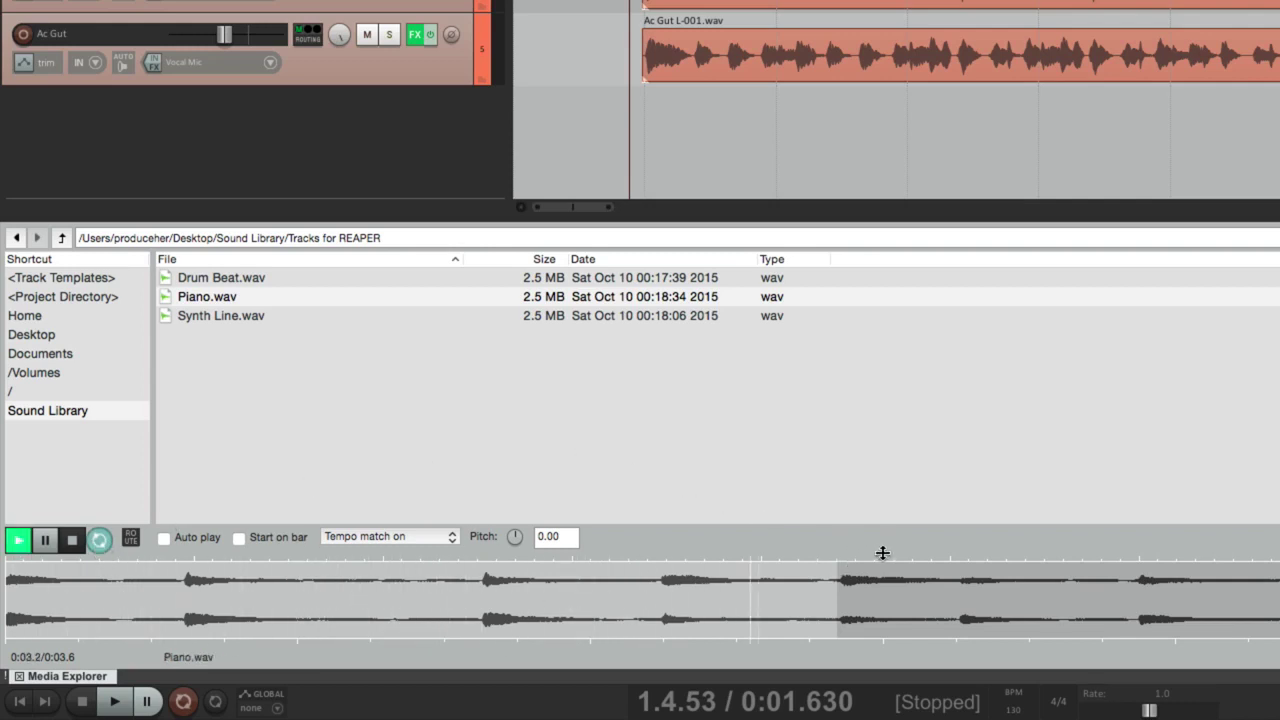
{"action": "key", "text": "space"}
Extend the Piano.wav selection's end to 0:05.053, just before the sixth note, and preview the loop
{"action": "left_click_drag", "start_coordinate": [842, 606], "coordinate": [958, 601]}
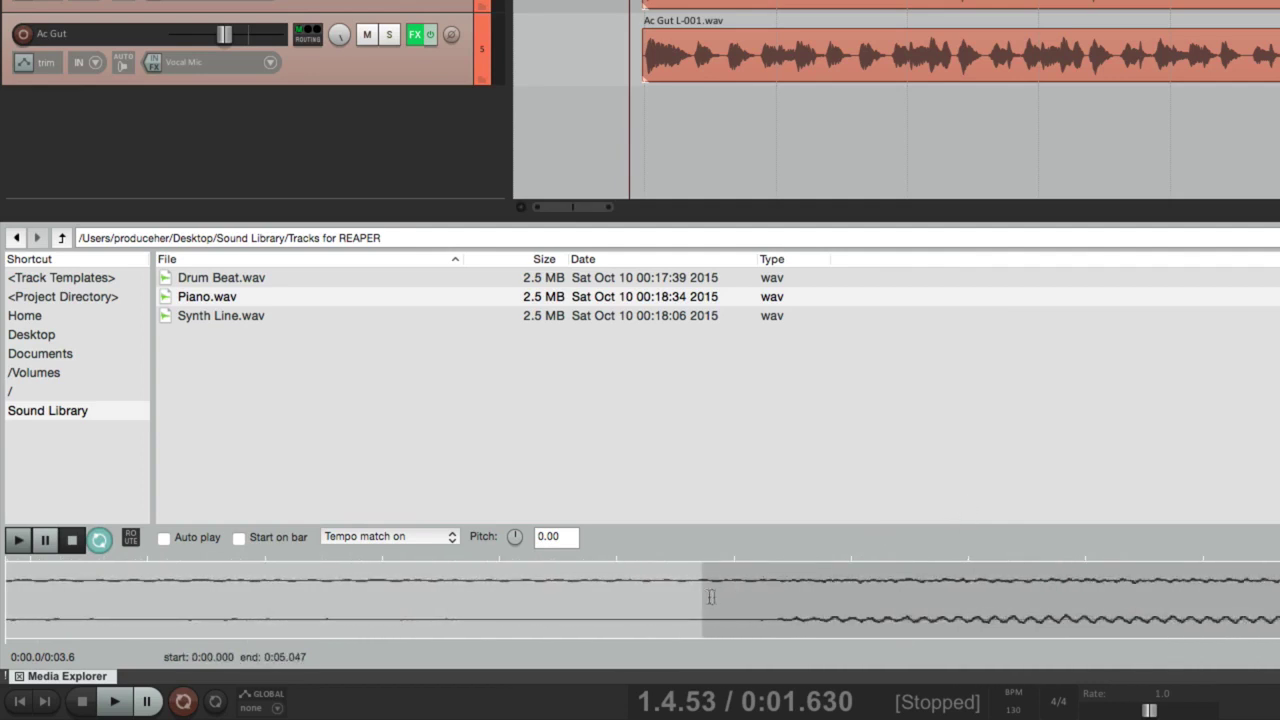
{"action": "mouse_move", "coordinate": [700, 597]}
{"action": "left_mouse_down"}
{"action": "mouse_move", "coordinate": [771, 598]}
{"action": "mouse_move", "coordinate": [772, 628]}
{"action": "left_mouse_up"}
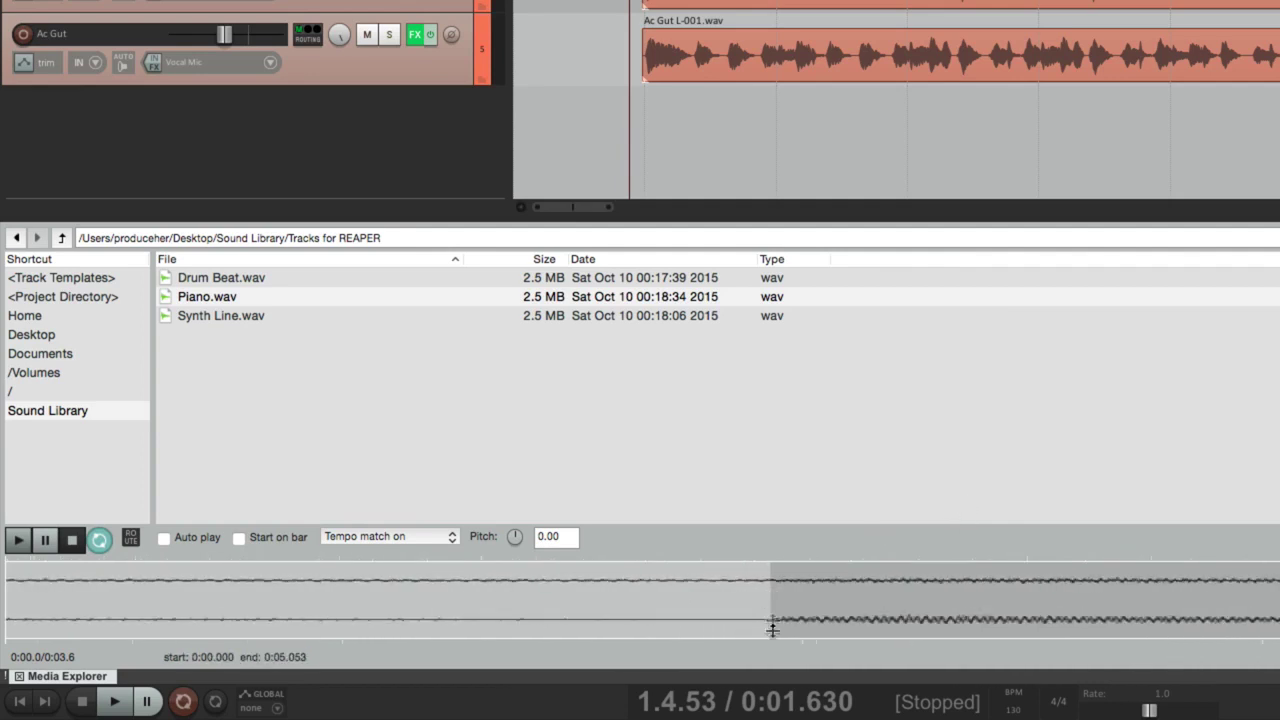
{"action": "key", "text": "space"}
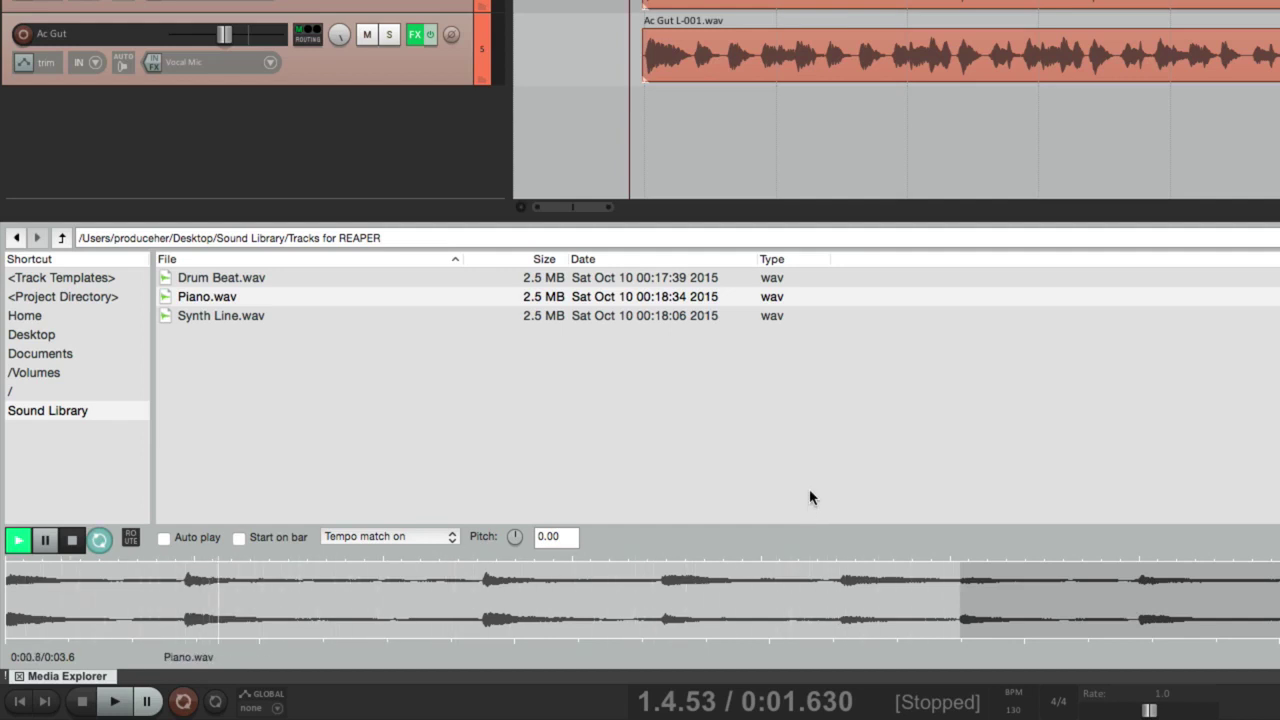
{"action": "key", "text": "space"}
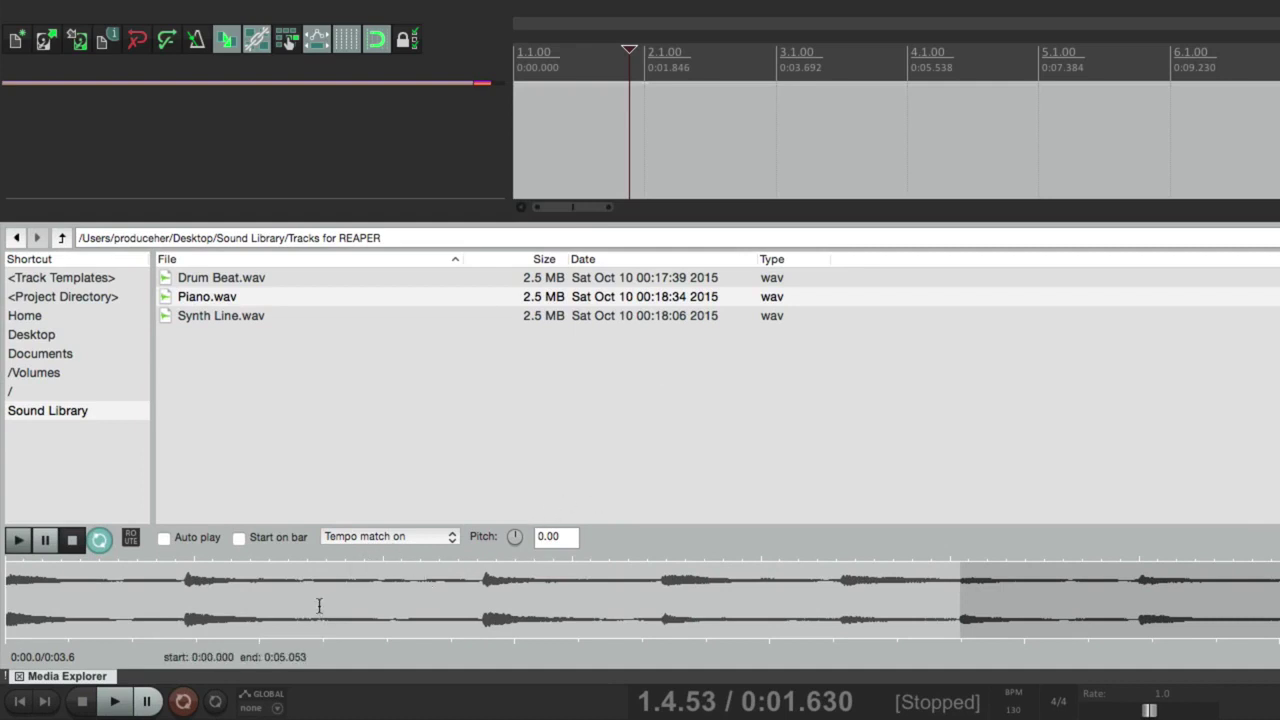
Insert the selected Piano.wav section at 2.1.00 on a new track and extend the item so it loops along the song
{"action": "left_click_drag", "start_coordinate": [328, 593], "coordinate": [648, 136]}
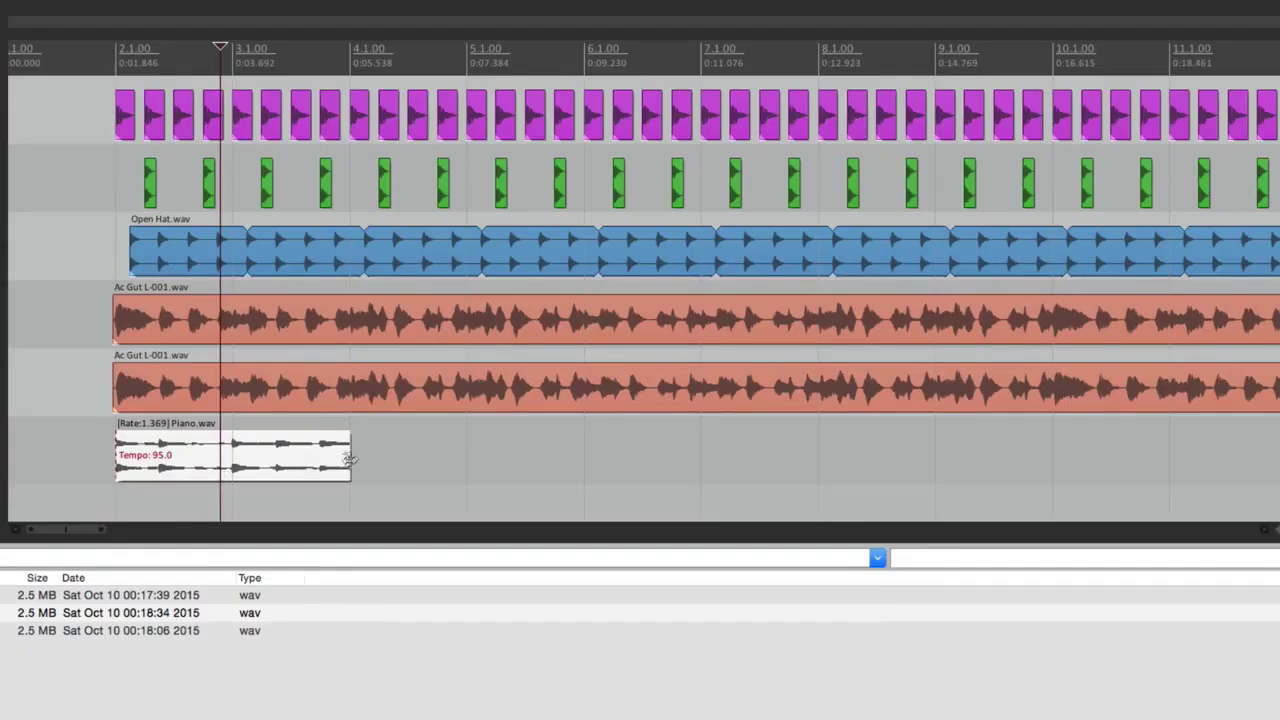
{"action": "left_click_drag", "start_coordinate": [349, 466], "coordinate": [1198, 452]}
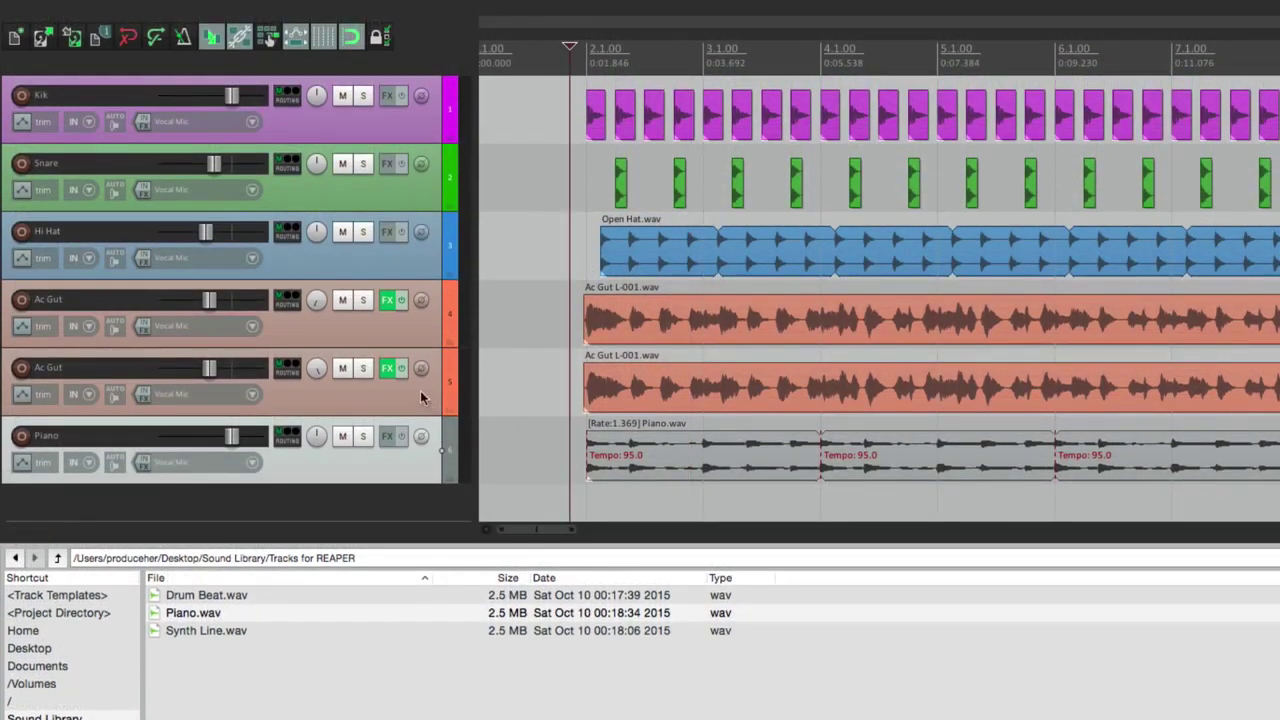
Mute both Ac Gut tracks and play the project with the looped piano
{"action": "left_click", "coordinate": [342, 368]}
{"action": "left_click", "coordinate": [342, 300]}
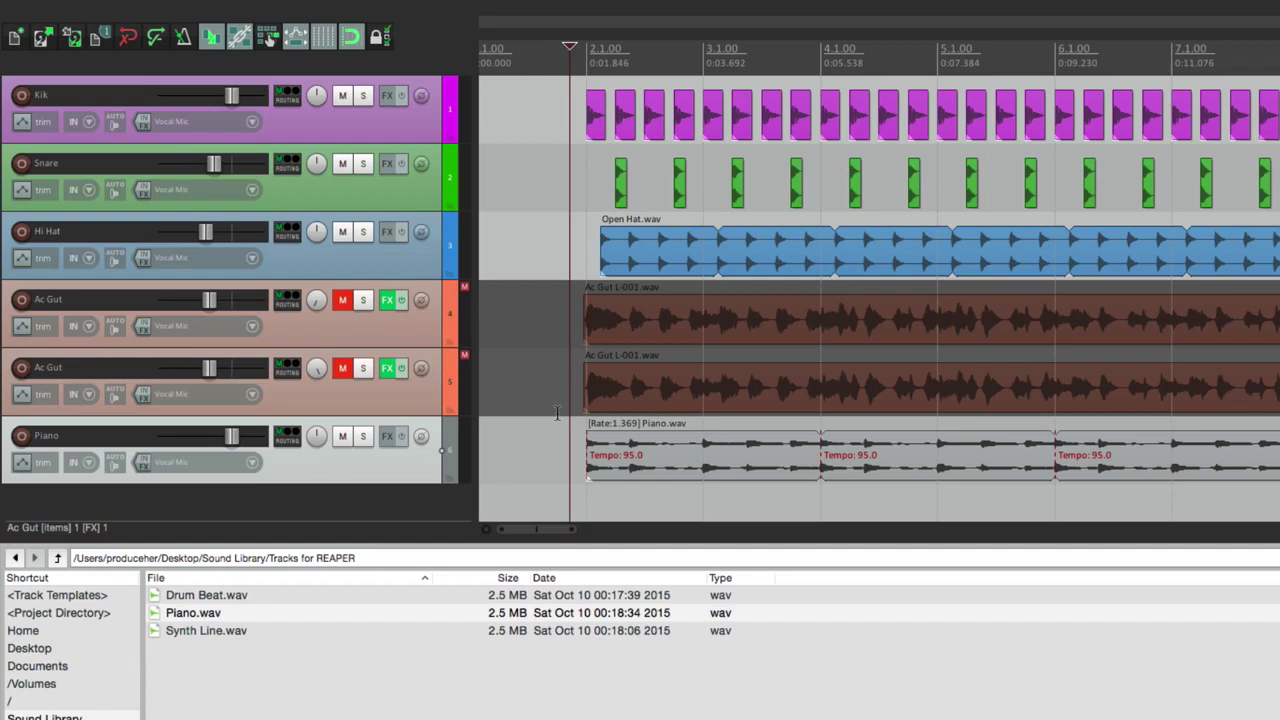
{"action": "key", "text": "space"}
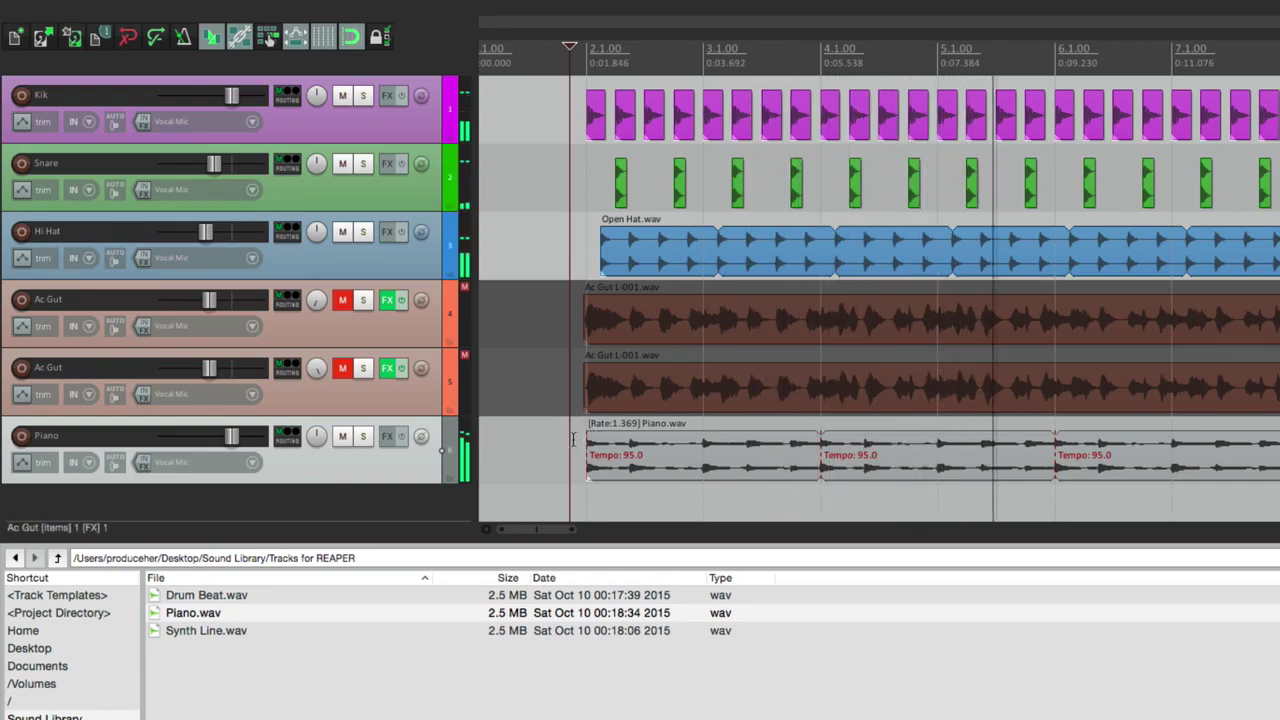
{"action": "key", "text": "space"}
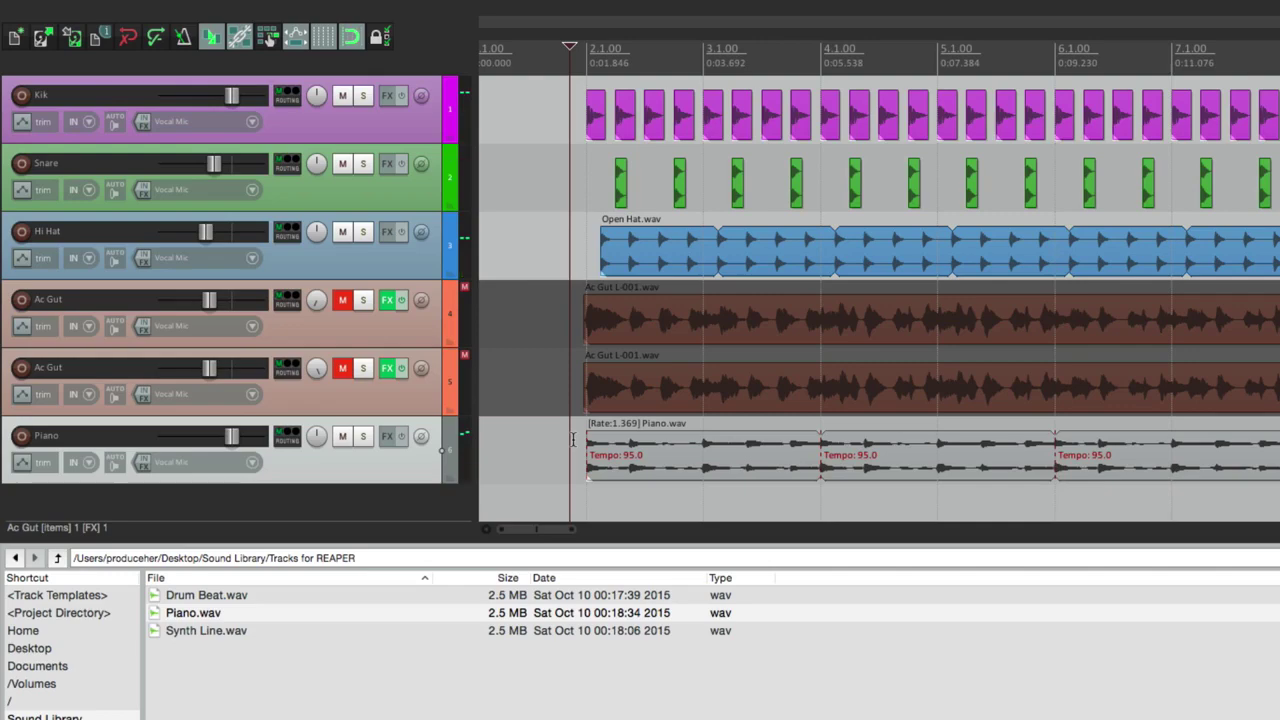